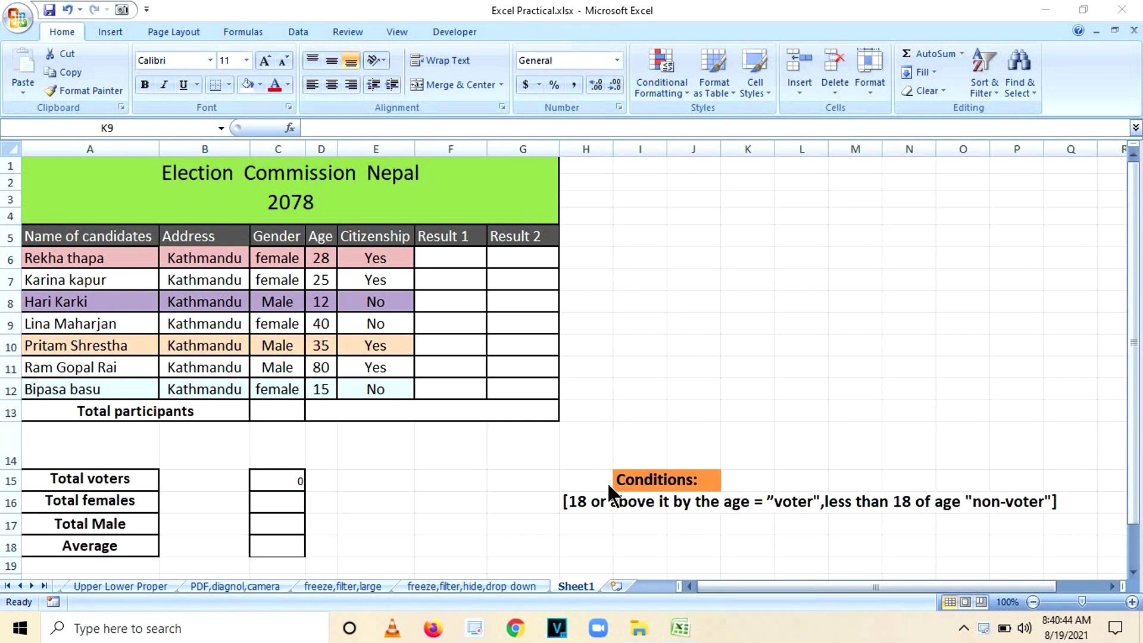
Put a thick box border around the conditions note in H15:O16.
click(640, 483)
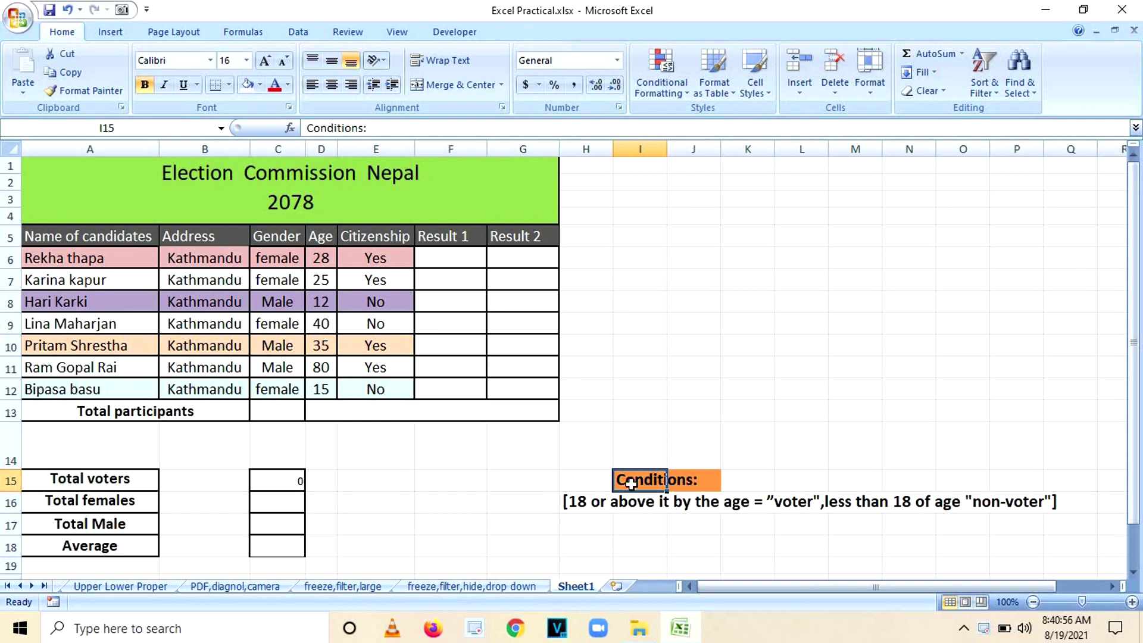
click(663, 441)
drag(580, 480, 1063, 505)
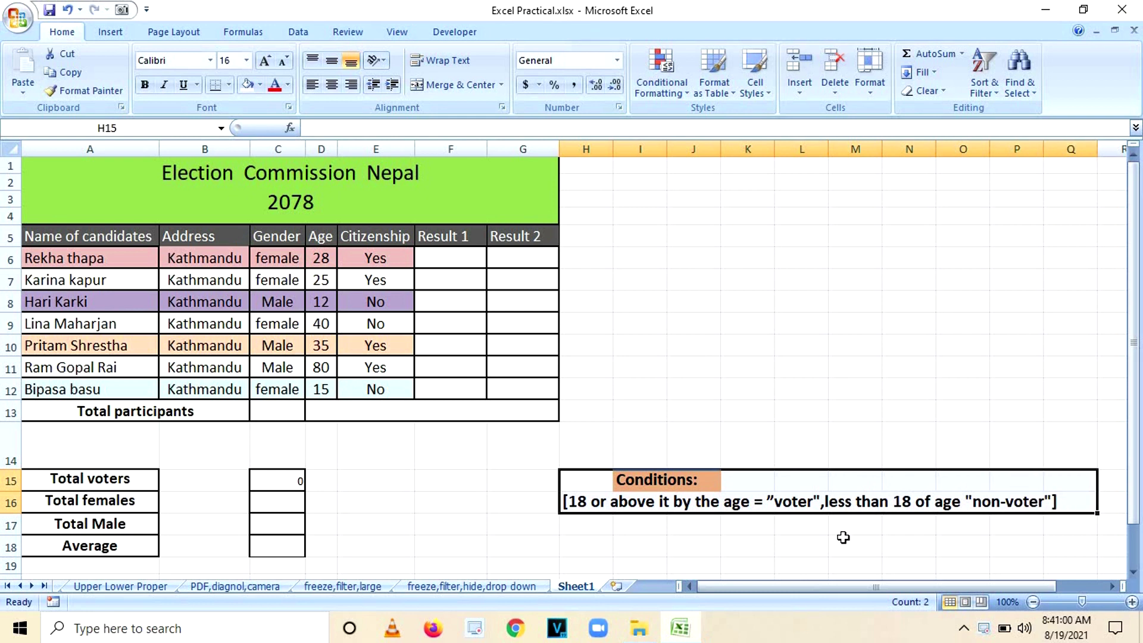
click(229, 85)
click(242, 256)
click(709, 326)
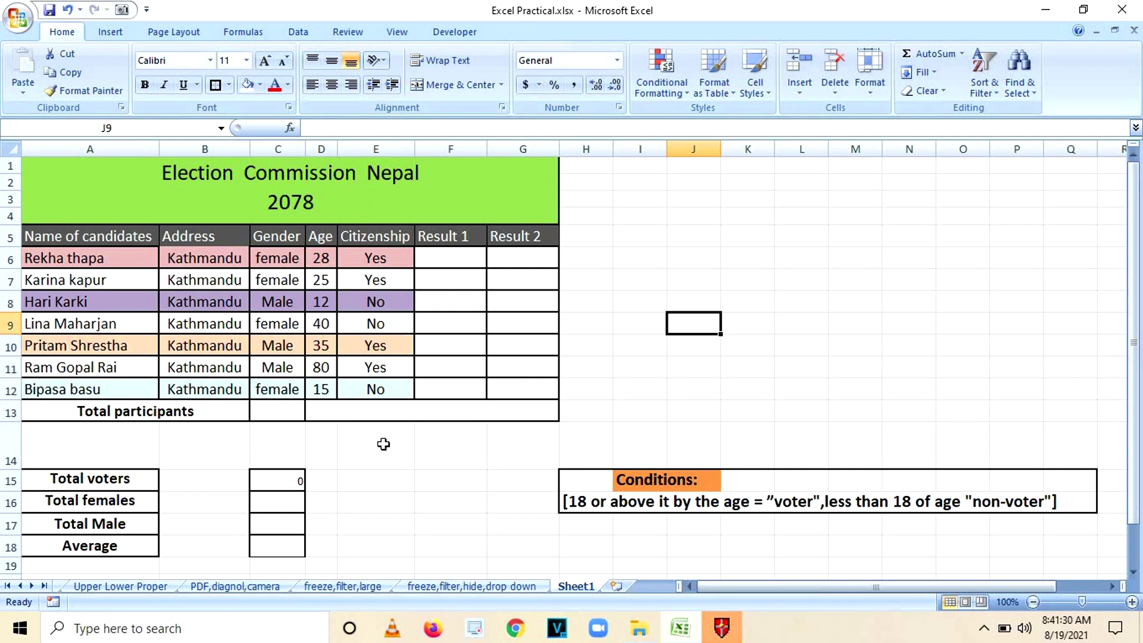
Centre-align the Result 1 and Result 2 headers in F5 and G5.
click(449, 236)
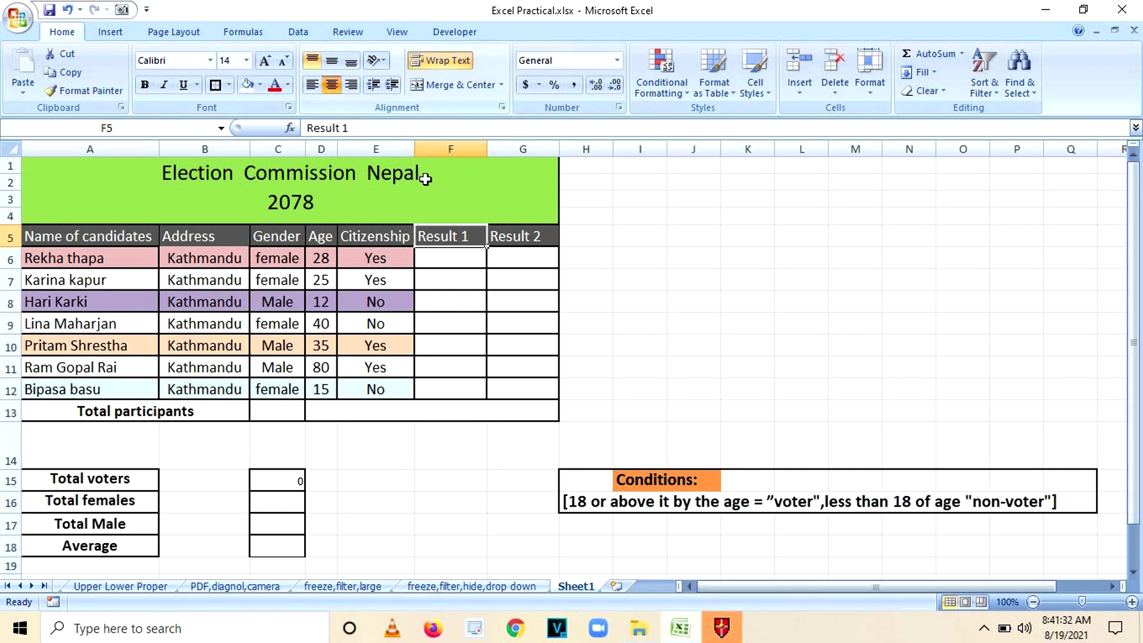
click(512, 236)
click(331, 84)
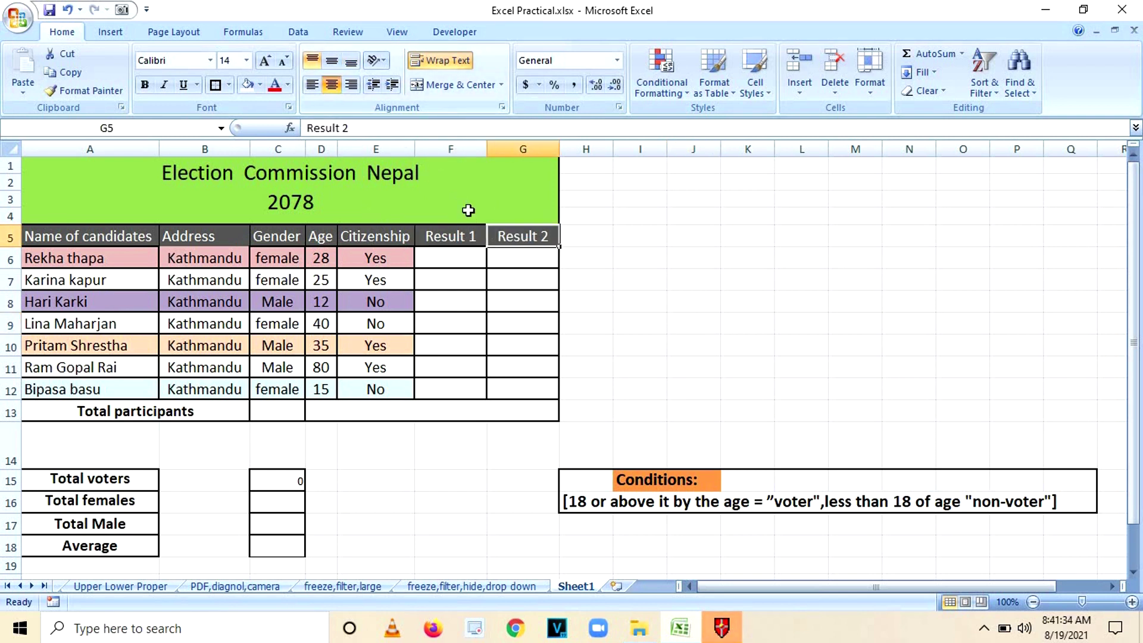
click(405, 465)
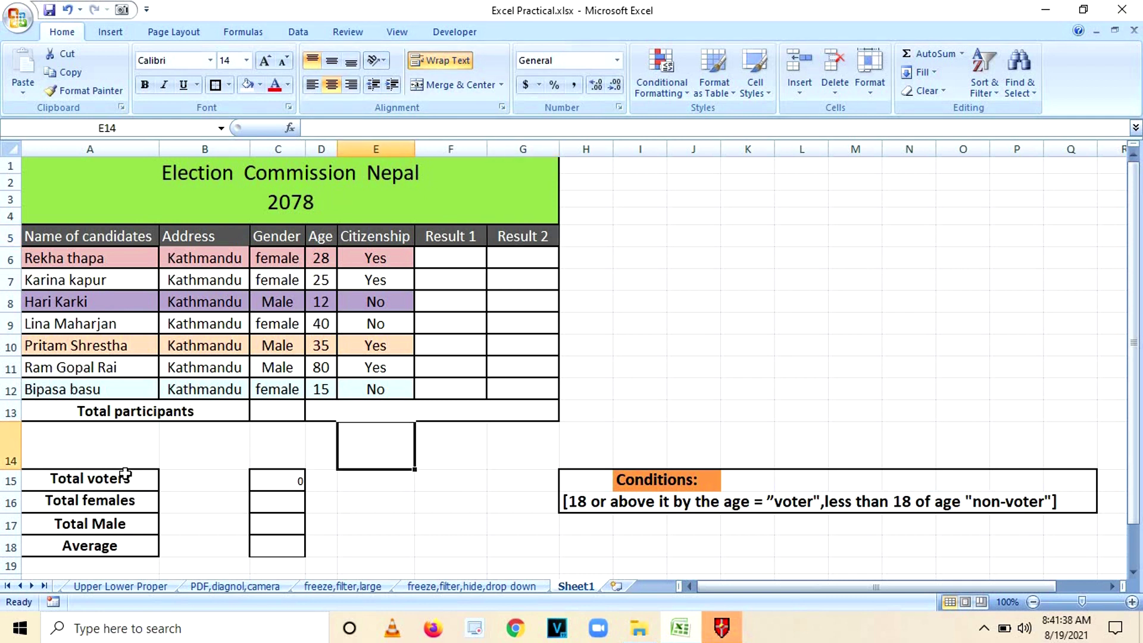
Review the Total voters, Total females, Total Male and Average result cells.
click(288, 478)
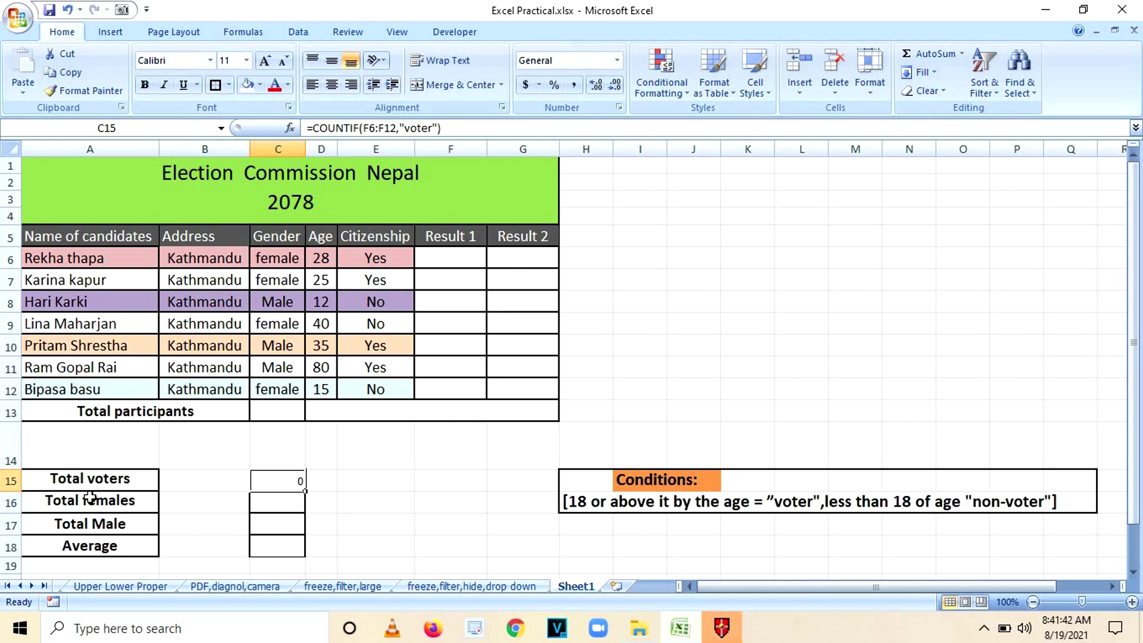
click(269, 502)
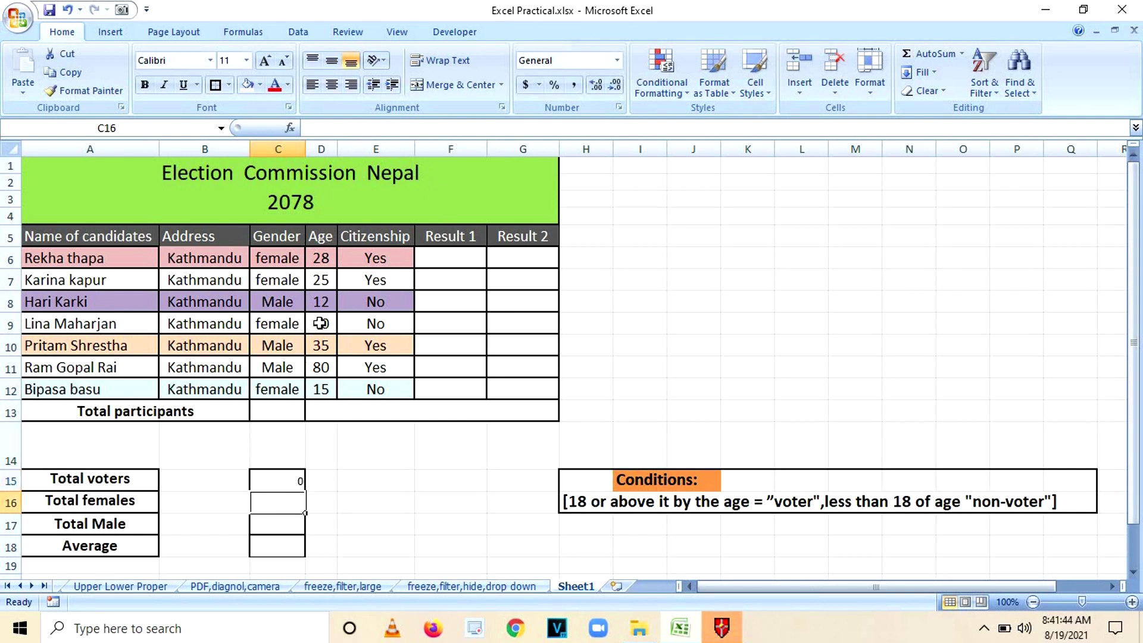
click(287, 523)
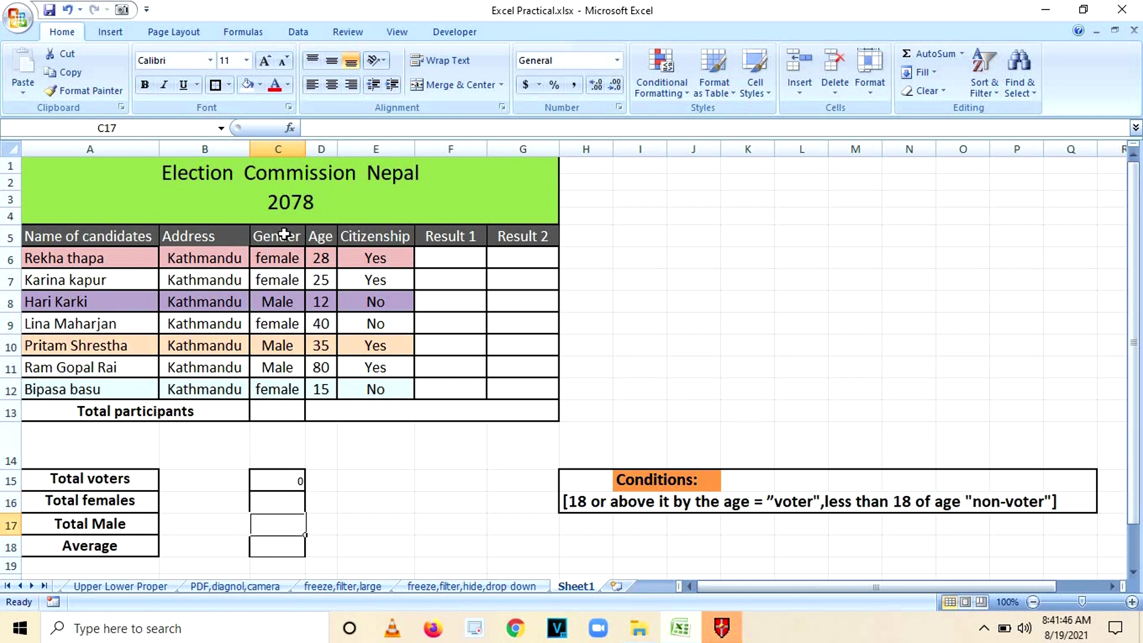
click(271, 545)
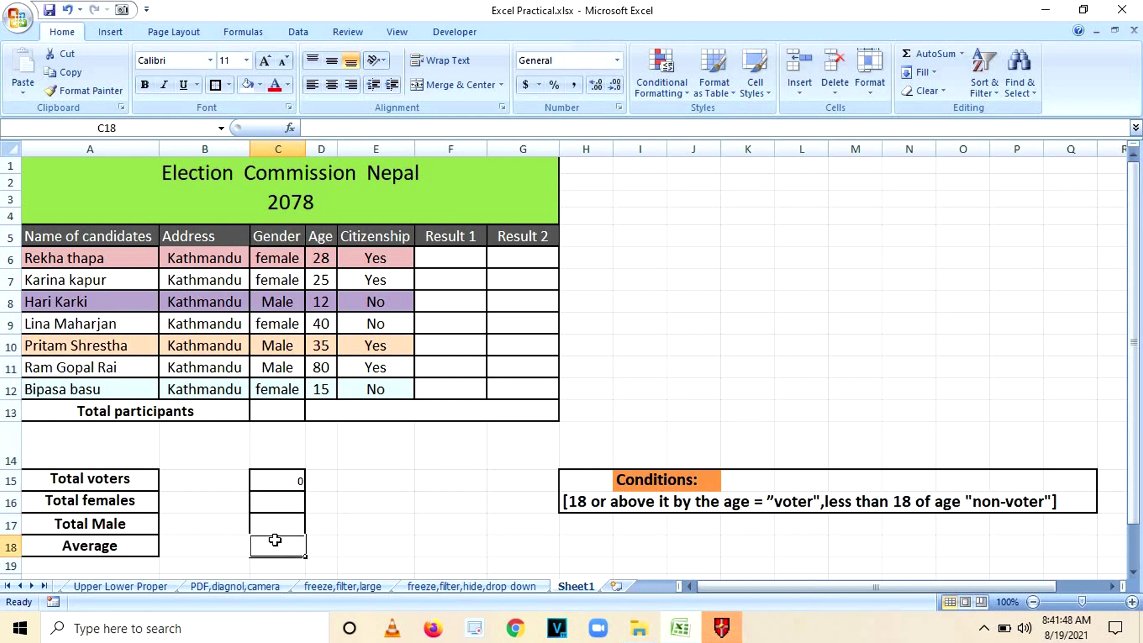
Change the A18 summary label from Average to Average age.
double_click(127, 550)
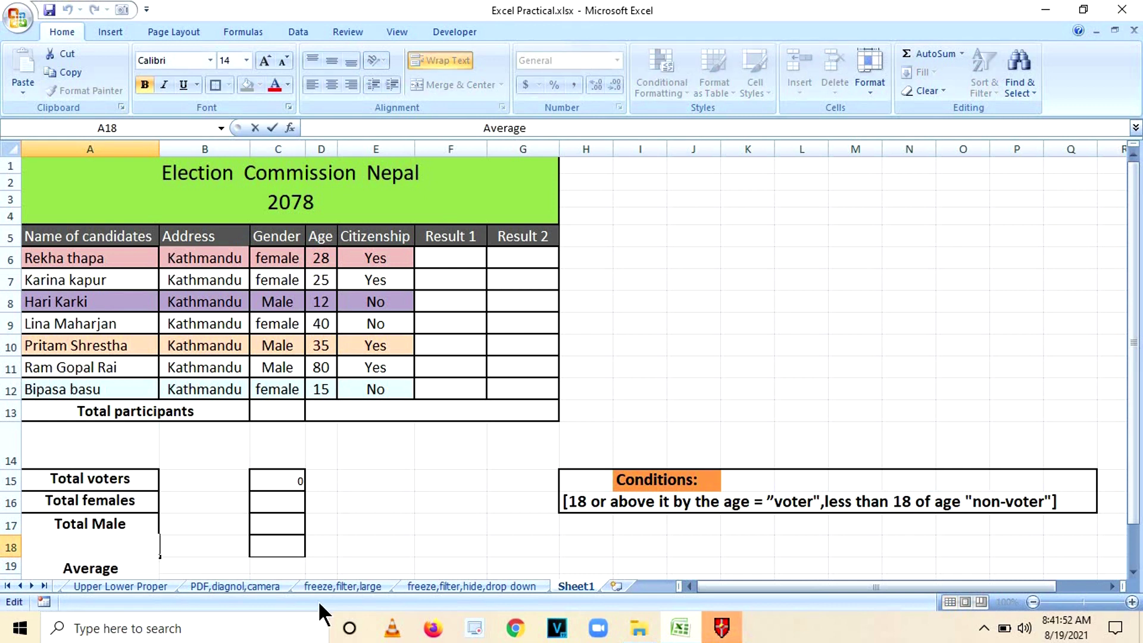
text( age)
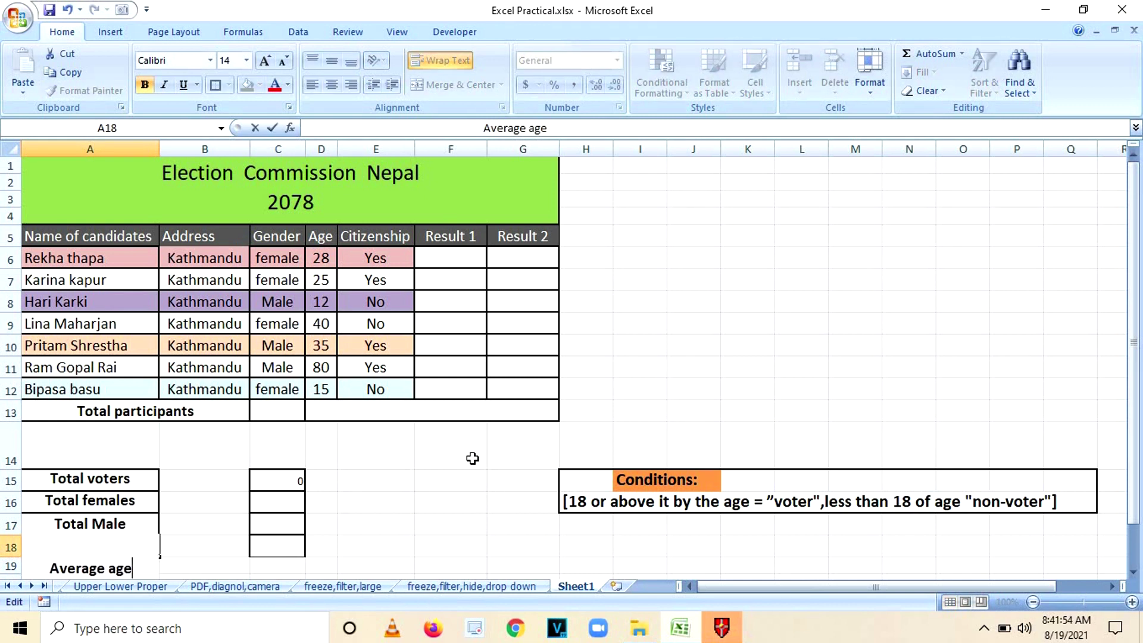
click(471, 458)
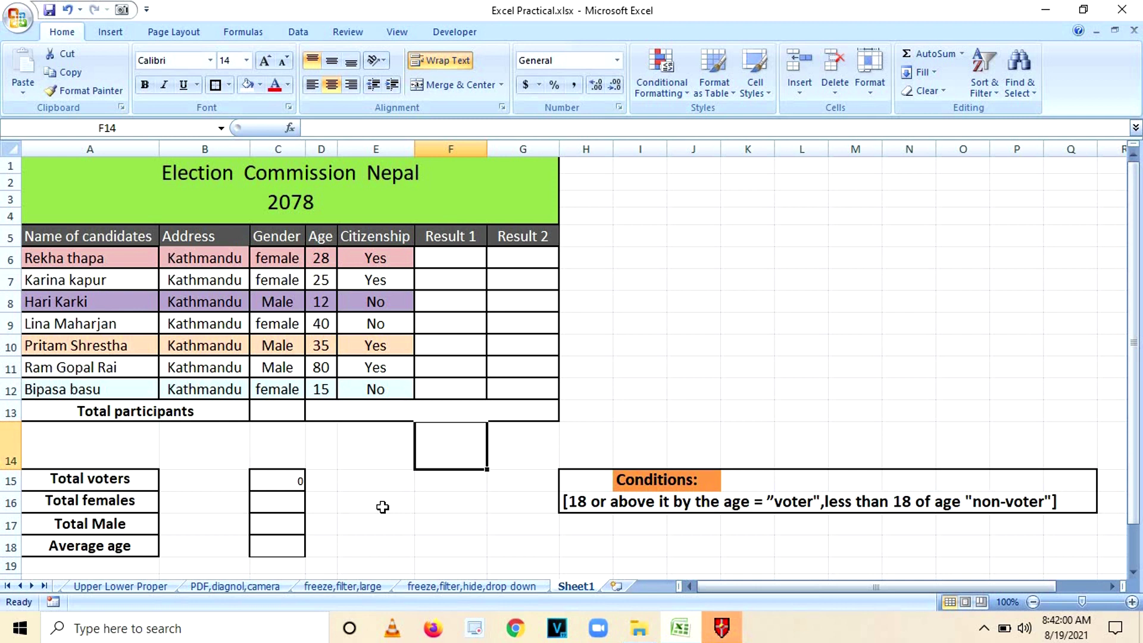
click(466, 255)
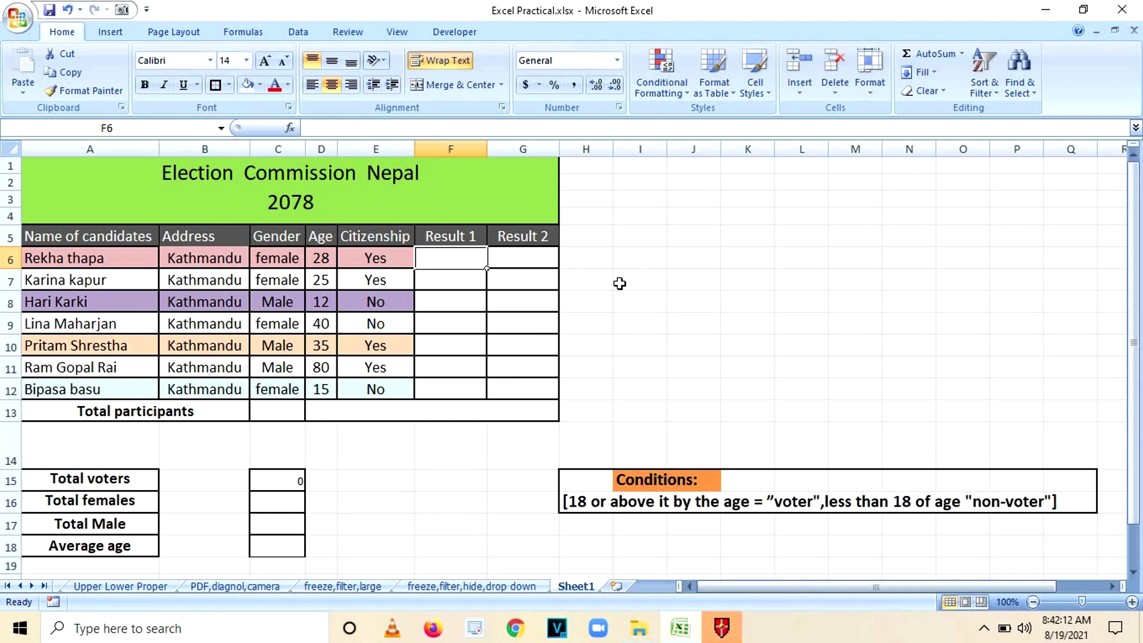
Type =IF(D6>=18,"voter","non-voter) into F6, which Excel rejects as an error.
text(=if)
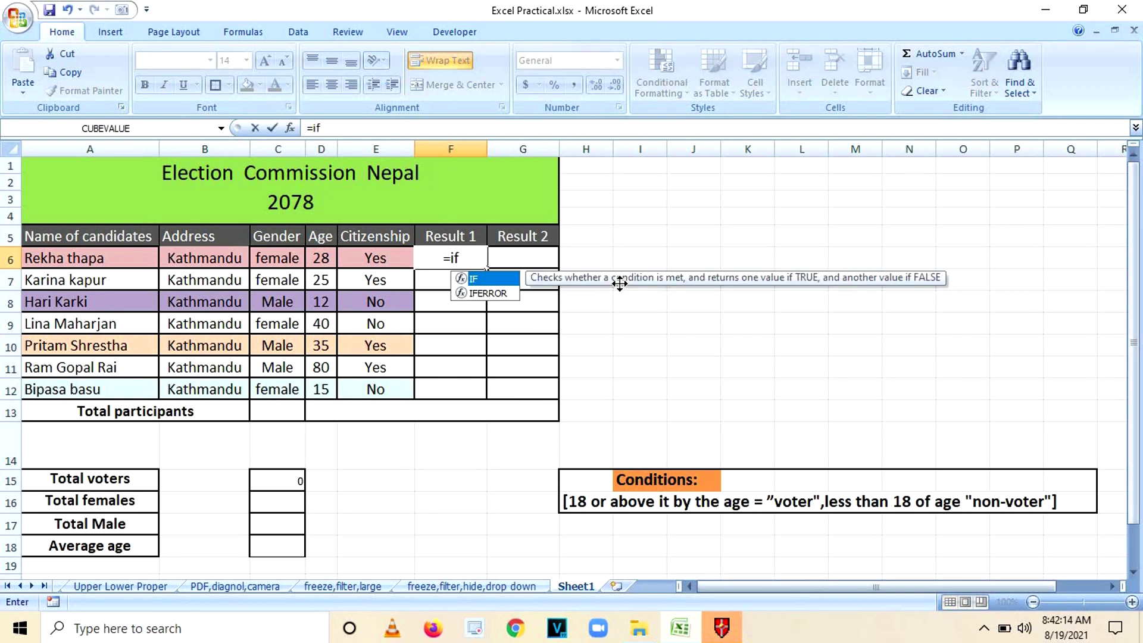
text(()
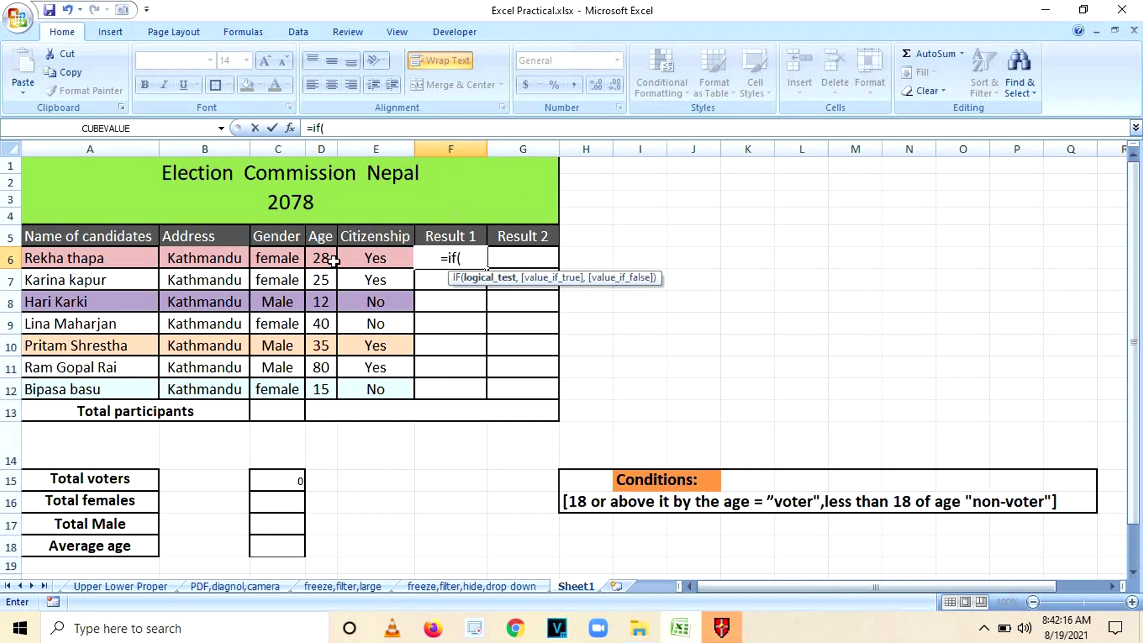
click(318, 259)
text(>=)
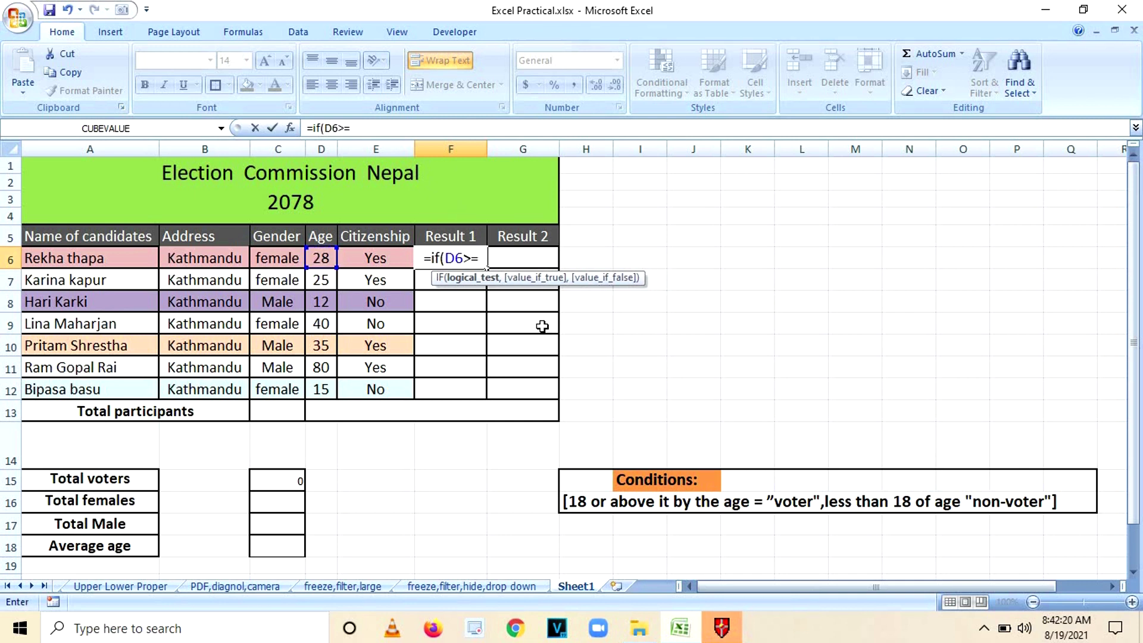
text(18)
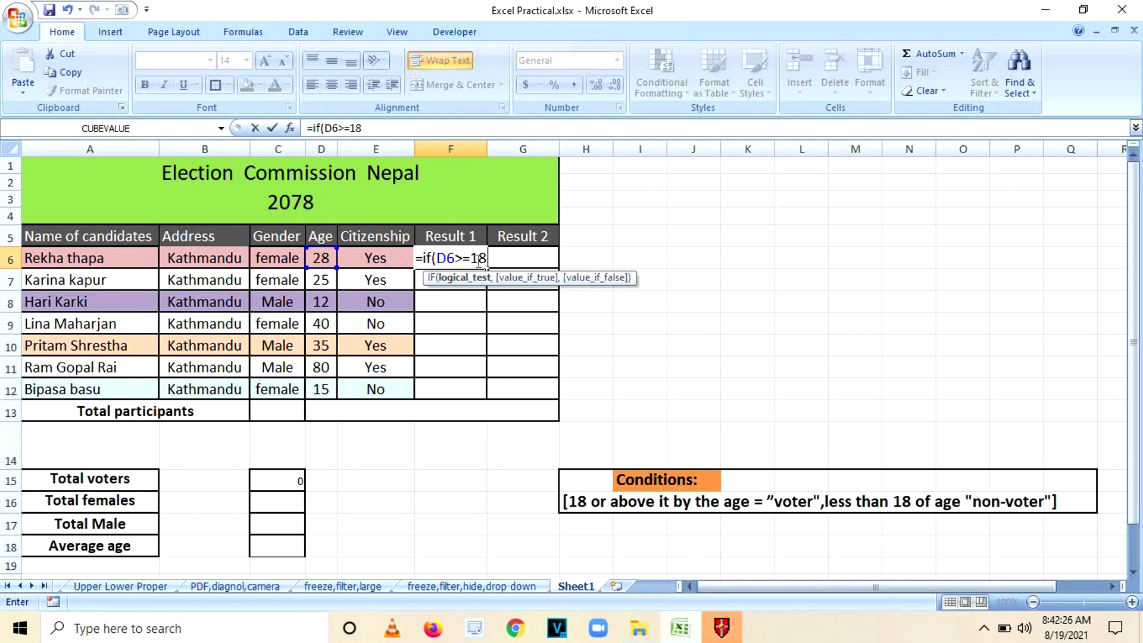
text(,"voter)
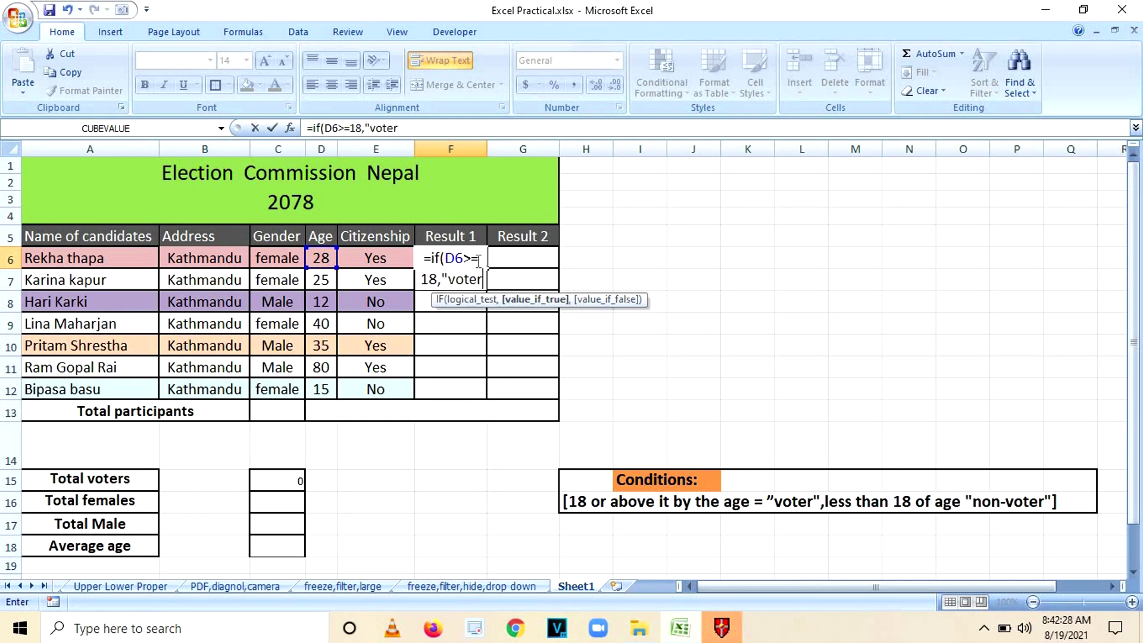
text(",")
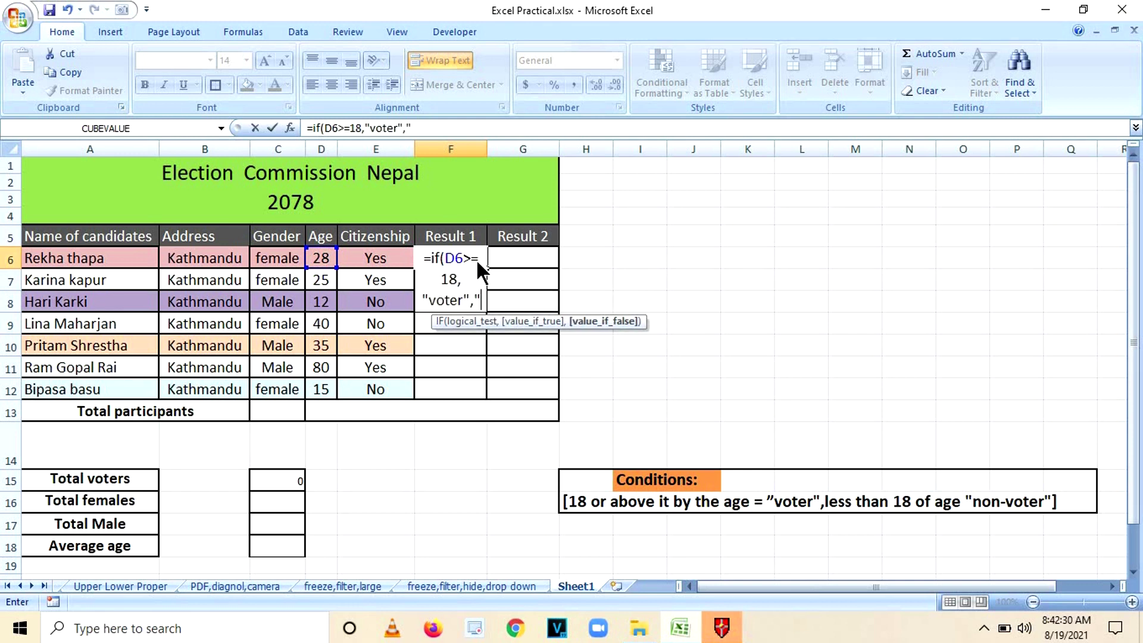
text(n0)
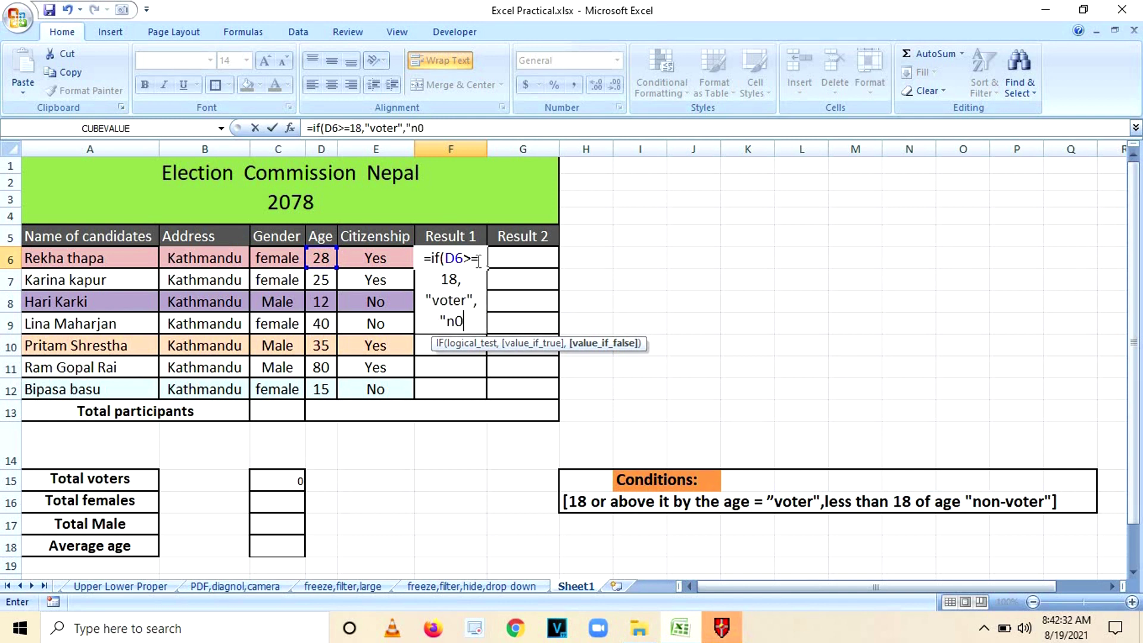
key(BackSpace)
text(on)
text(-voter))
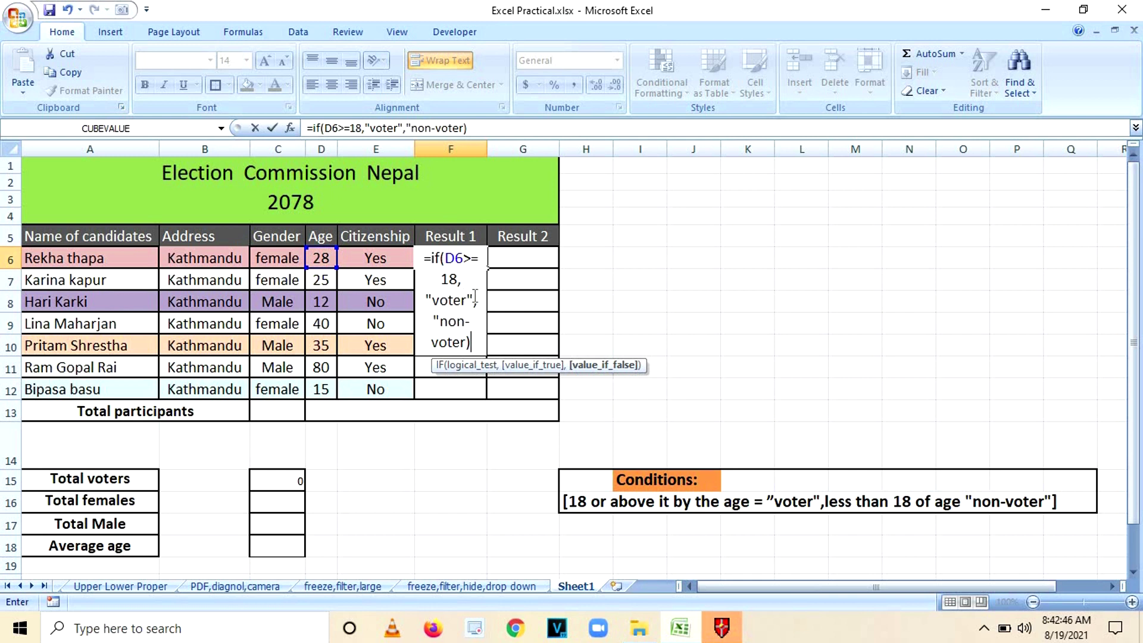
key(Return)
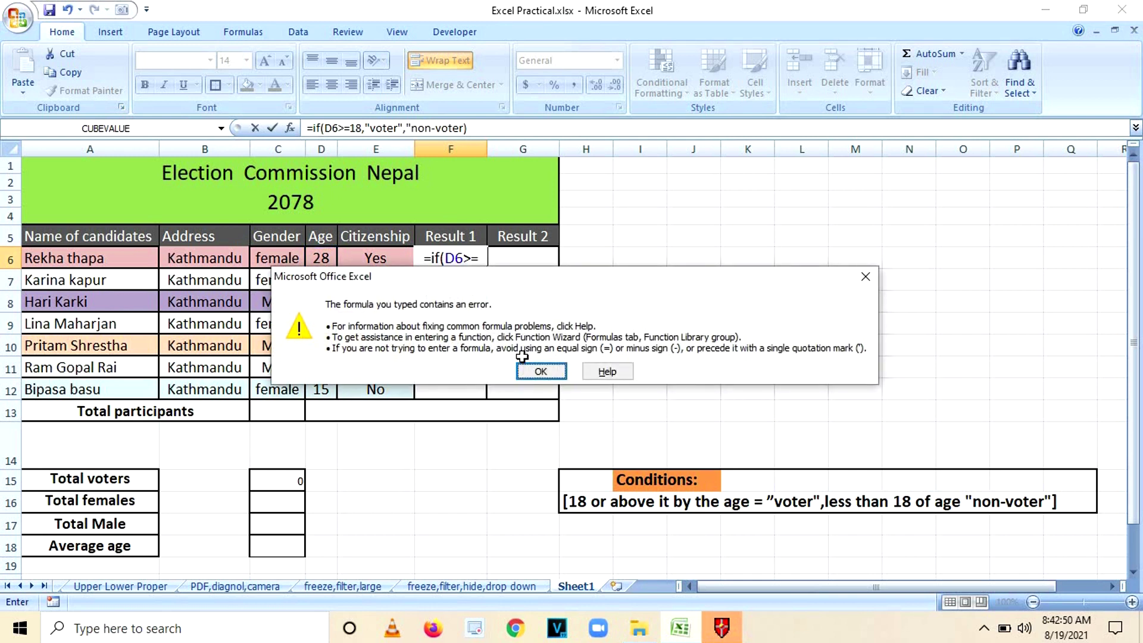
Add the missing closing quote in the formula bar so F6 shows voter.
click(524, 360)
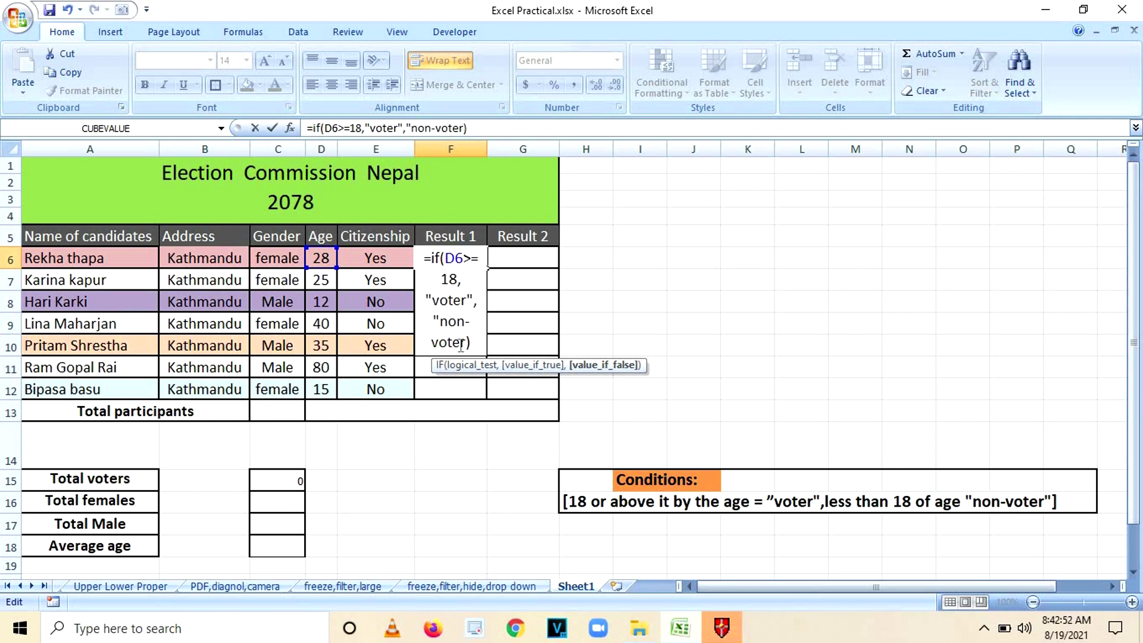
key(Return)
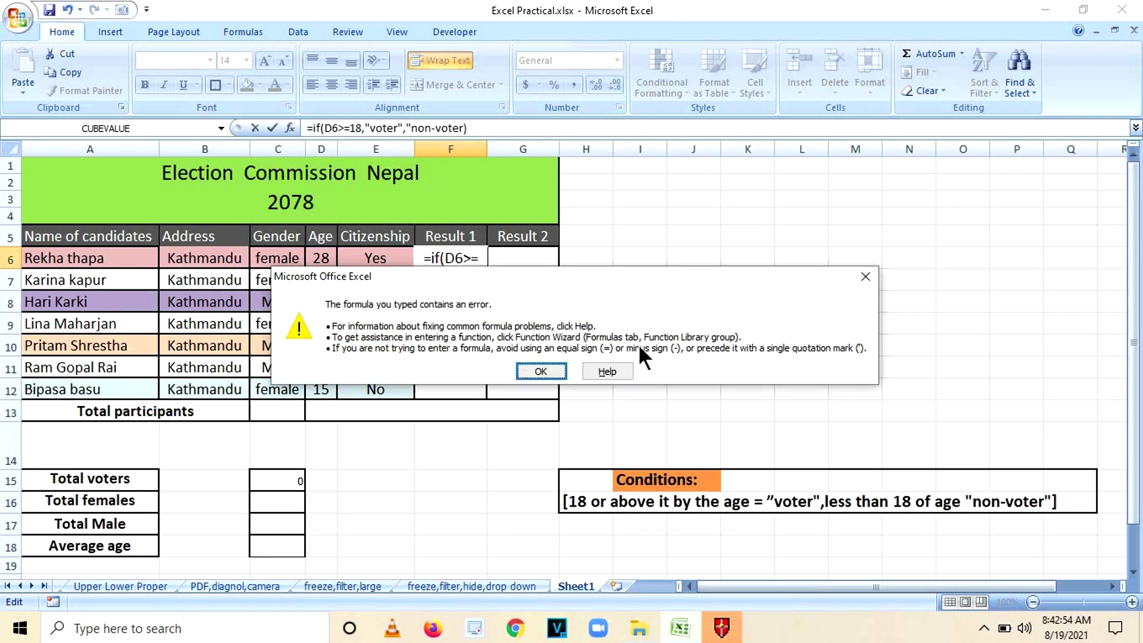
click(541, 370)
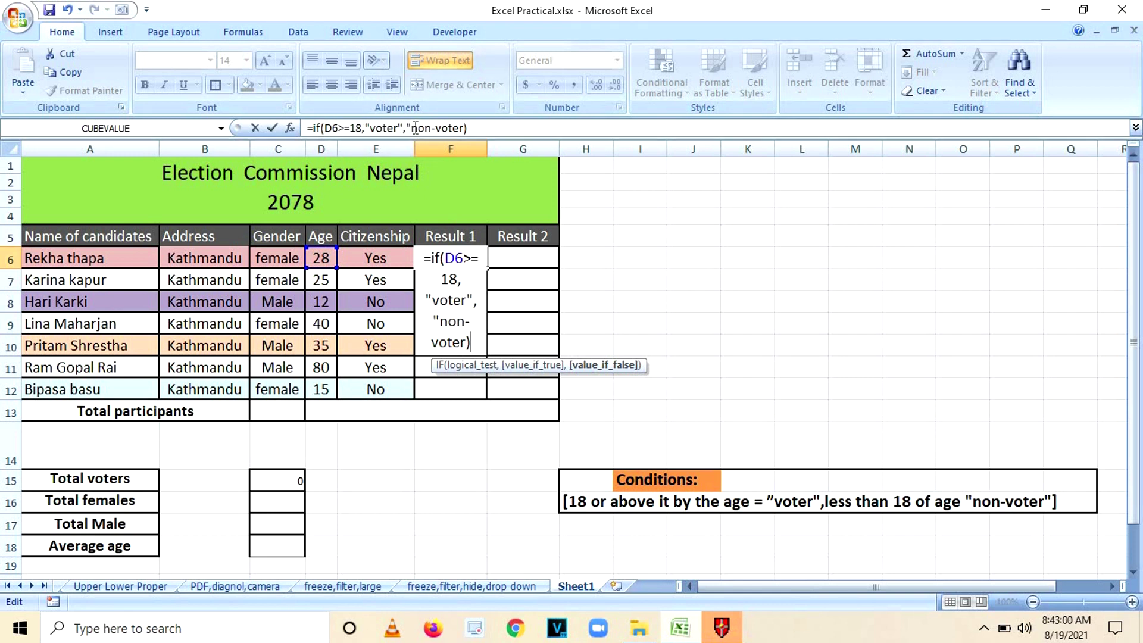
click(465, 128)
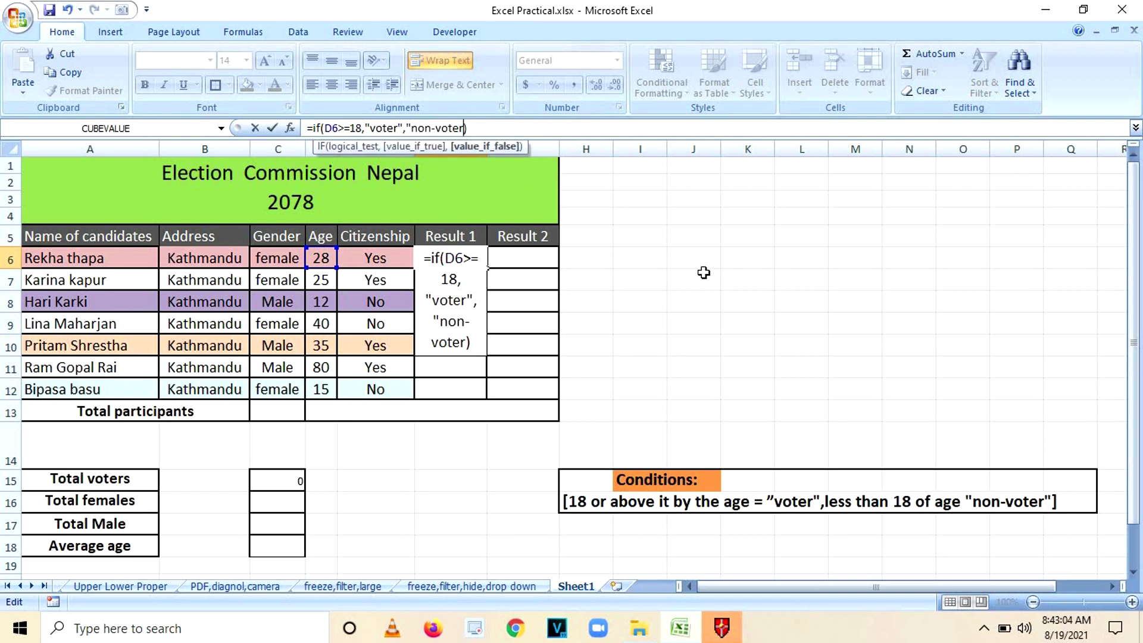
text(")
key(Return)
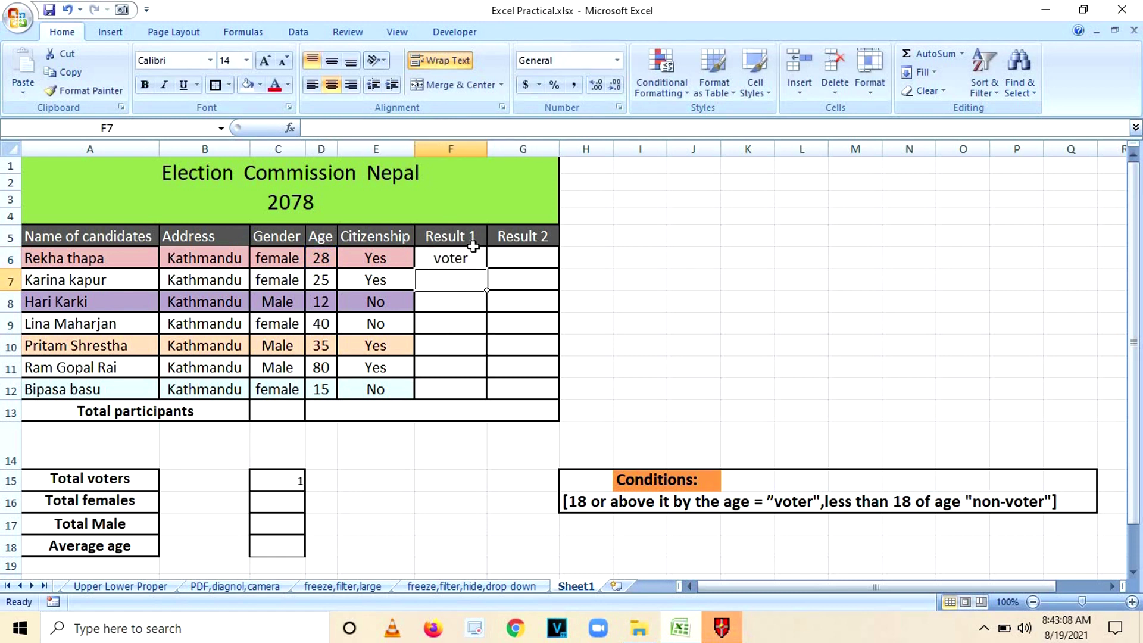
Copy the F6 IF formula down through F12 so Total voters reads 5.
click(458, 250)
double_click(490, 268)
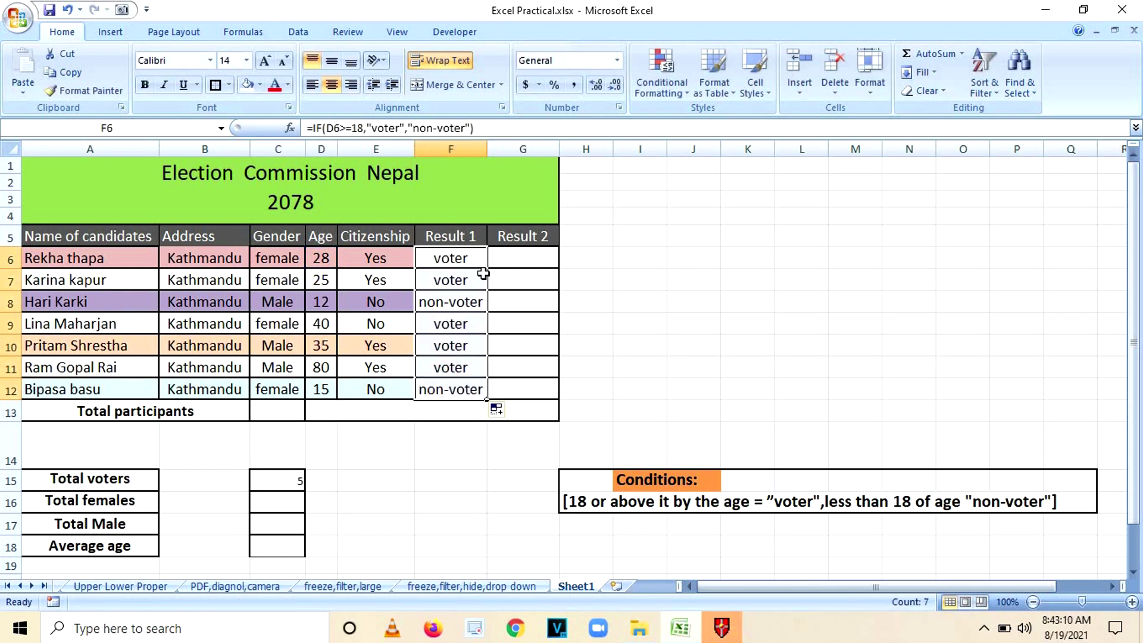
click(475, 261)
Fill the non-voter cell F8 yellow and check its age of 12.
click(463, 302)
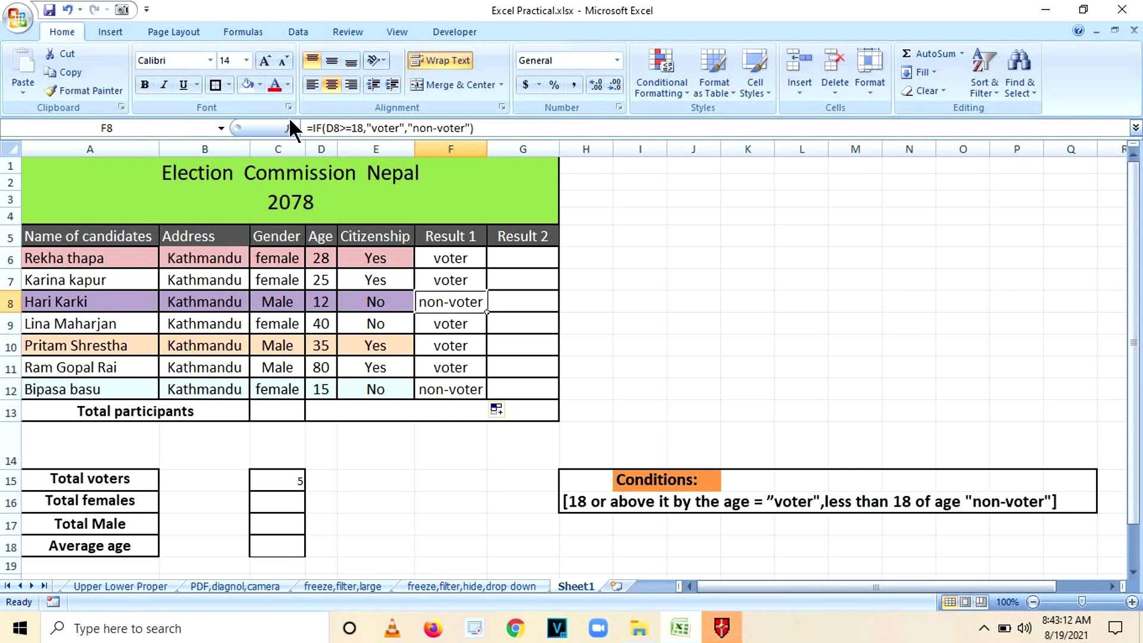
click(260, 85)
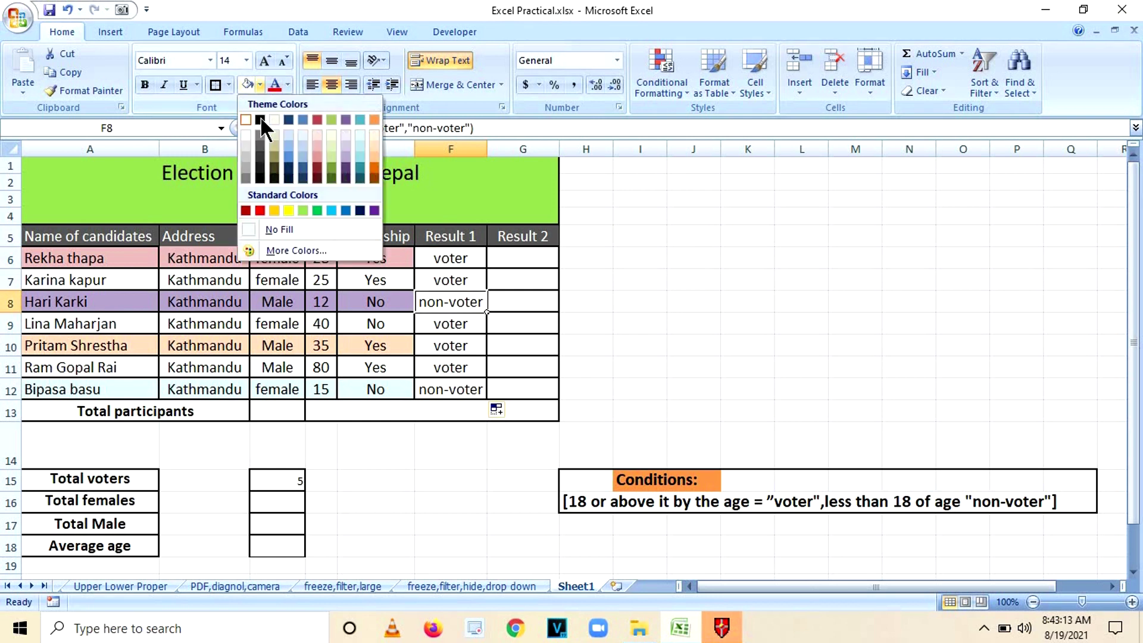
click(288, 210)
click(719, 308)
click(452, 299)
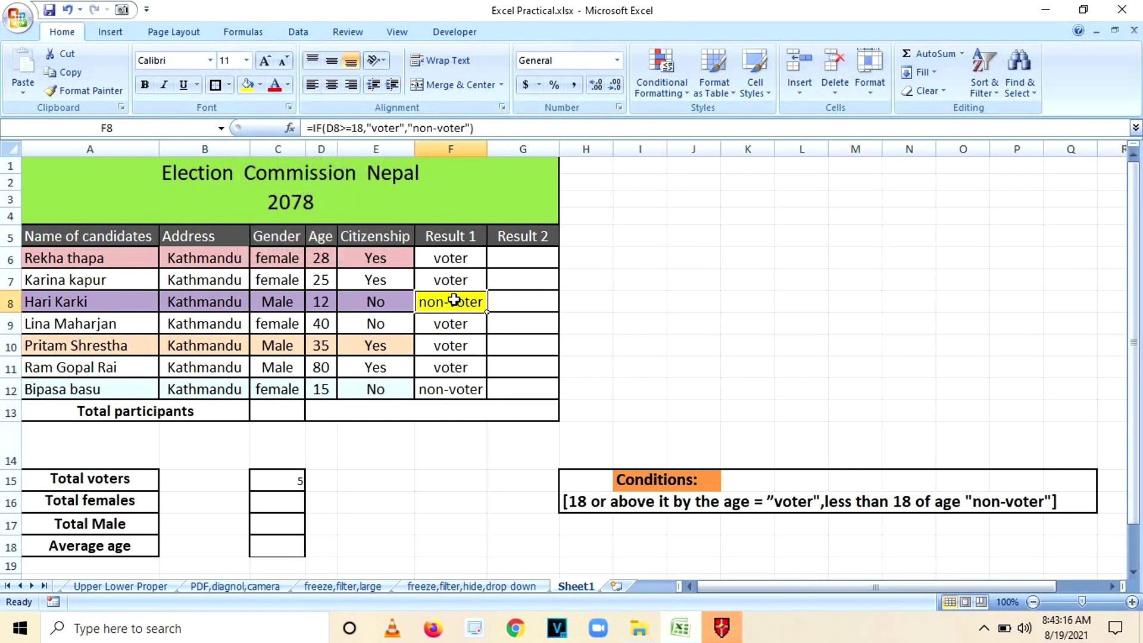
click(326, 310)
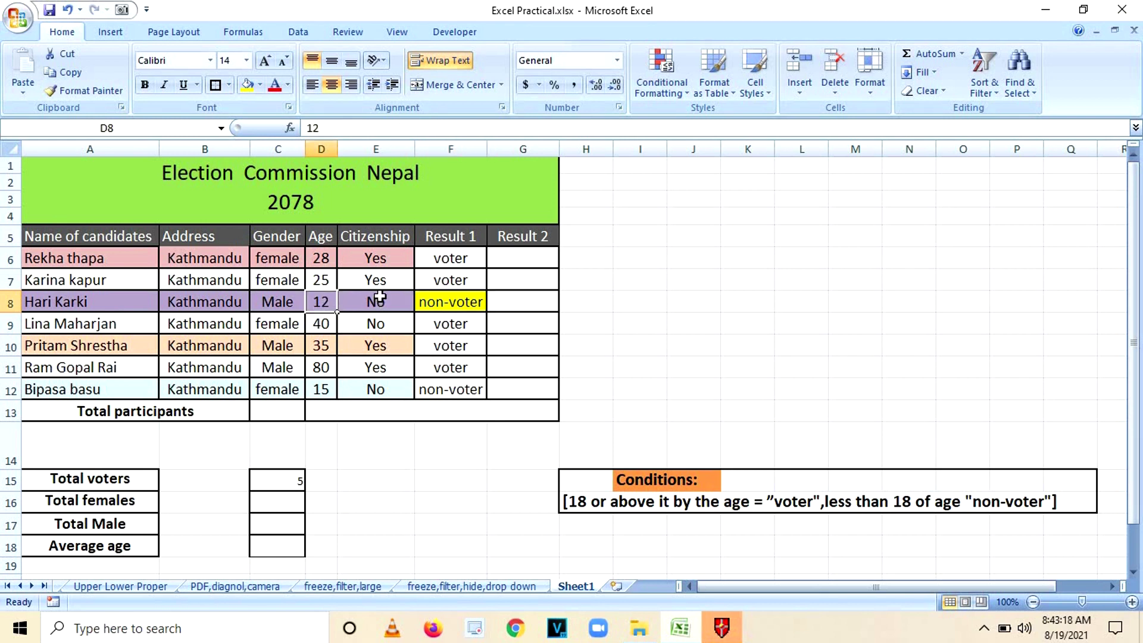
click(376, 301)
click(447, 306)
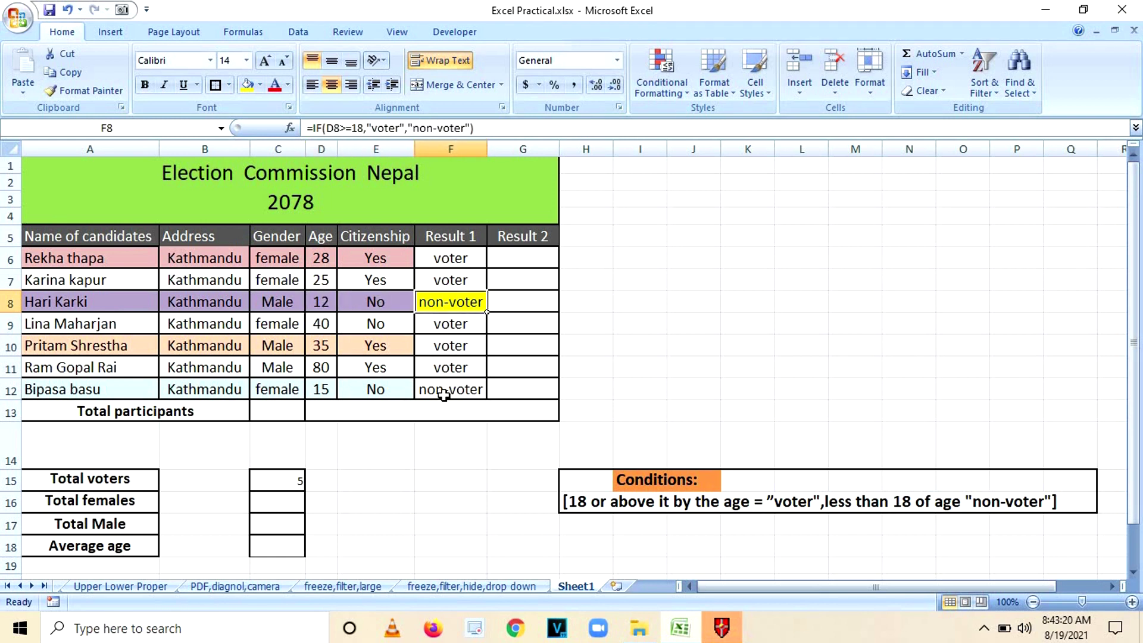
Fill the non-voter cell F12 yellow, check its age of 15, and review F6 and F10.
click(450, 389)
click(247, 85)
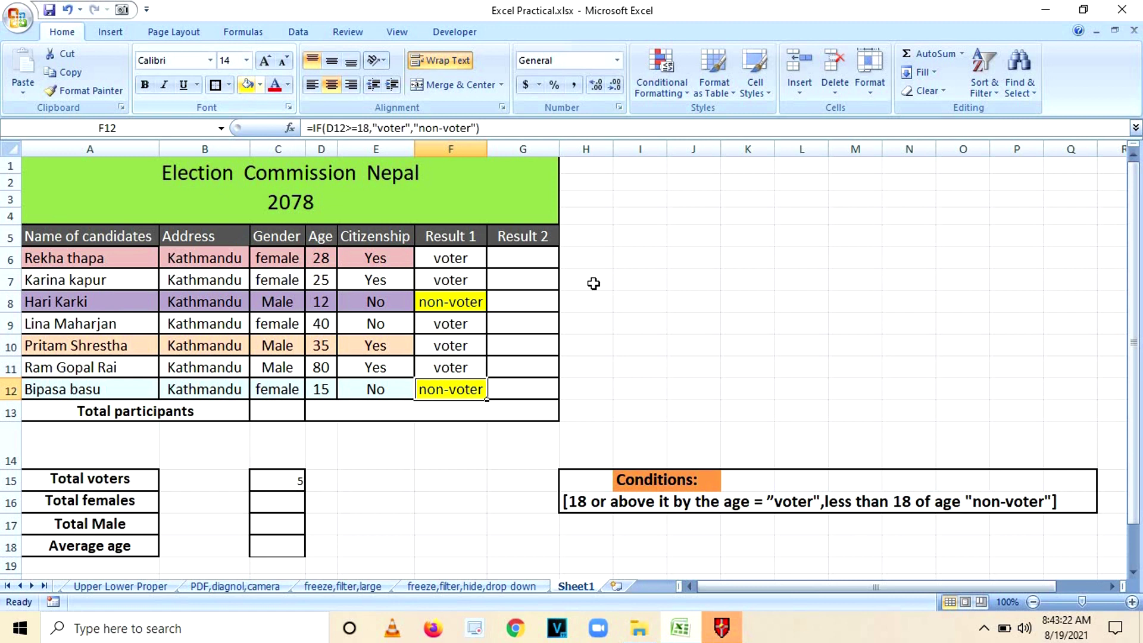
click(640, 288)
click(324, 389)
click(375, 390)
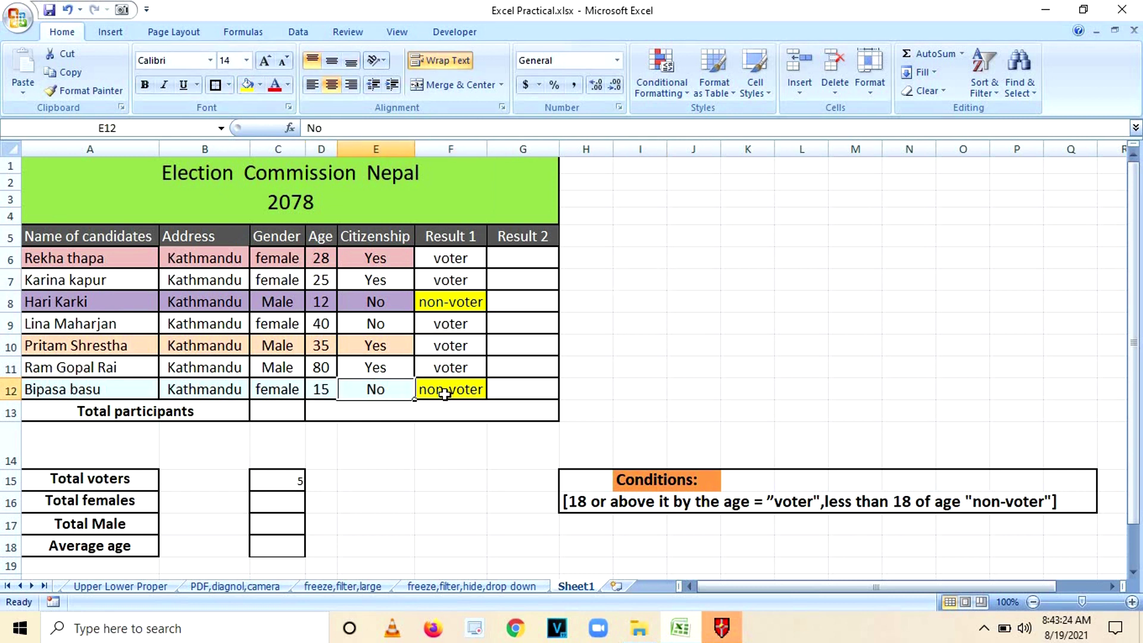
click(461, 395)
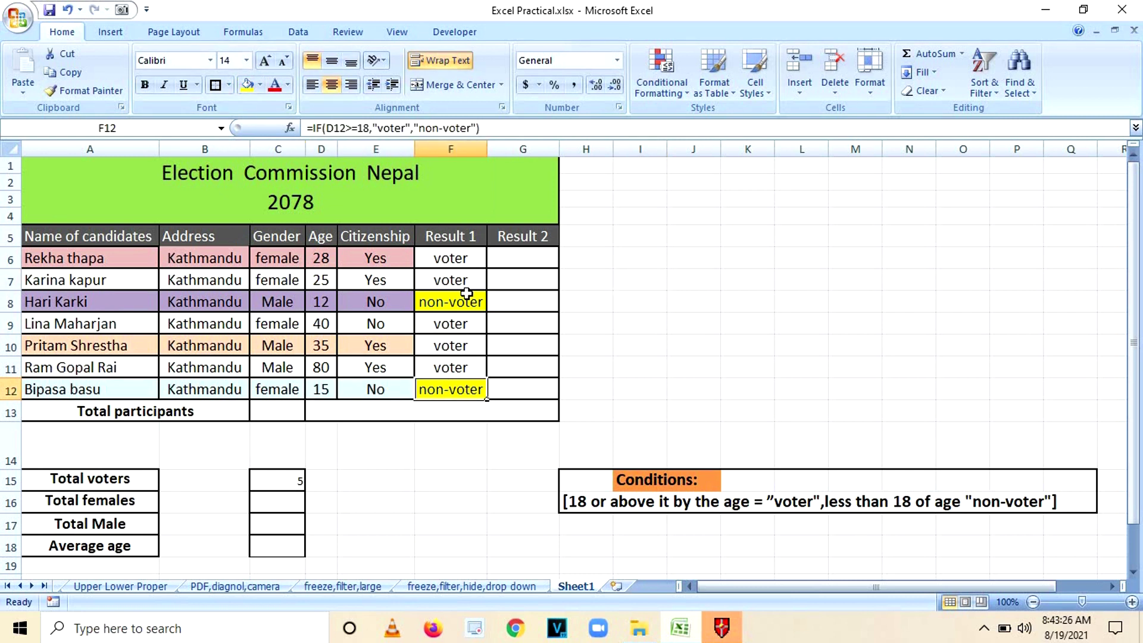
click(454, 260)
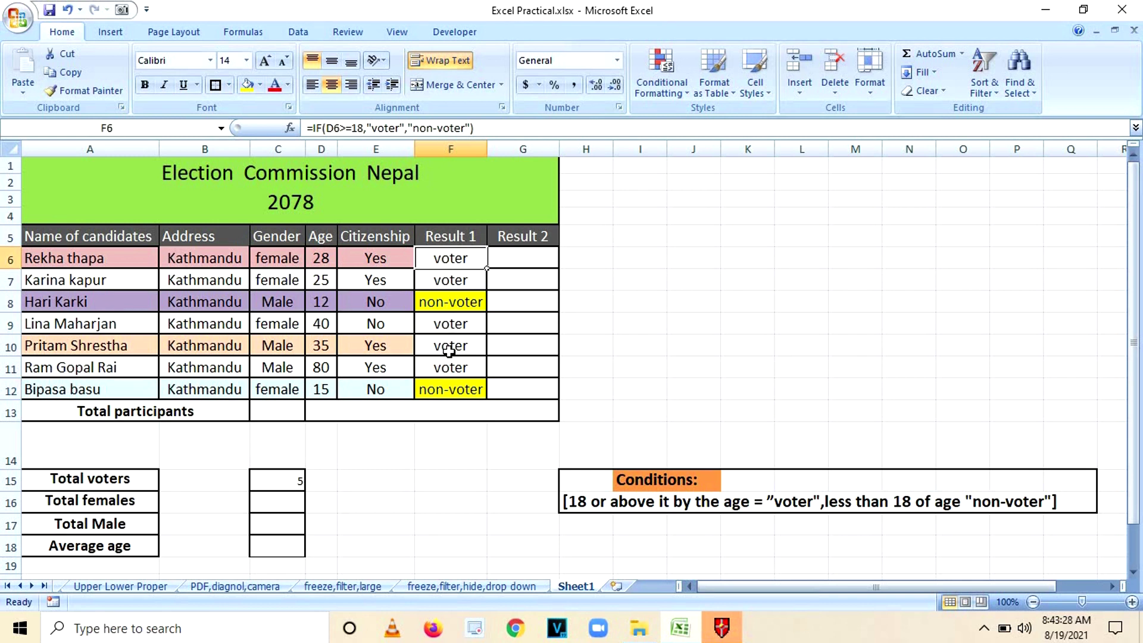
click(449, 350)
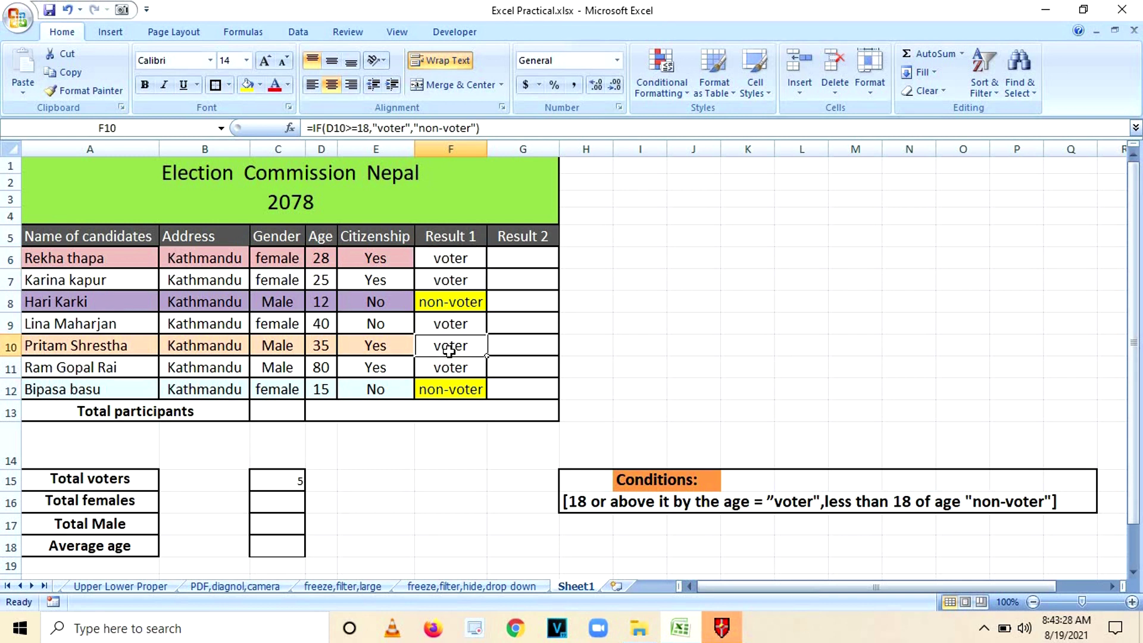
click(515, 264)
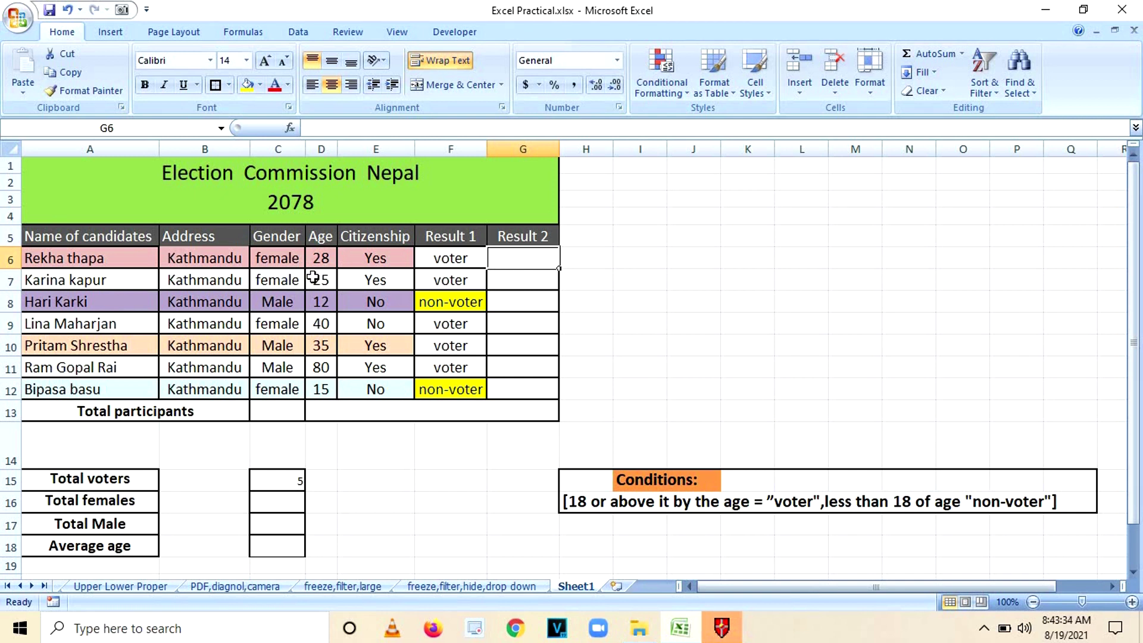
click(325, 259)
click(375, 257)
click(316, 257)
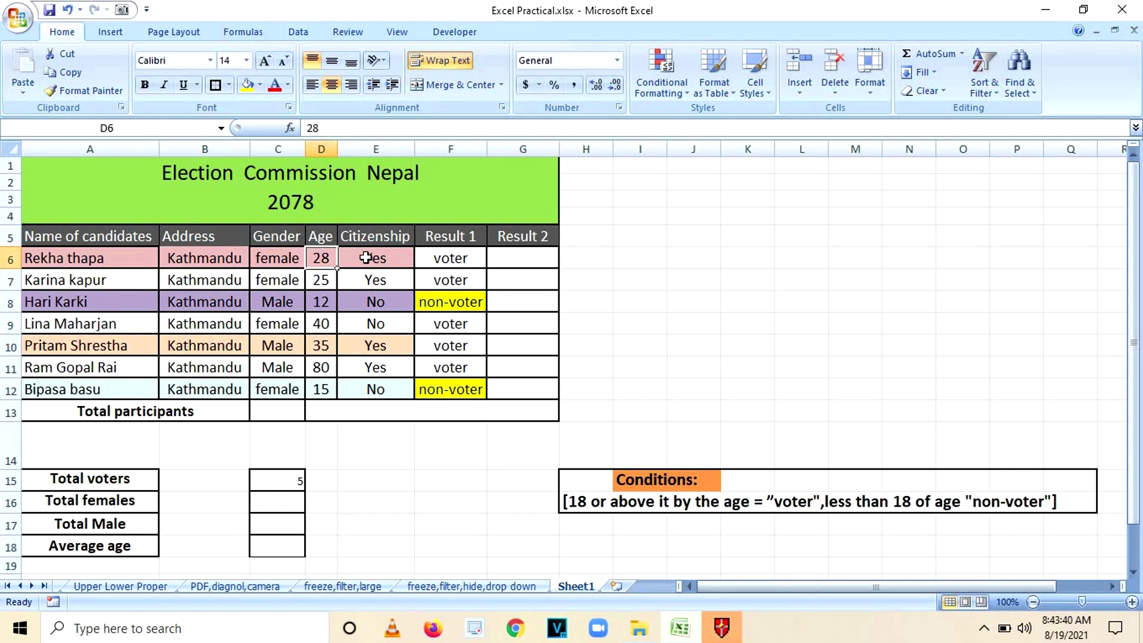
click(366, 257)
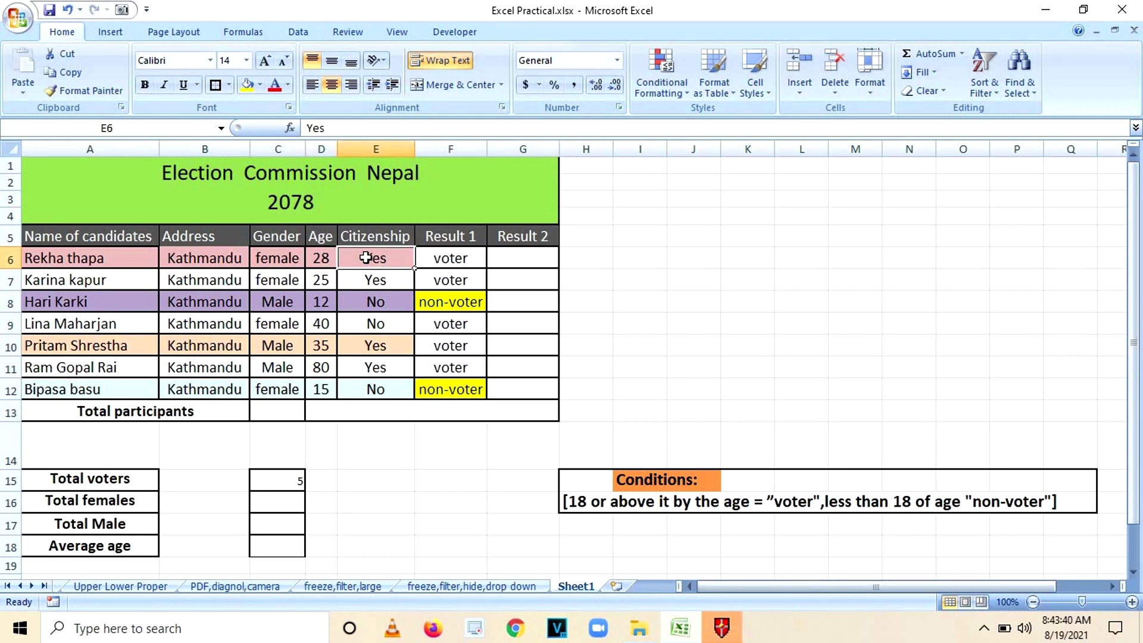
click(326, 391)
click(367, 390)
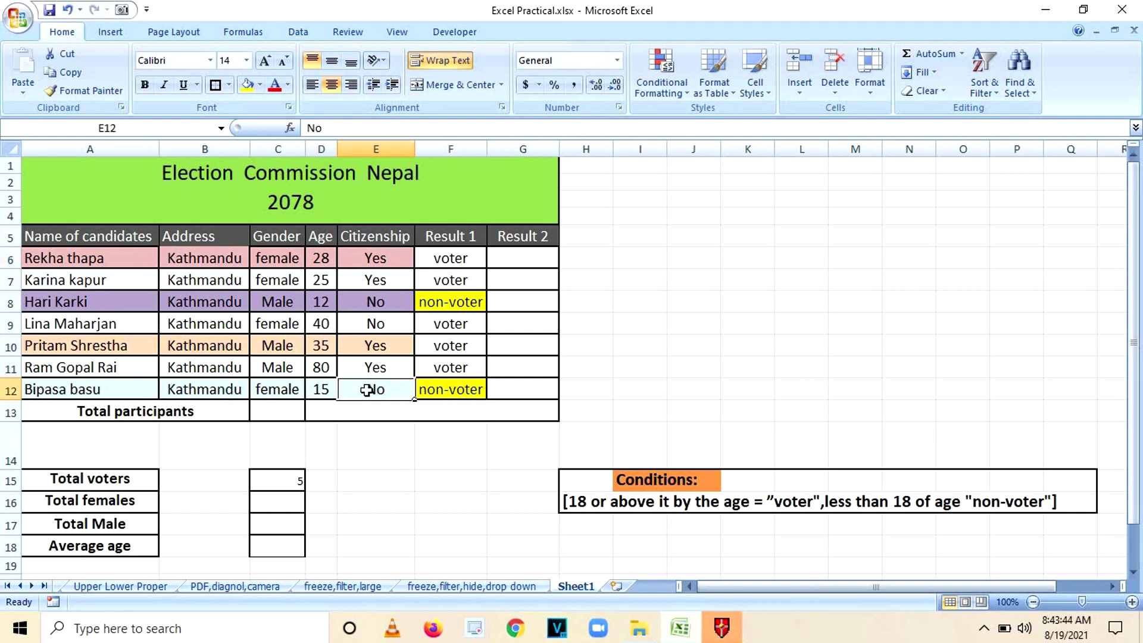
click(446, 391)
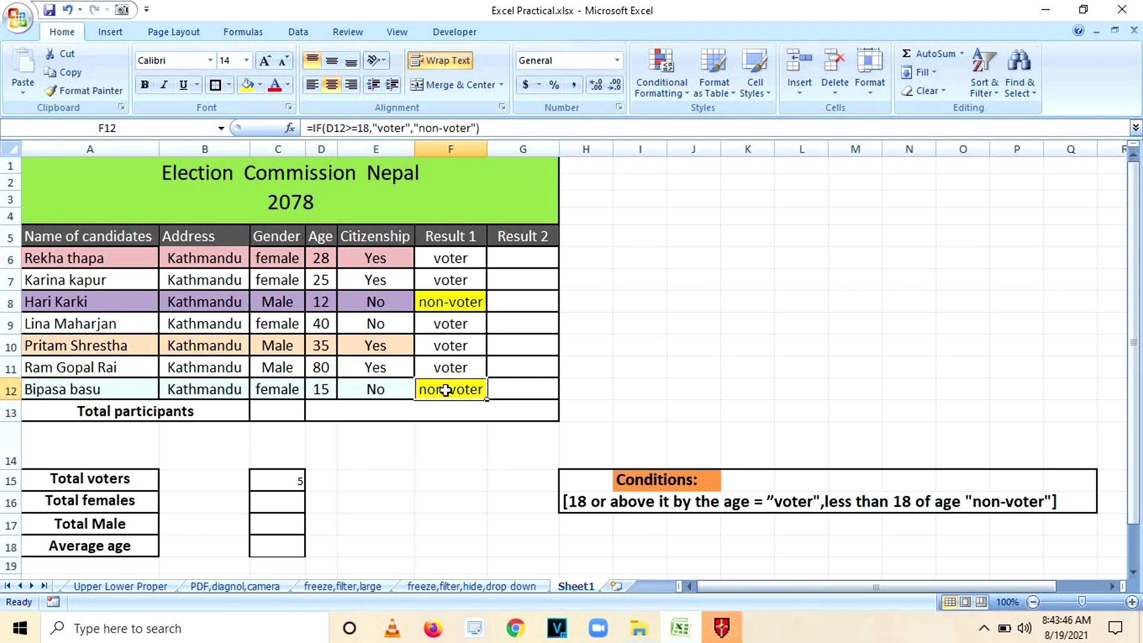
click(320, 282)
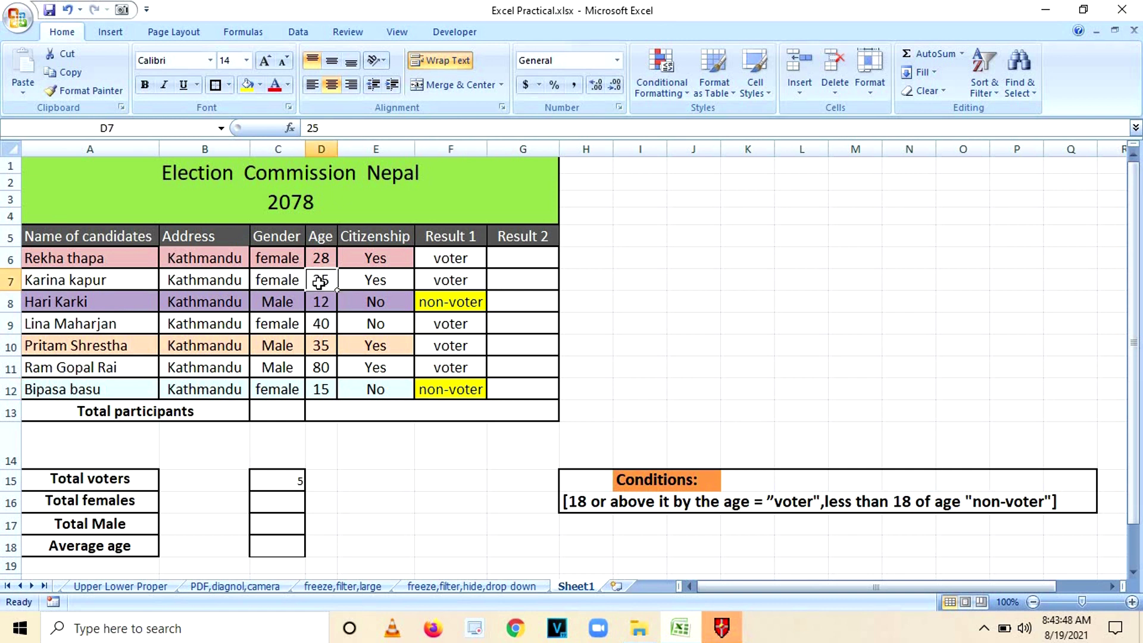
click(368, 283)
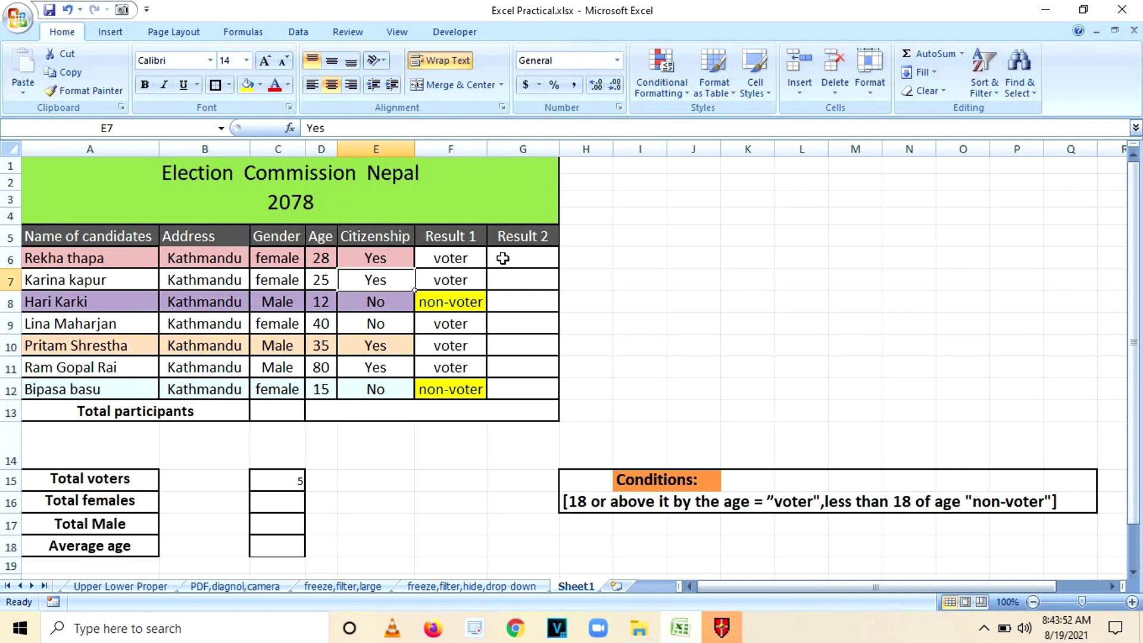
click(503, 258)
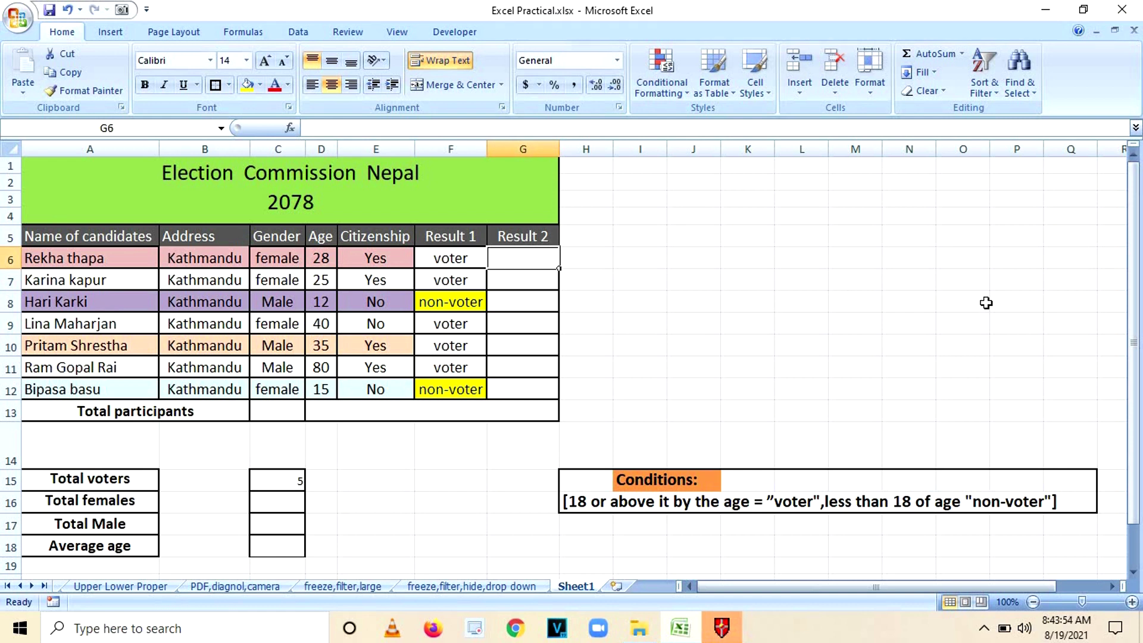
Type =if(and(D6>=18,E6="yes"),"voter","non-voter) into G6.
text(=)
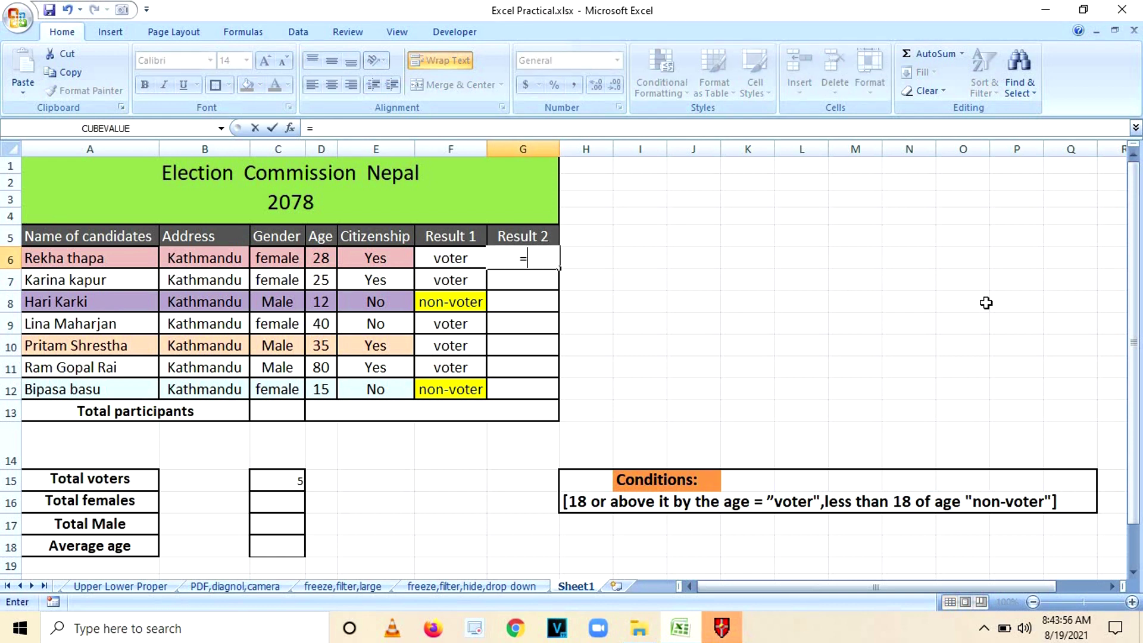
text(if)
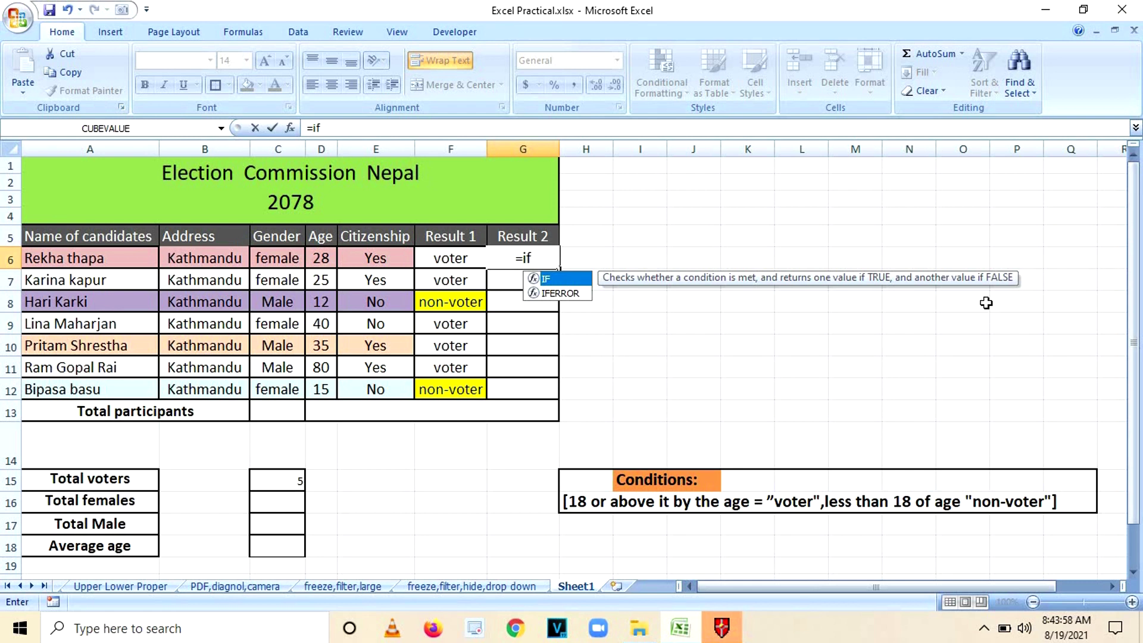
text(()
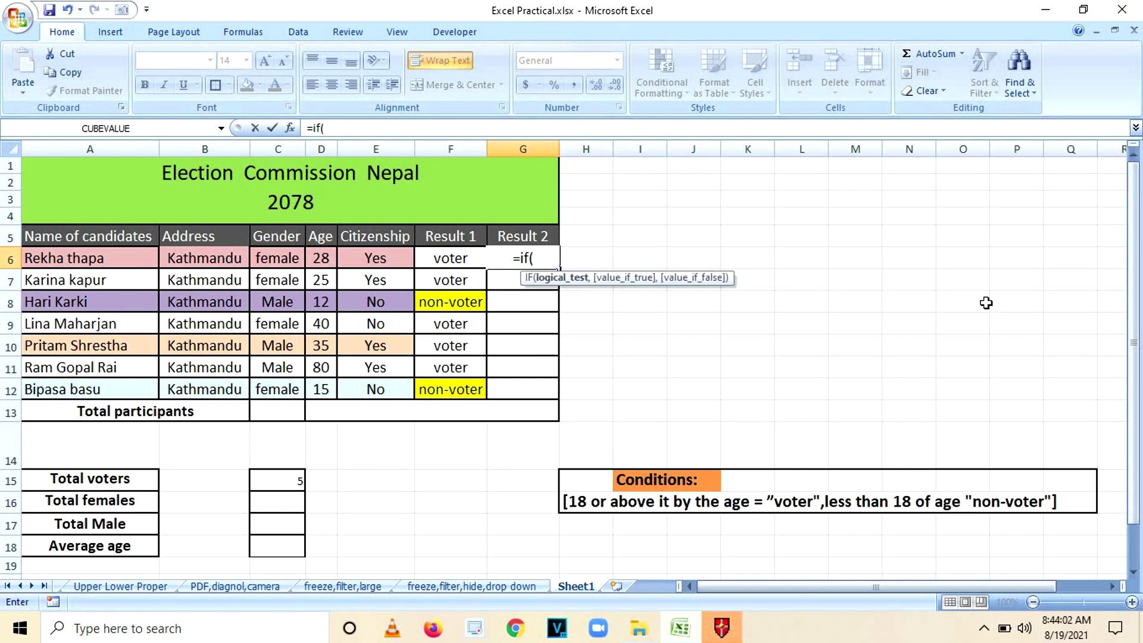
text(and)
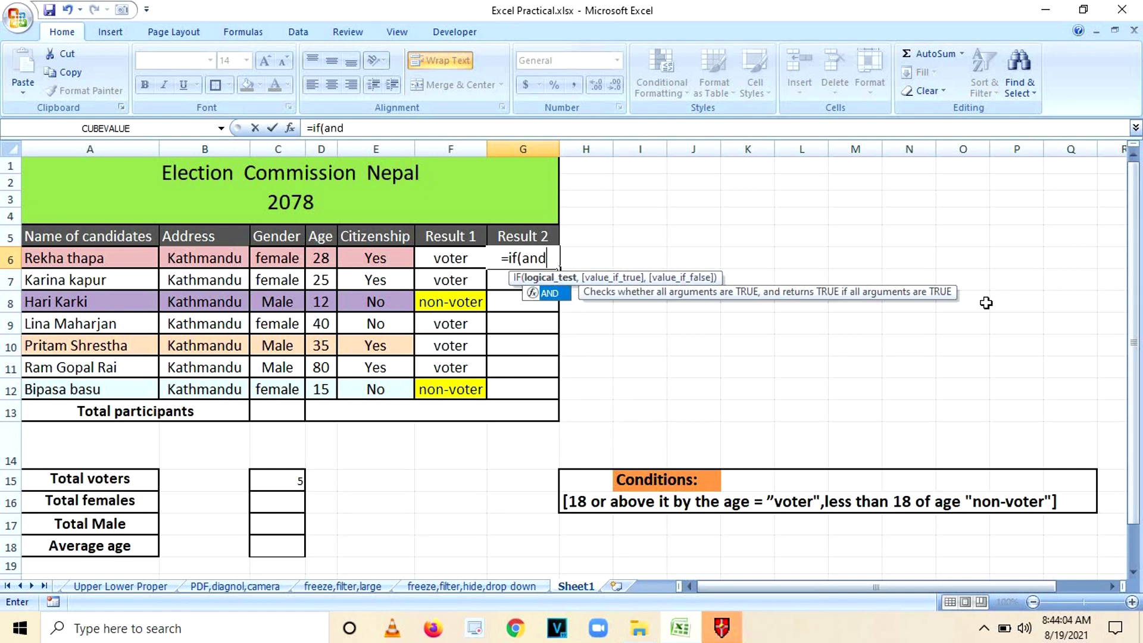
text(()
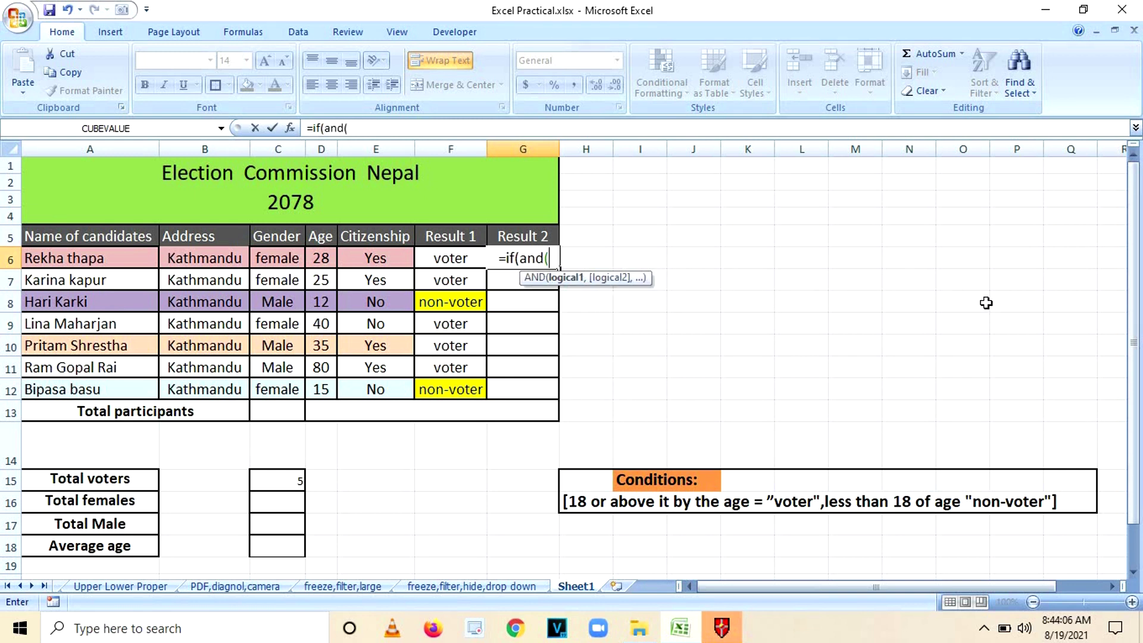
text(age)
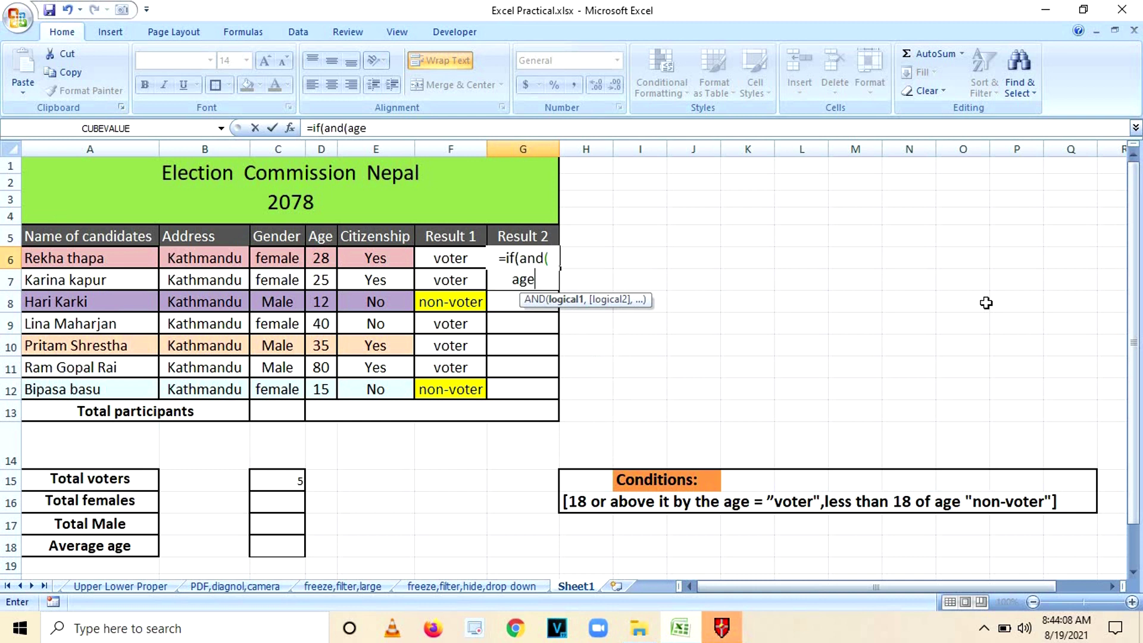
key(BackSpace)
key(BackSpace)
key(BackSpace)
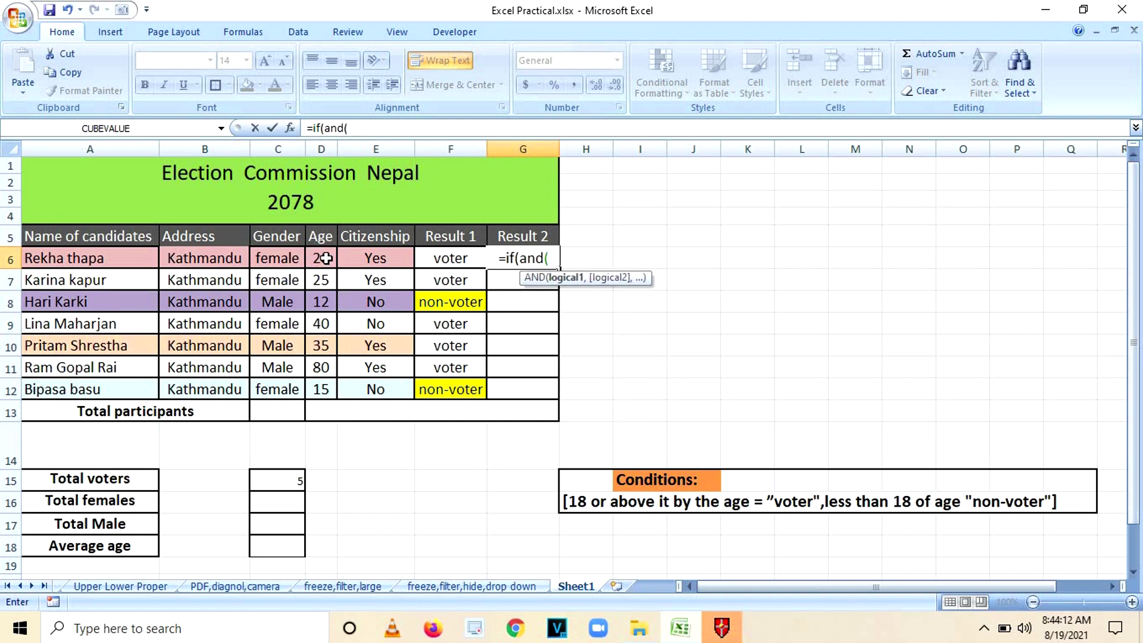
click(326, 258)
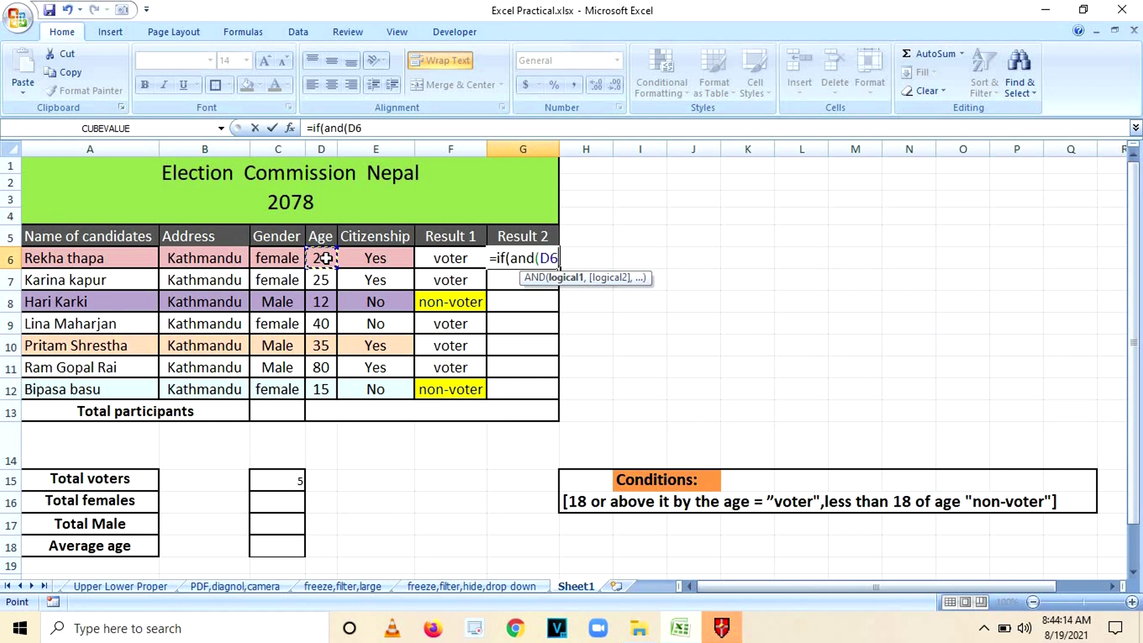
text(>=)
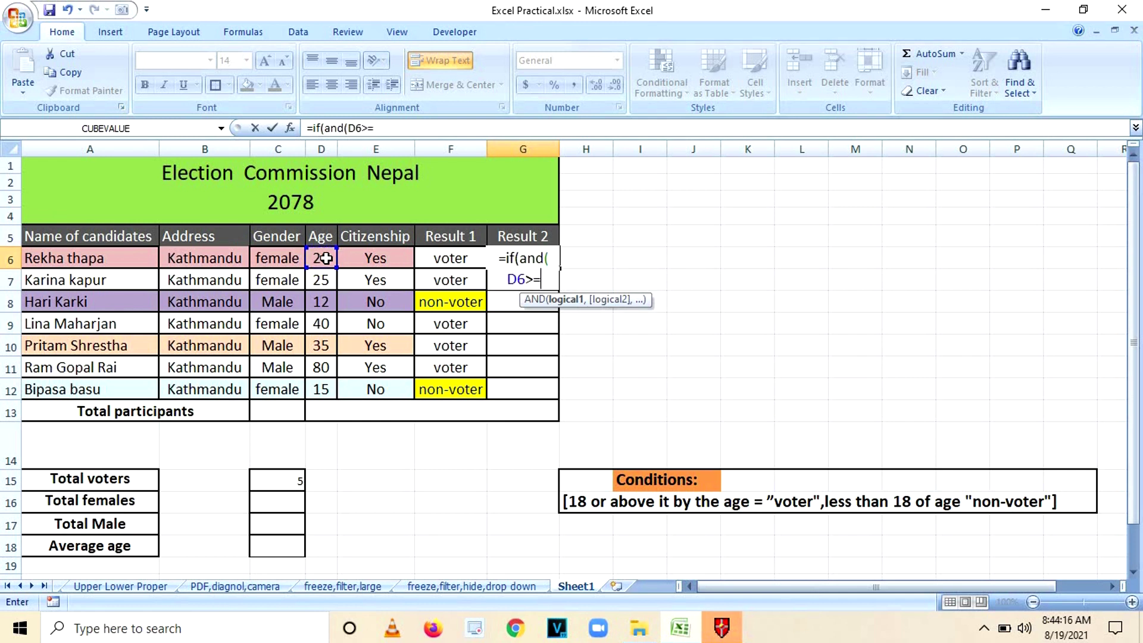
text(18)
text(,)
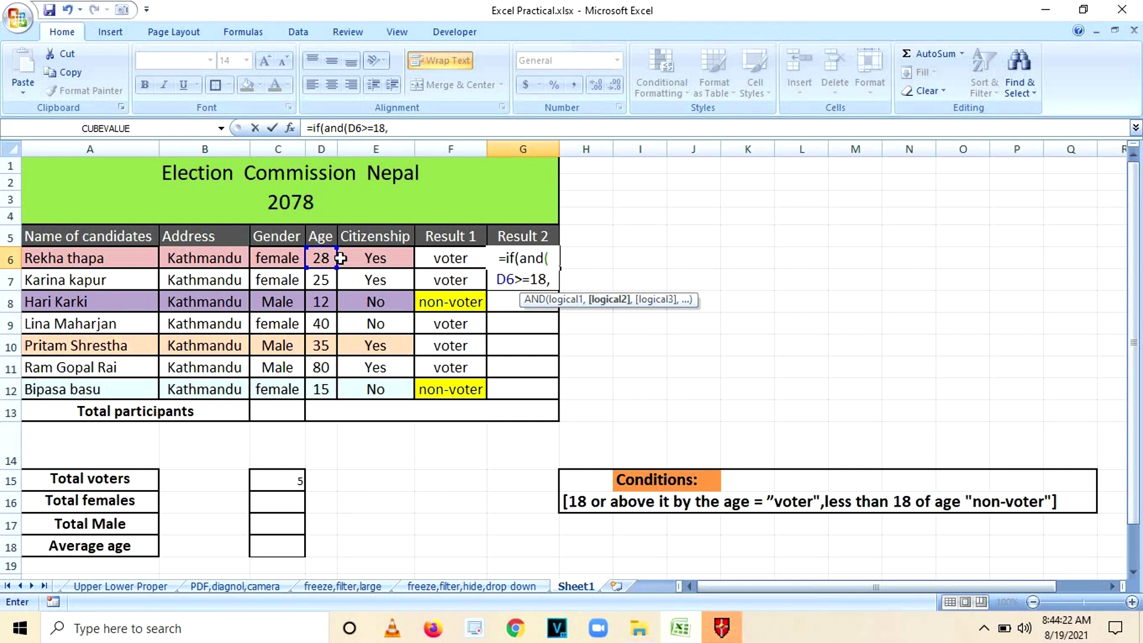
click(372, 257)
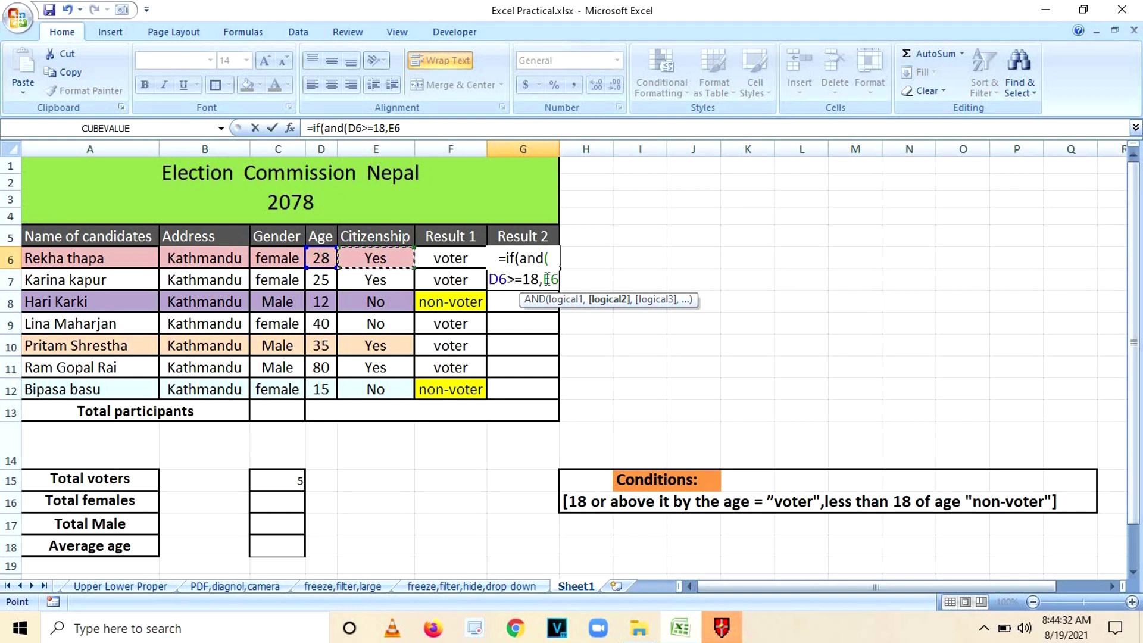
text(=)
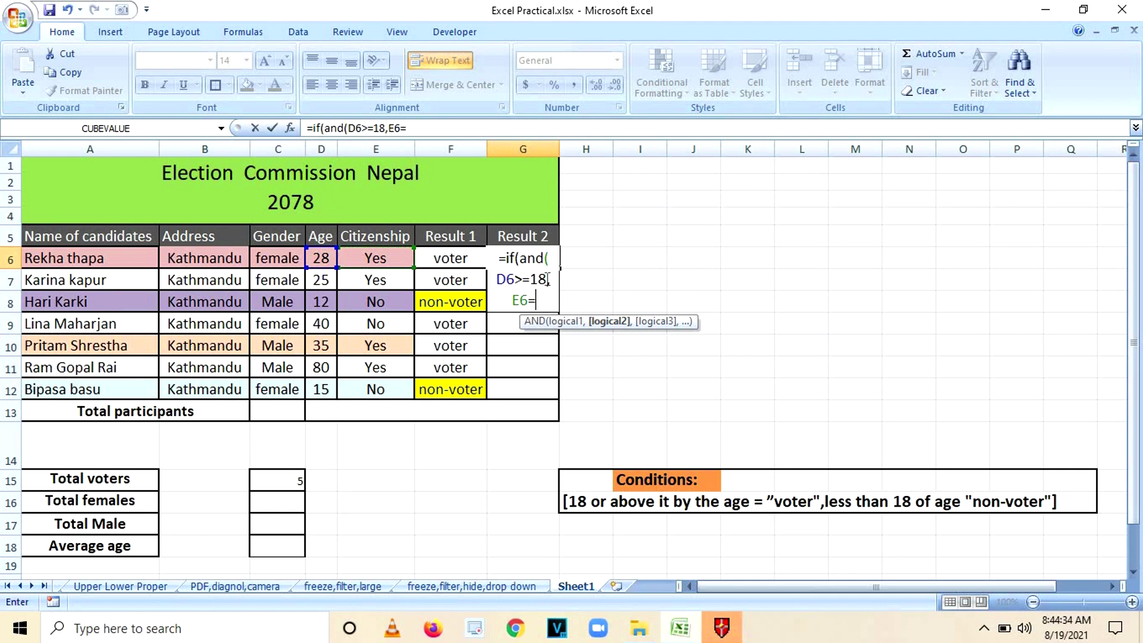
text("yes")
text())
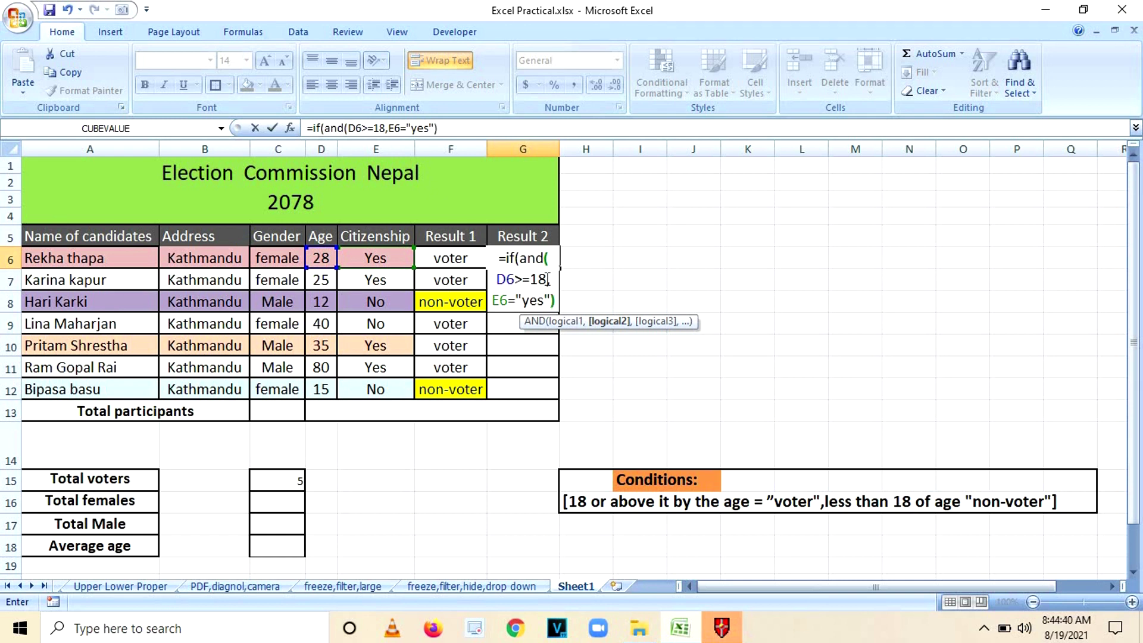
text(,"voter","non)
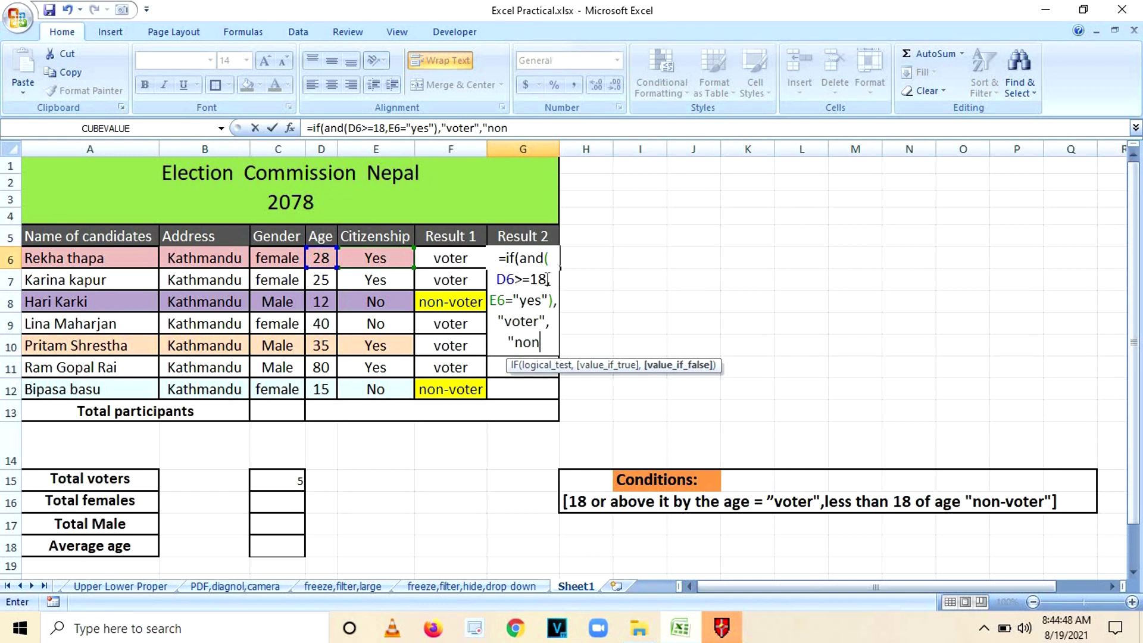
text(-voter)
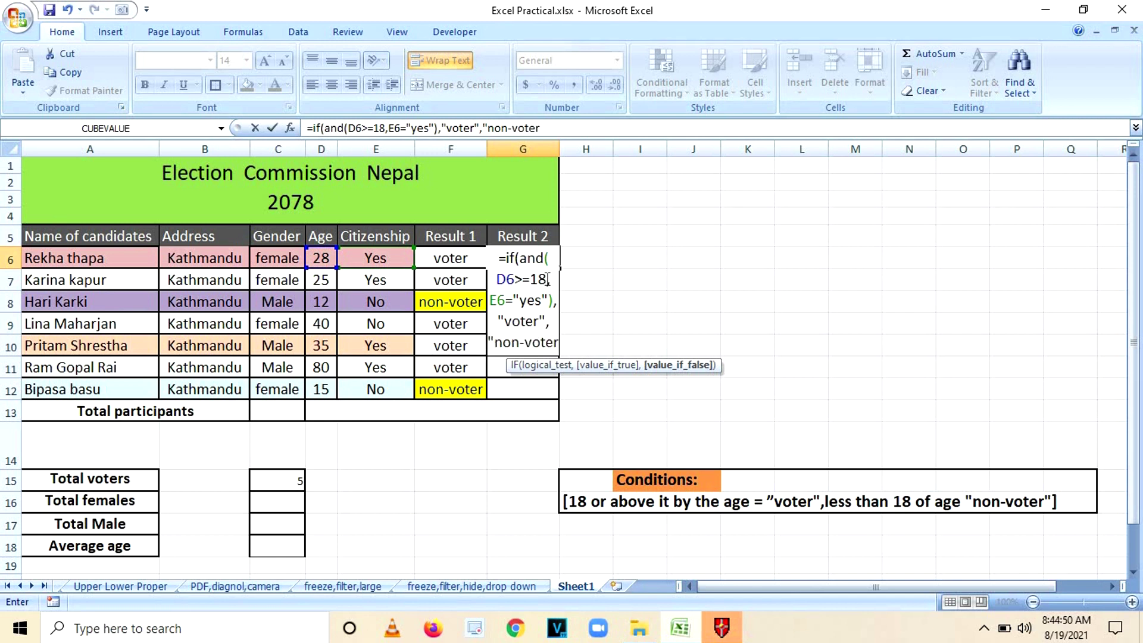
text())
Dismiss the error and add the missing quote after non-voter so G6 shows voter.
key(Return)
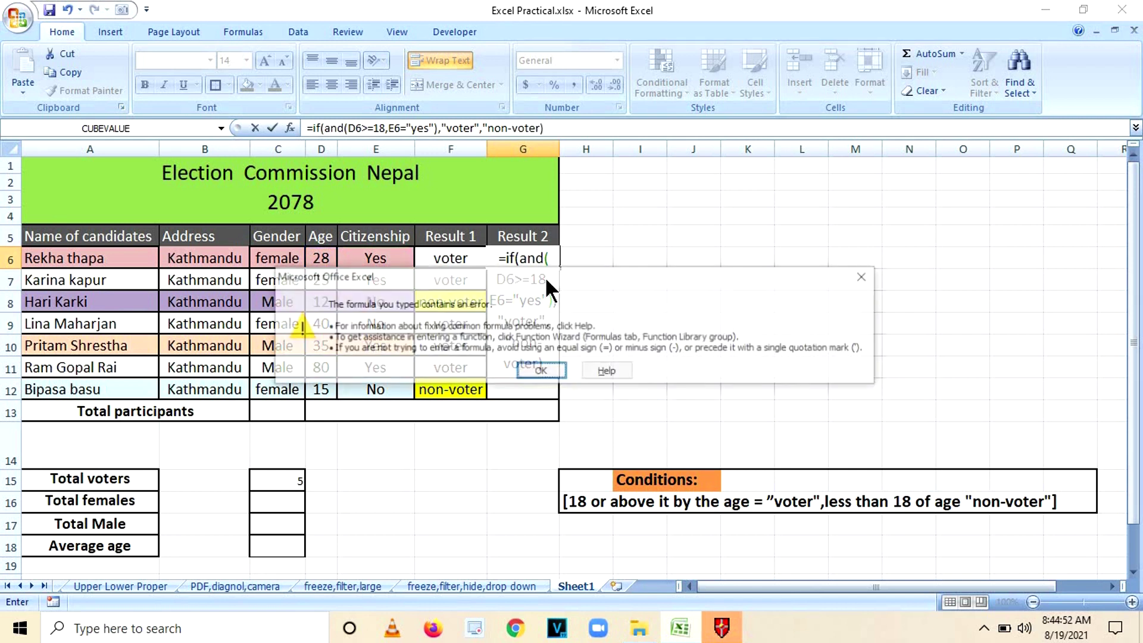
key(Return)
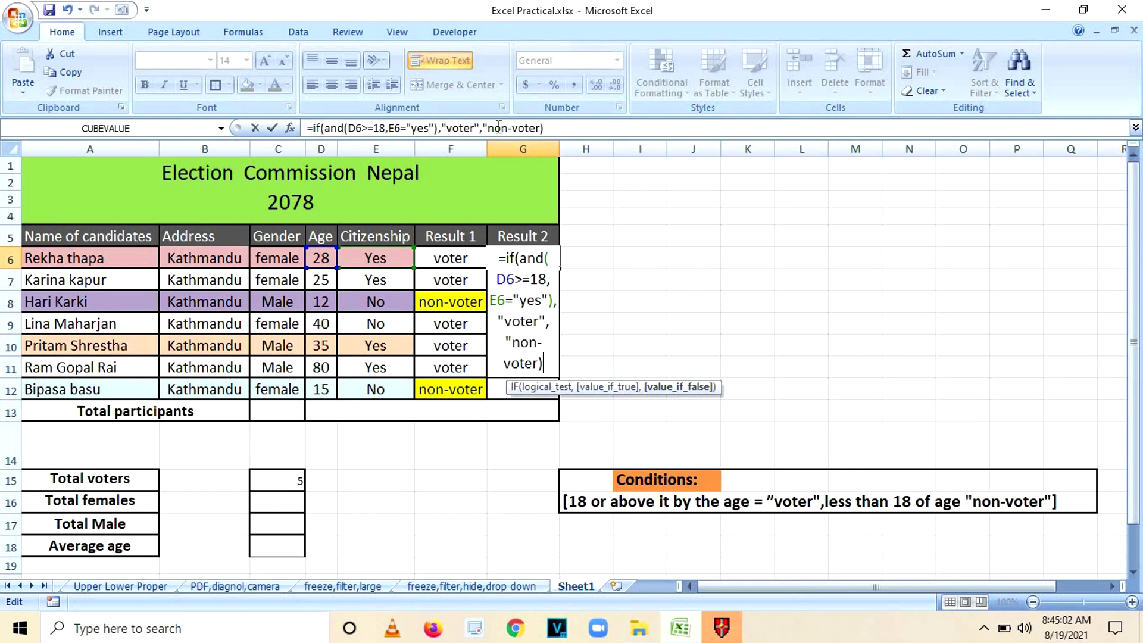
click(541, 129)
text(")
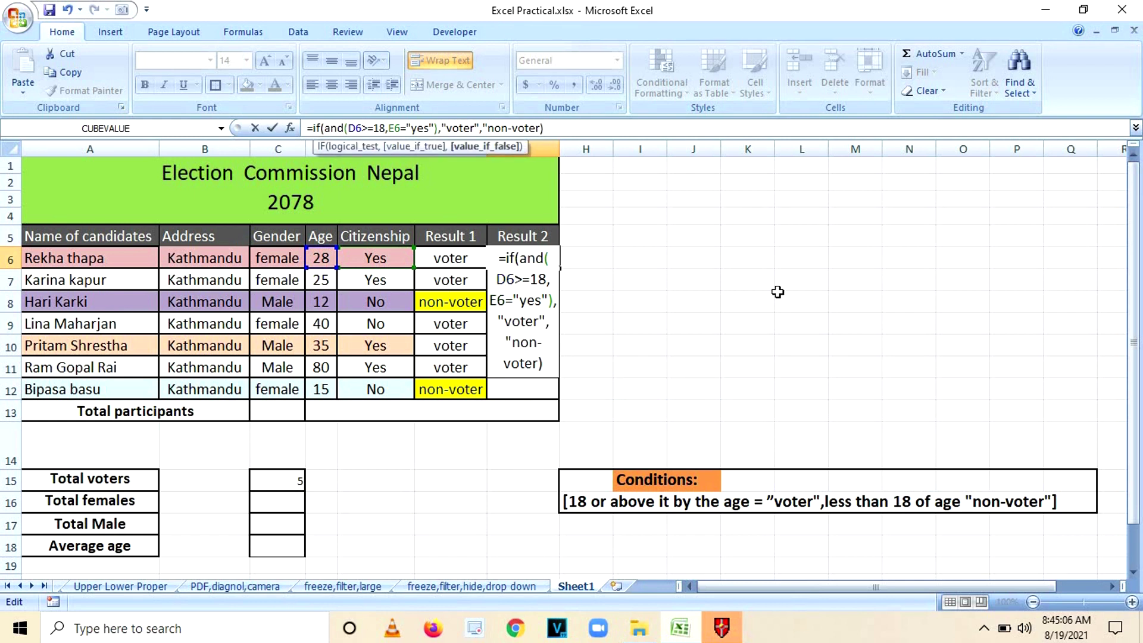
key(Return)
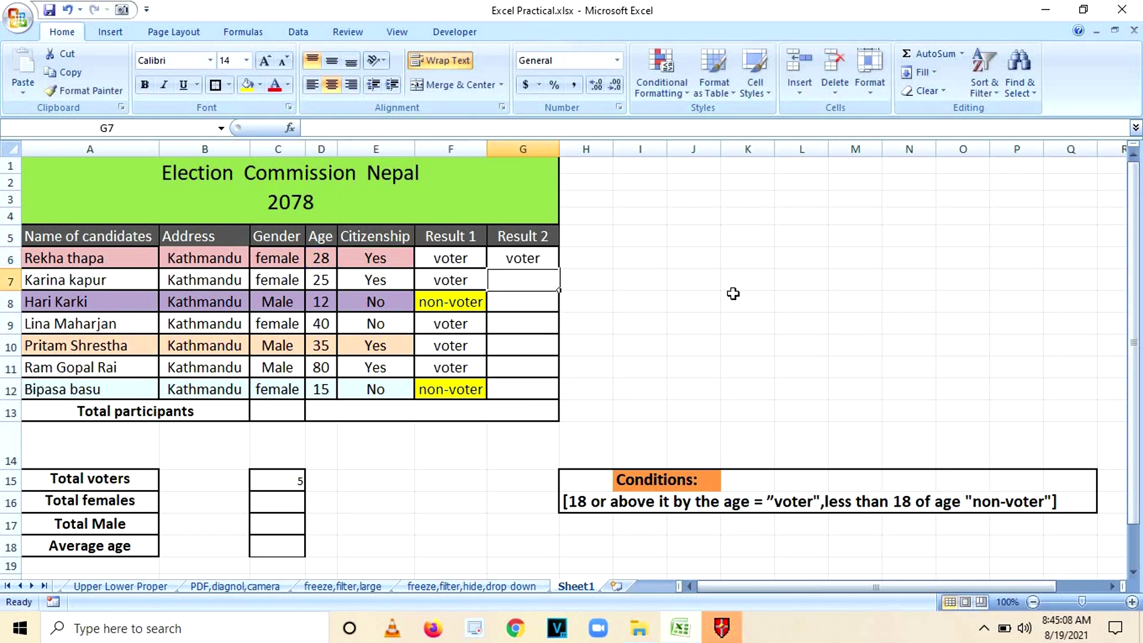
Copy the G6 IF(AND) formula down to G12 and select row 9.
click(529, 256)
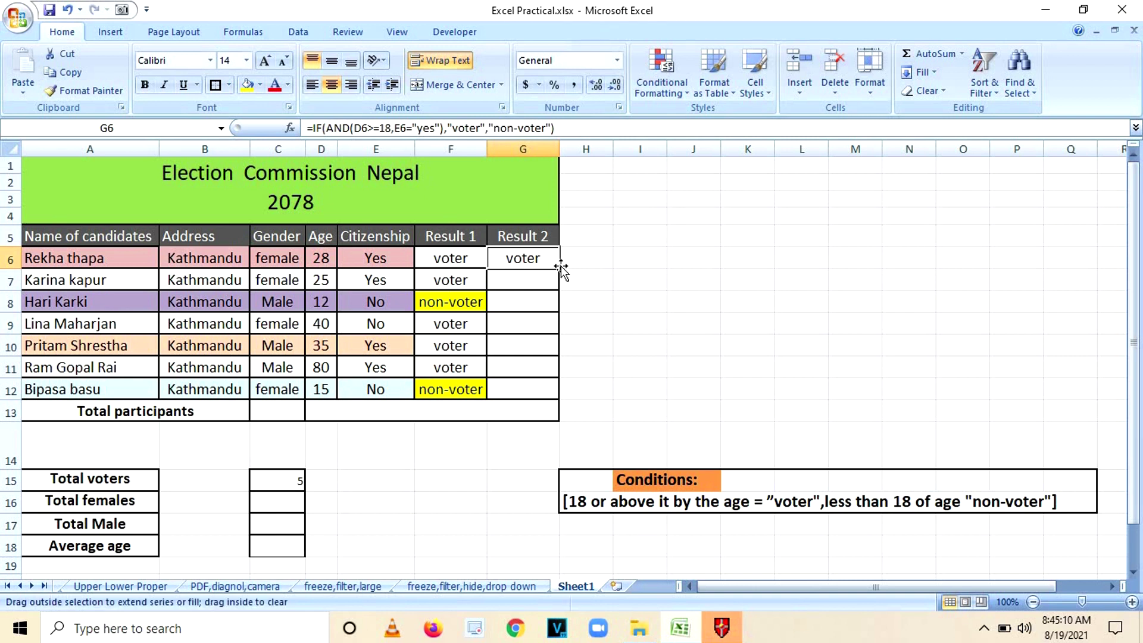
double_click(560, 268)
click(694, 280)
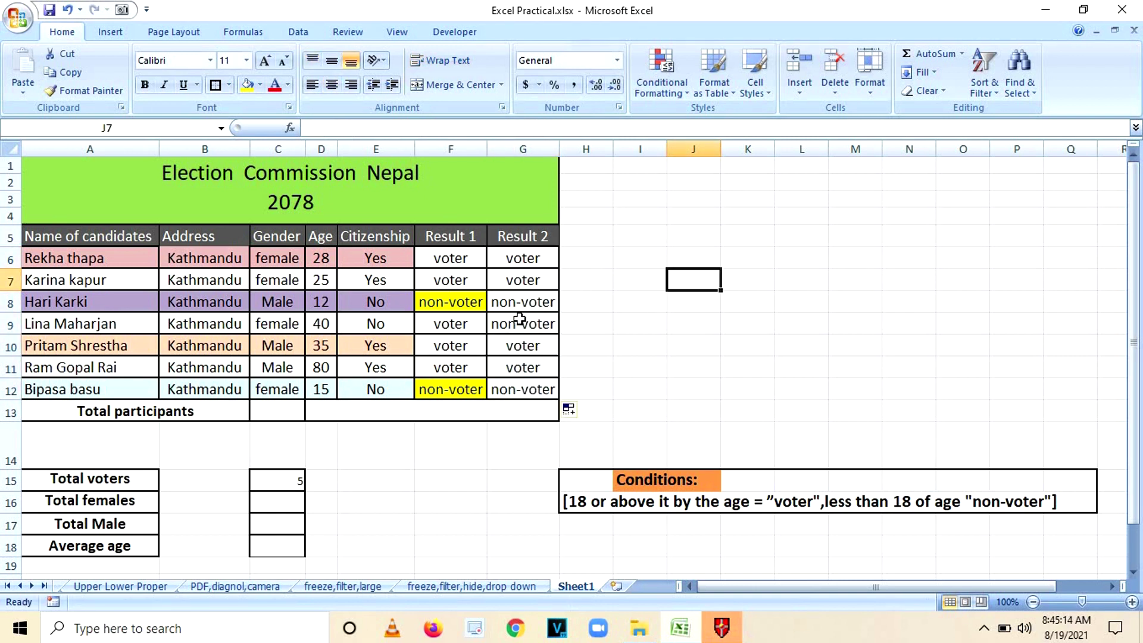
click(517, 329)
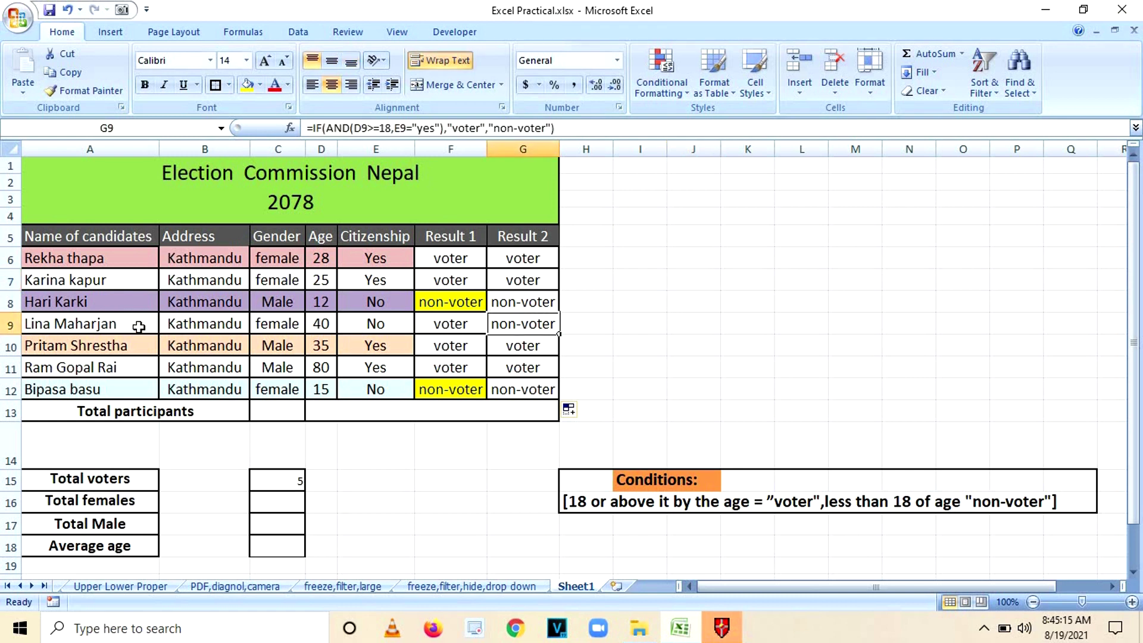
click(11, 323)
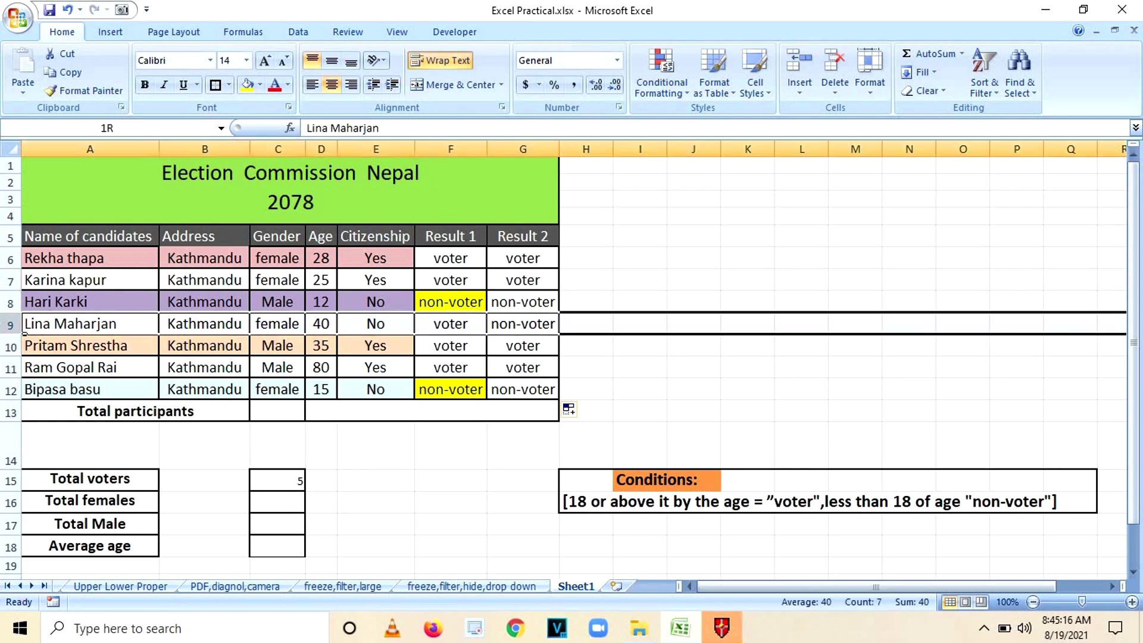
Fill row 9 yellow and look over its candidate name, address and gender.
click(248, 85)
click(717, 279)
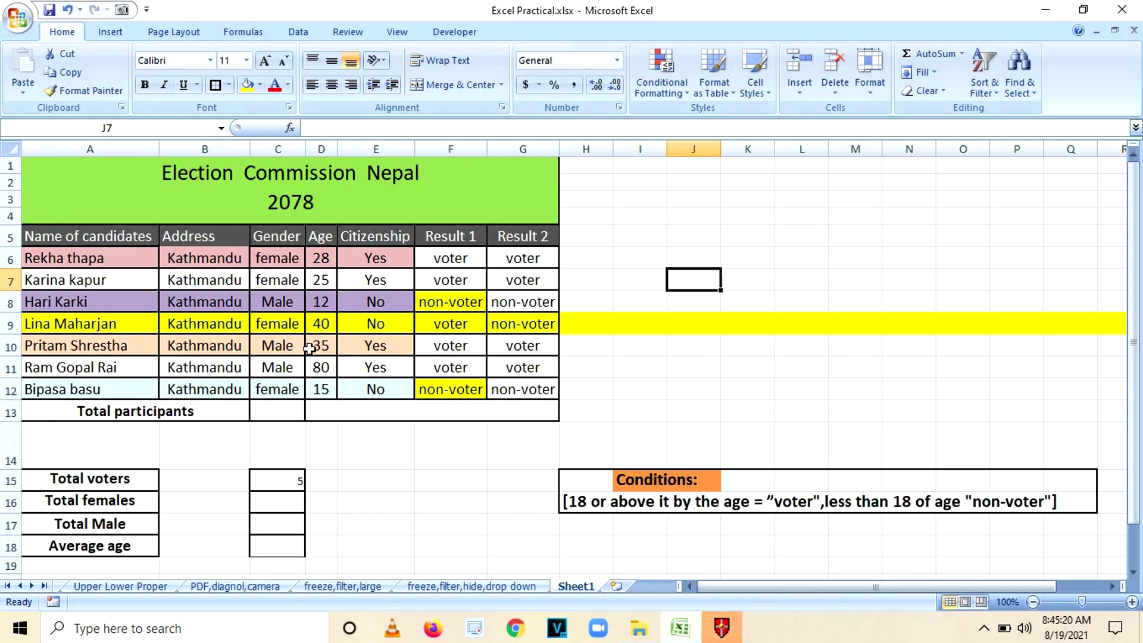
click(87, 320)
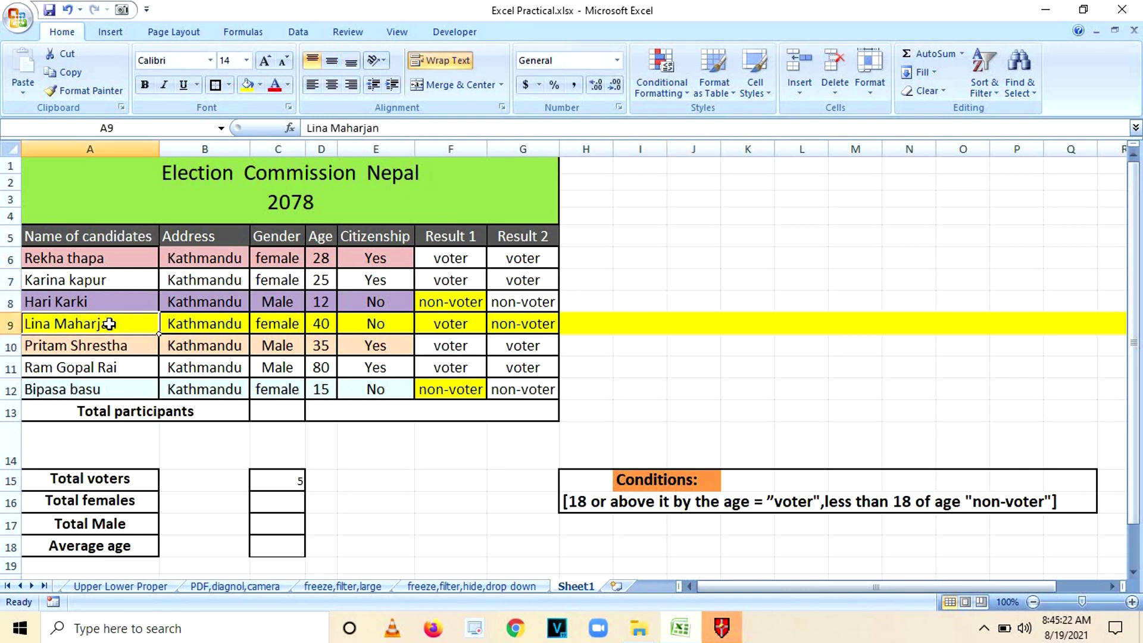
click(189, 324)
click(290, 326)
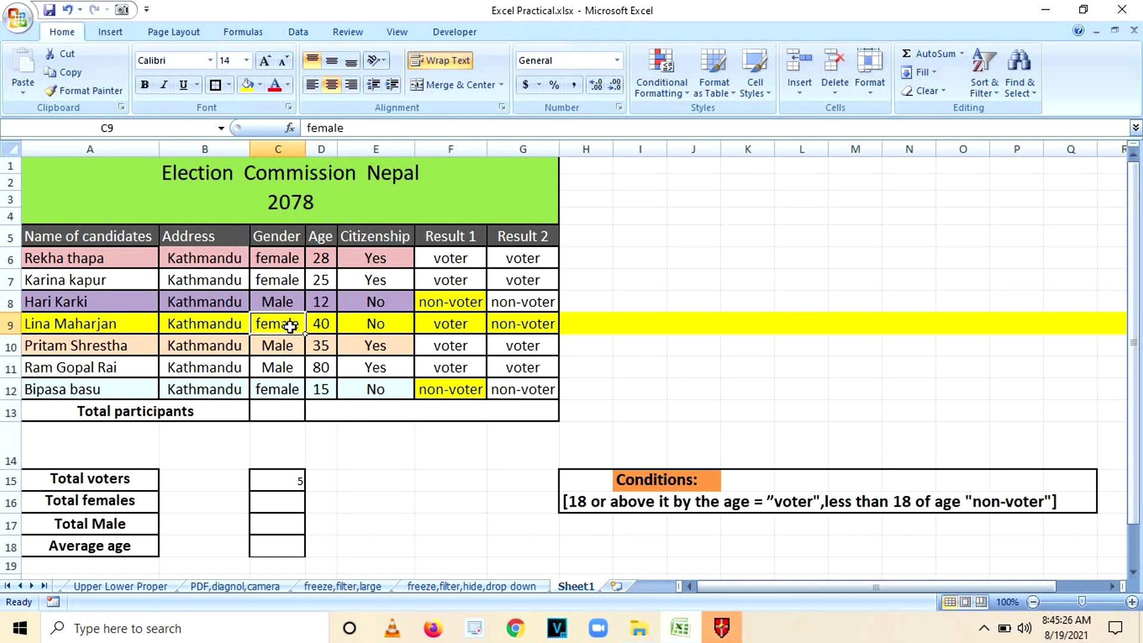
click(107, 322)
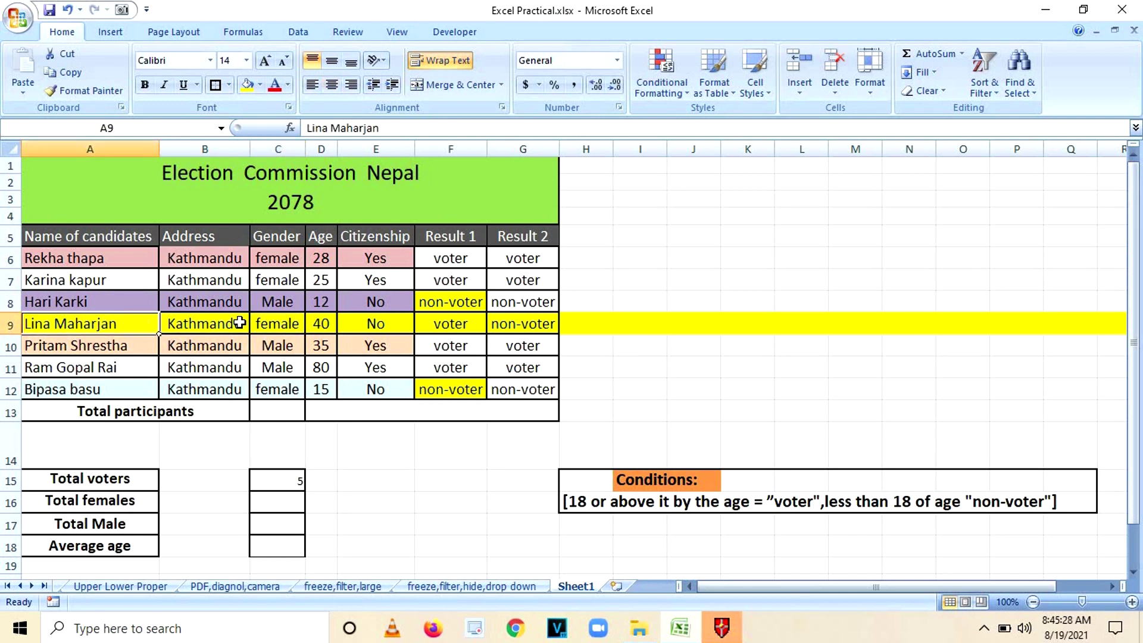
click(189, 328)
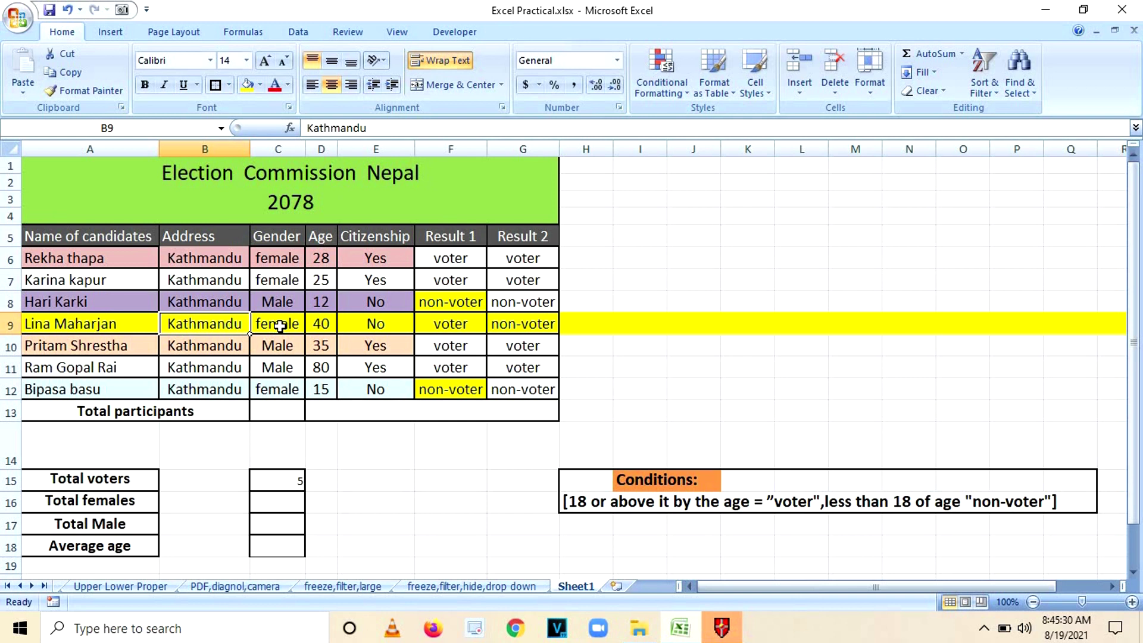
click(280, 326)
Compare row 9's age 40 and citizenship No against F9's voter and G9's non-voter results.
click(320, 325)
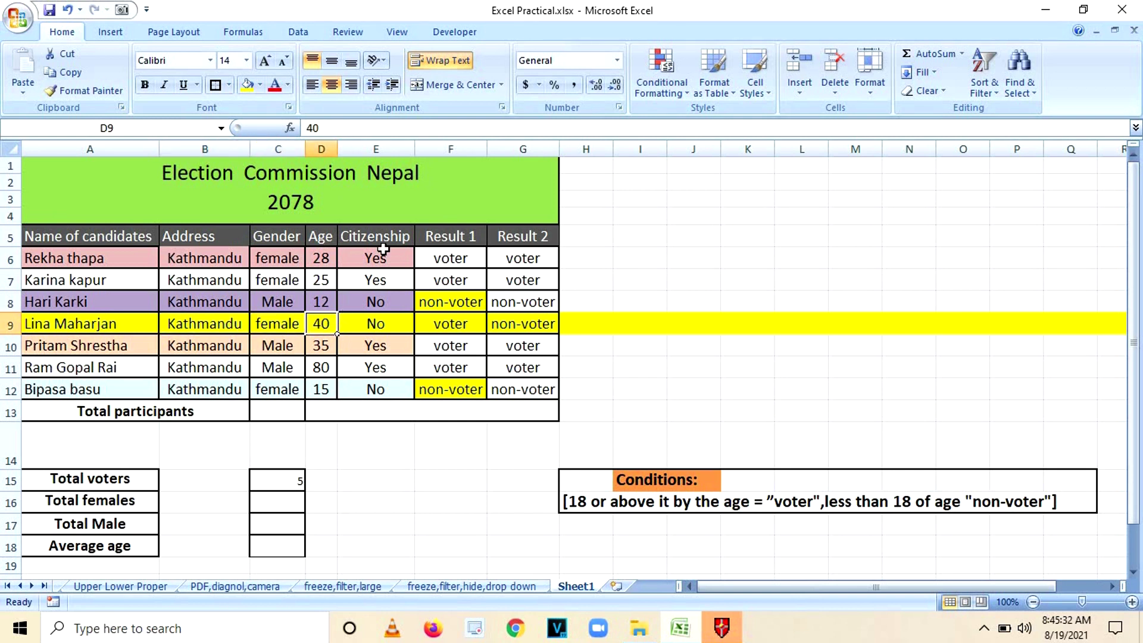
click(380, 325)
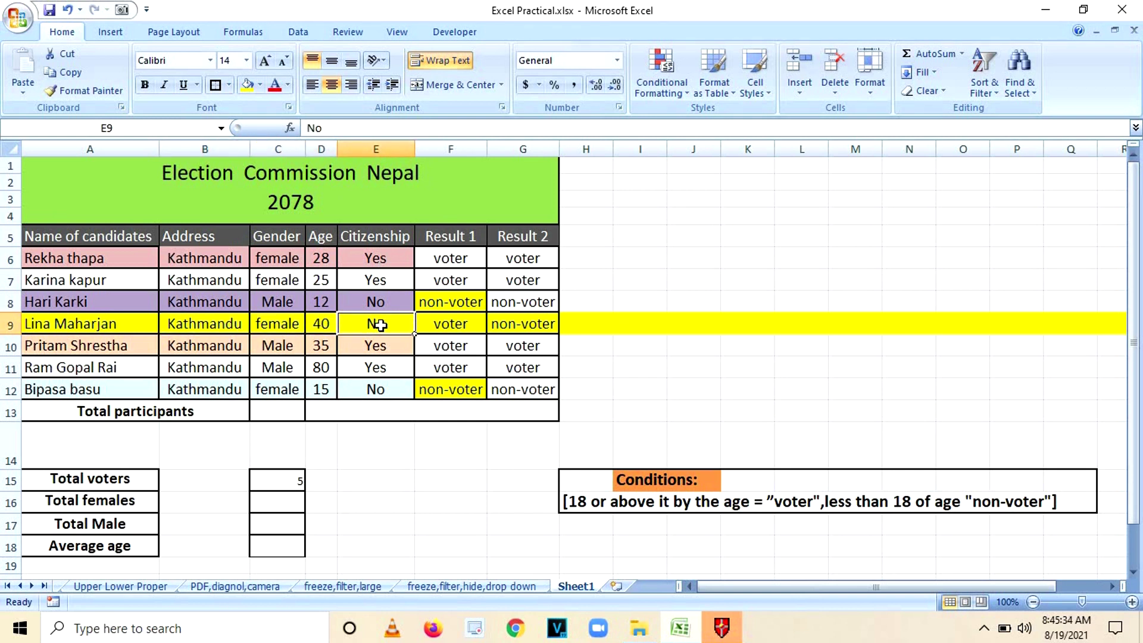
click(459, 322)
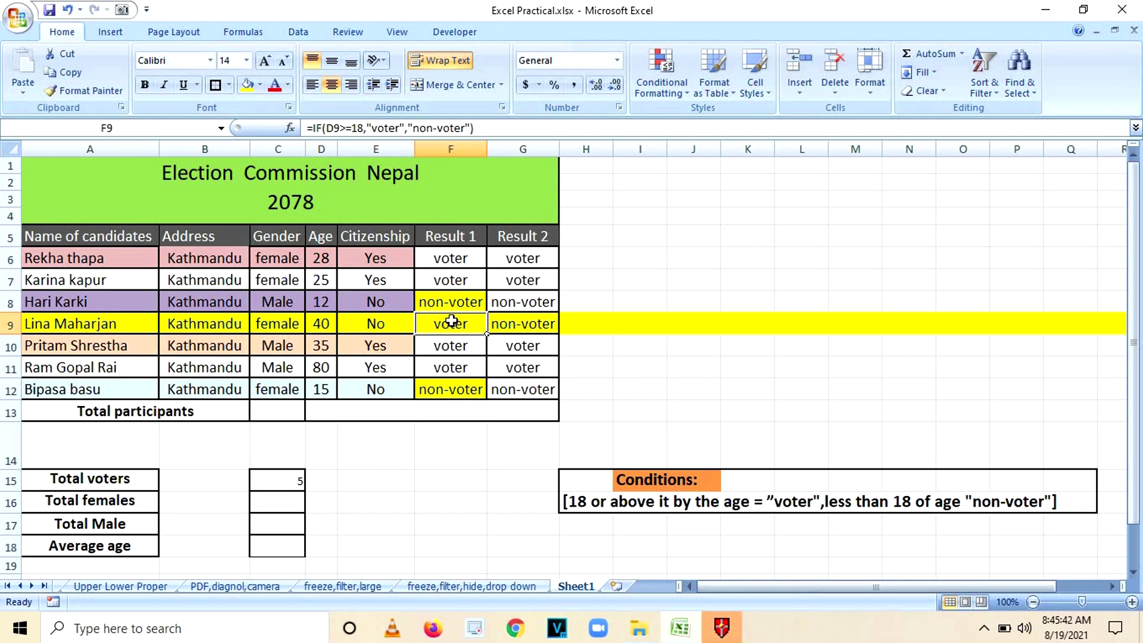
click(509, 318)
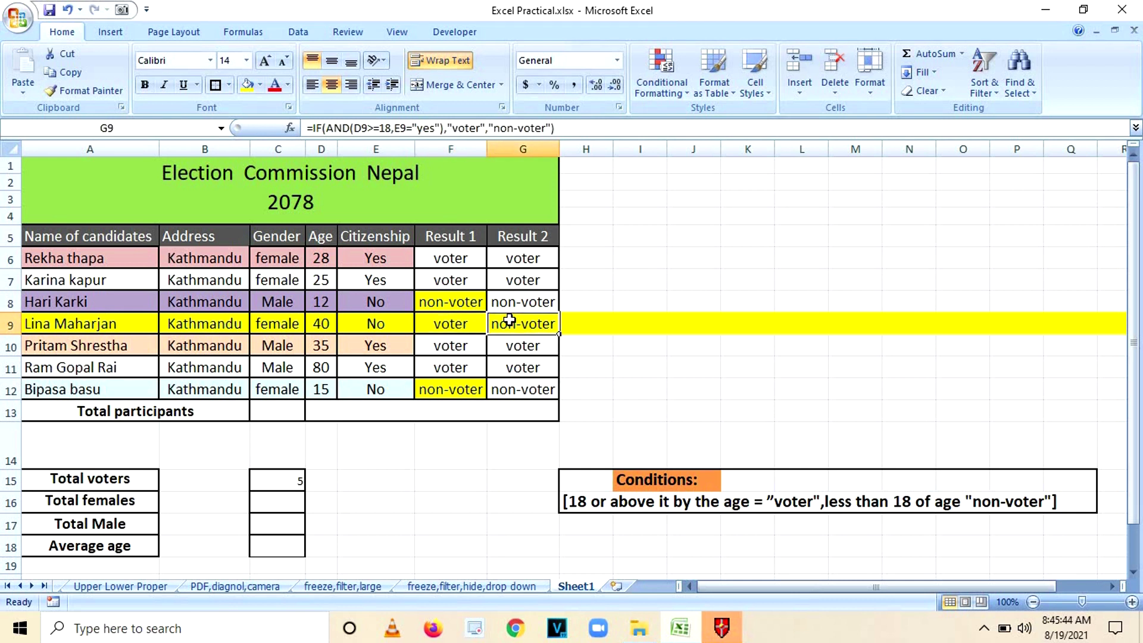
click(463, 323)
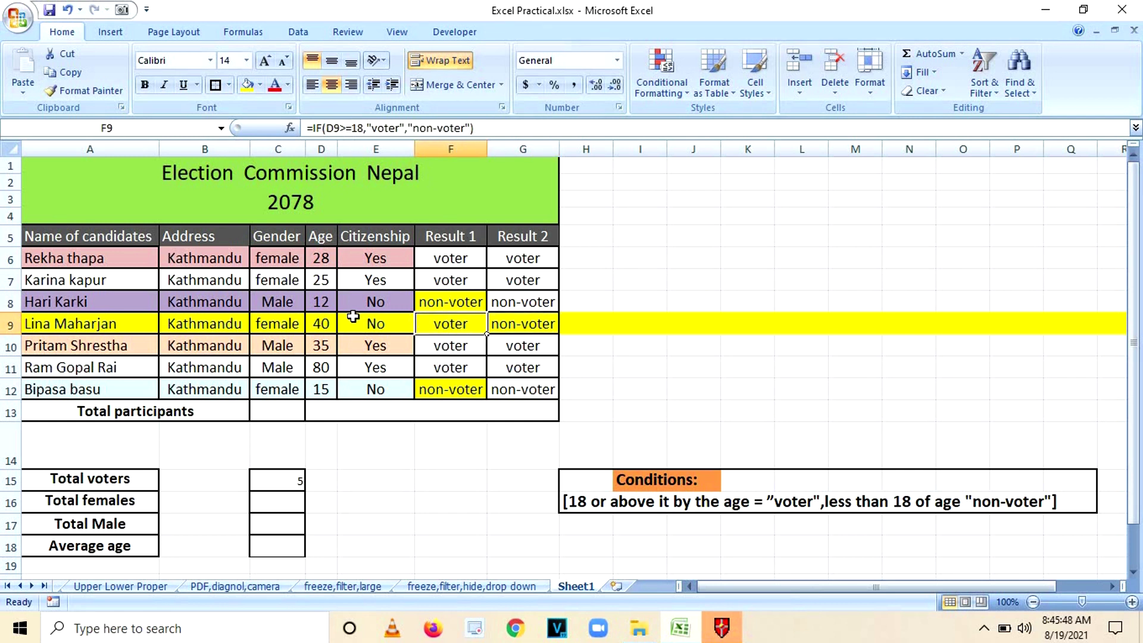
click(322, 390)
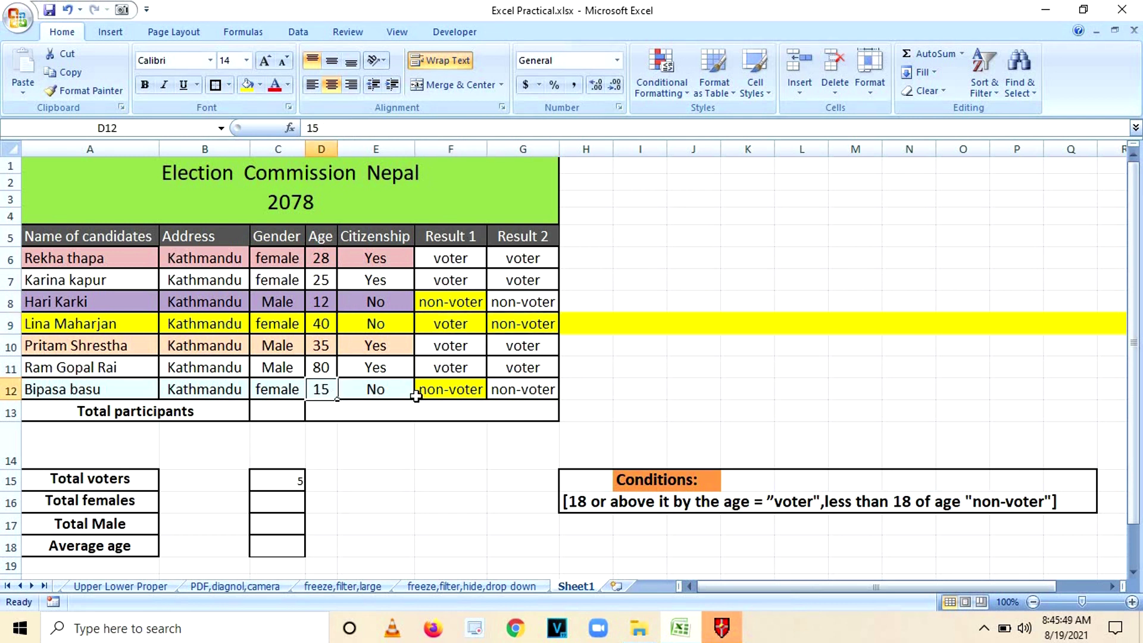
click(448, 390)
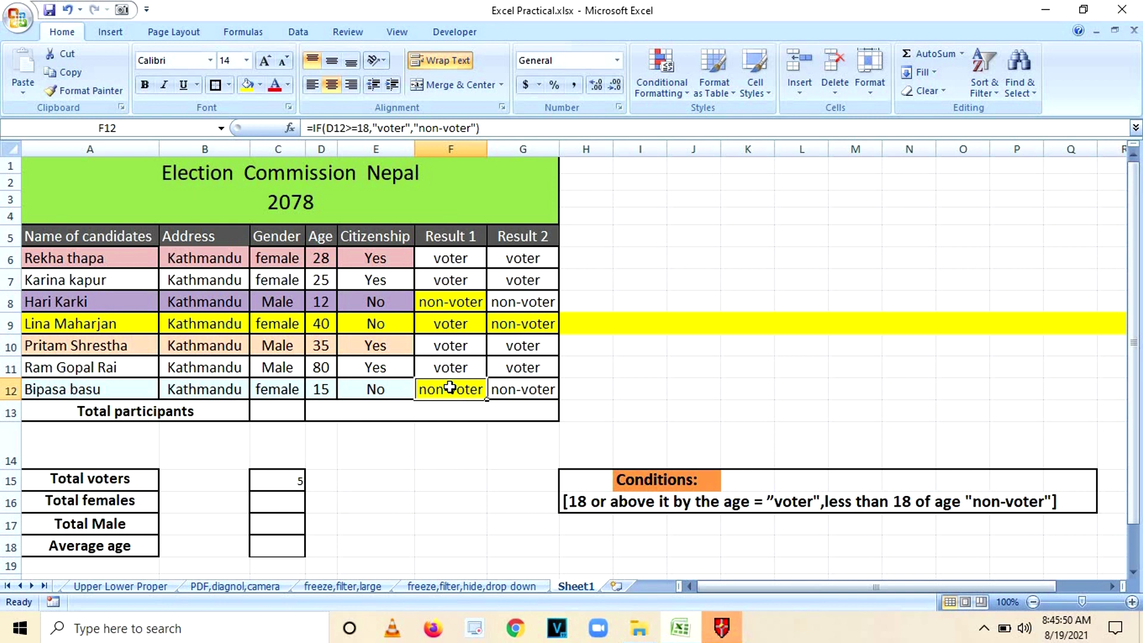
click(320, 323)
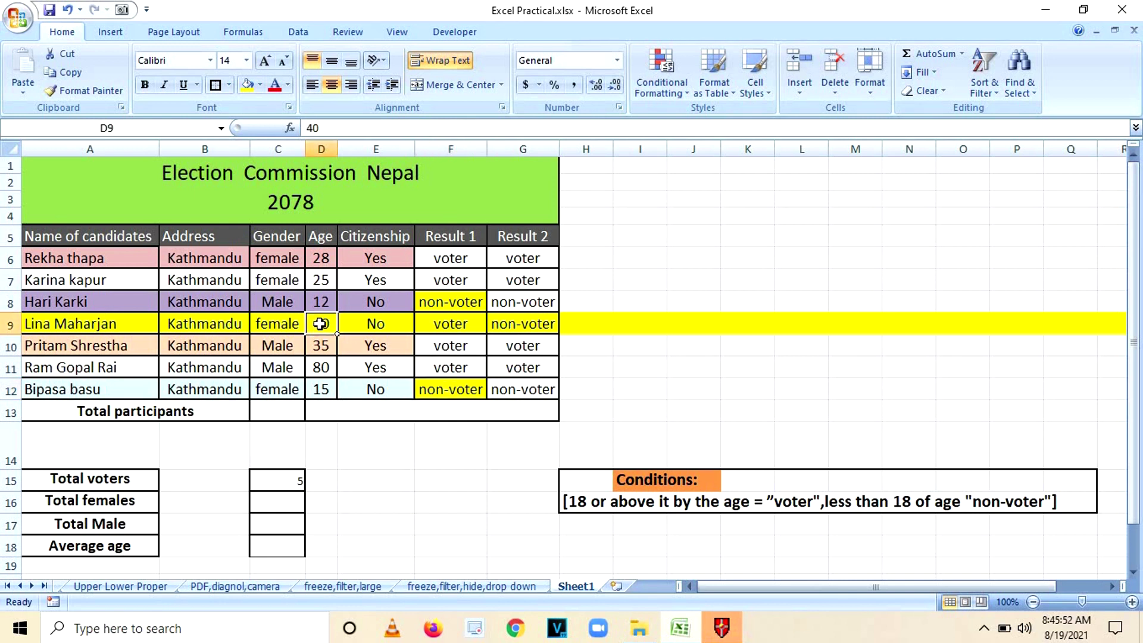
click(454, 323)
click(515, 324)
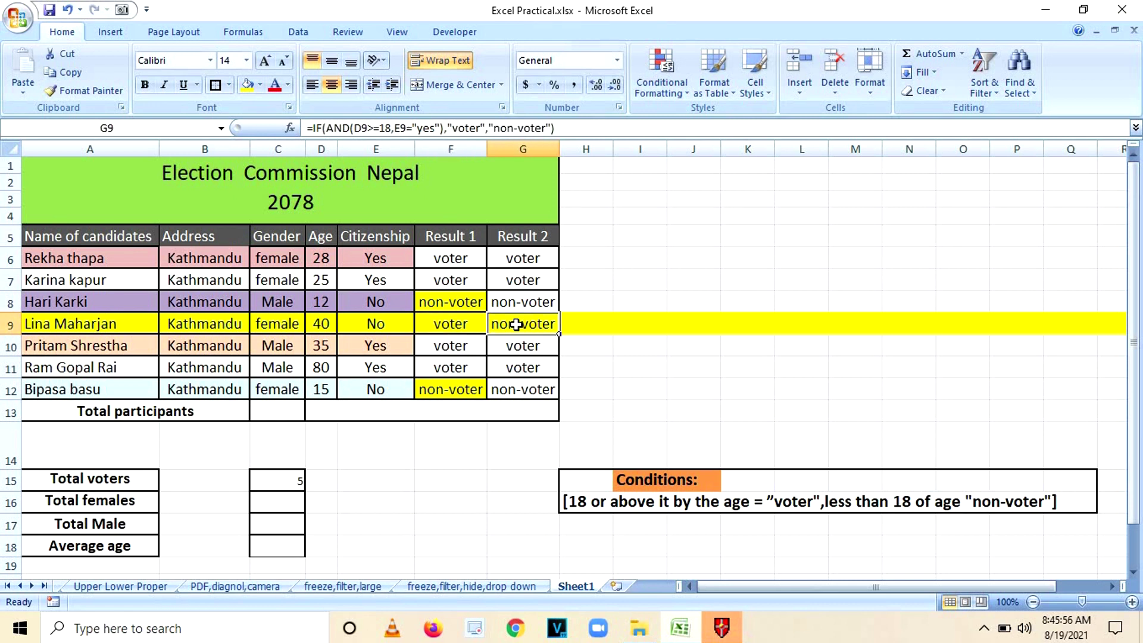
click(261, 84)
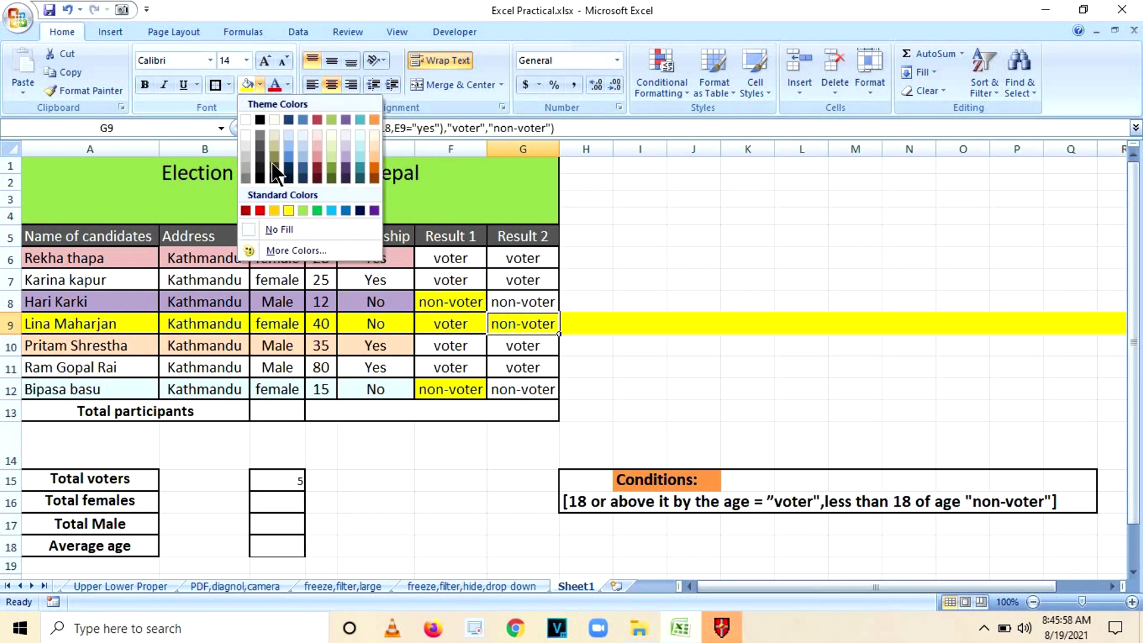
click(259, 210)
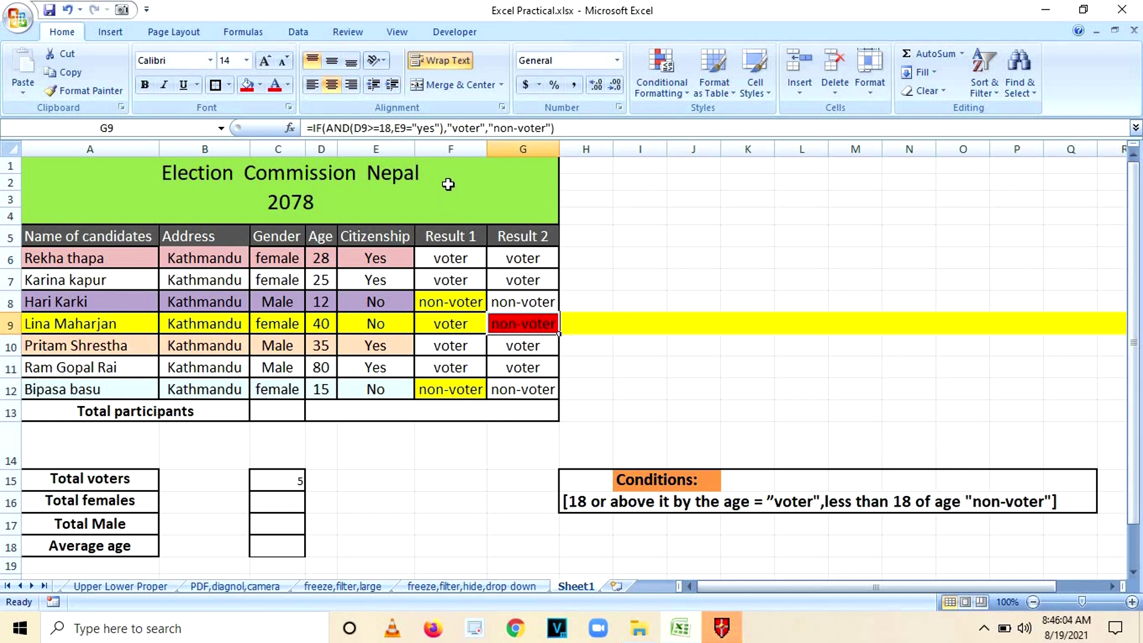
click(449, 147)
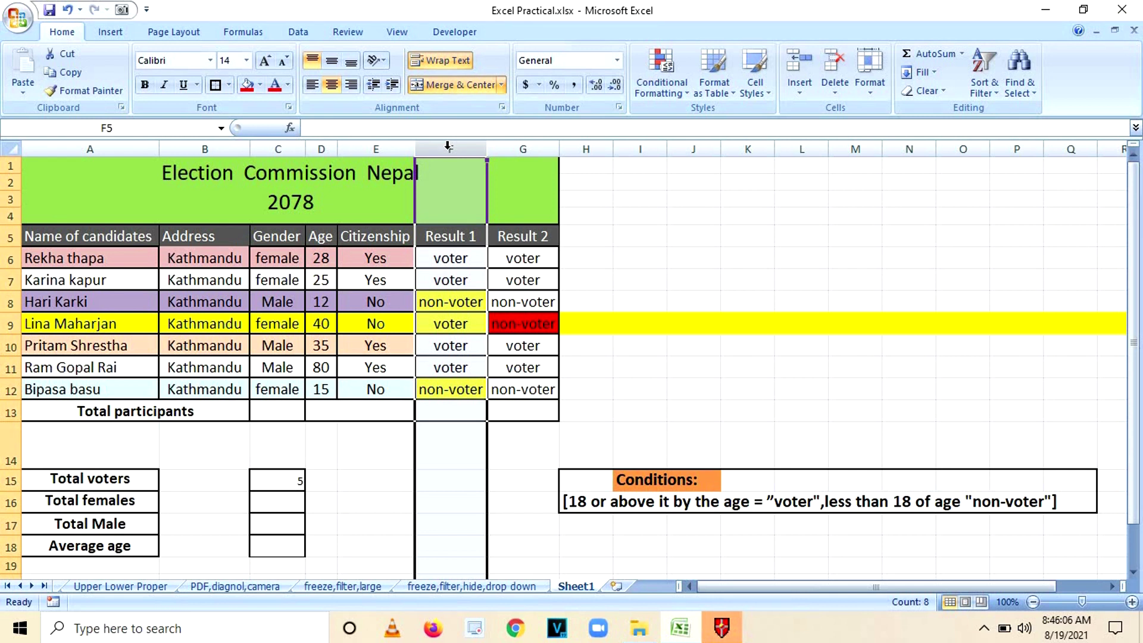
Change E9's citizenship to yes so G9 becomes voter, then clear the formula in C15.
click(533, 148)
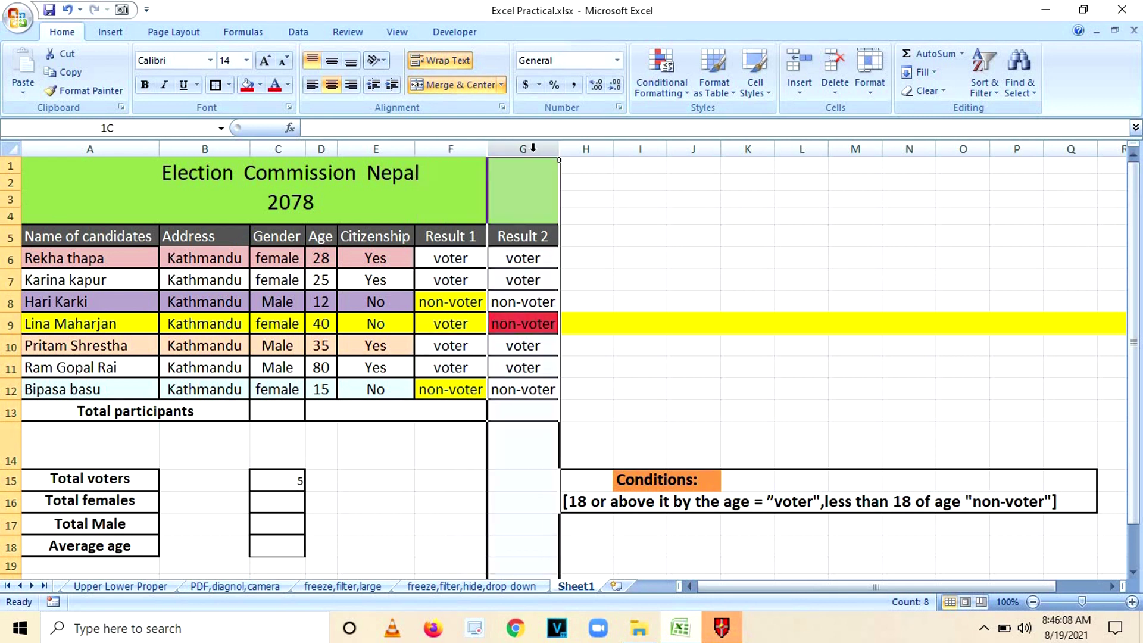
click(694, 258)
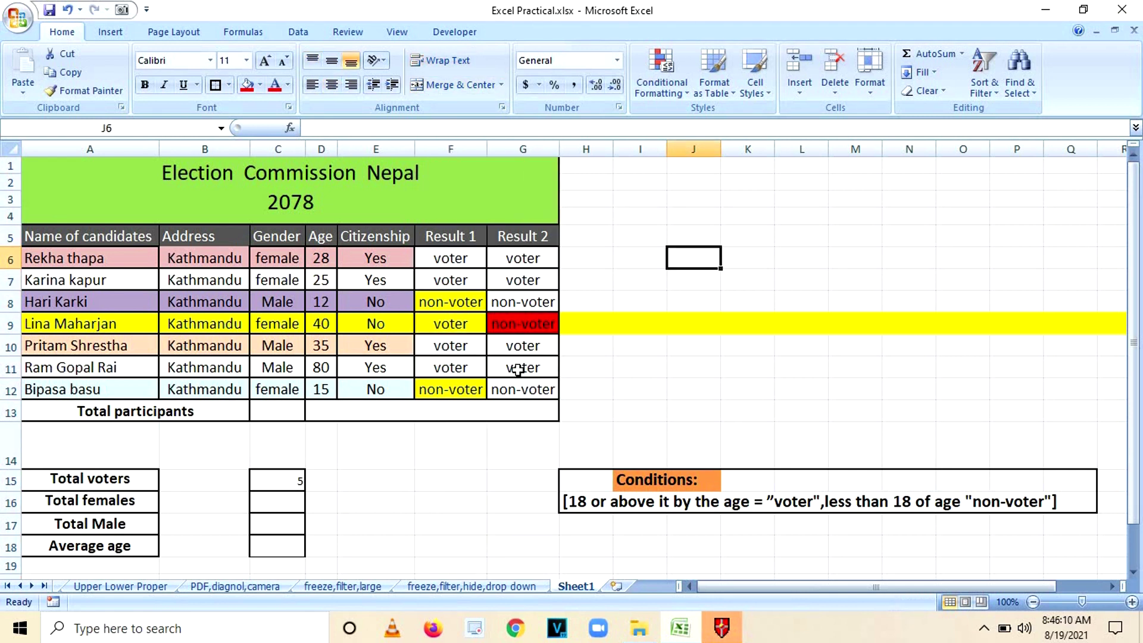
click(528, 324)
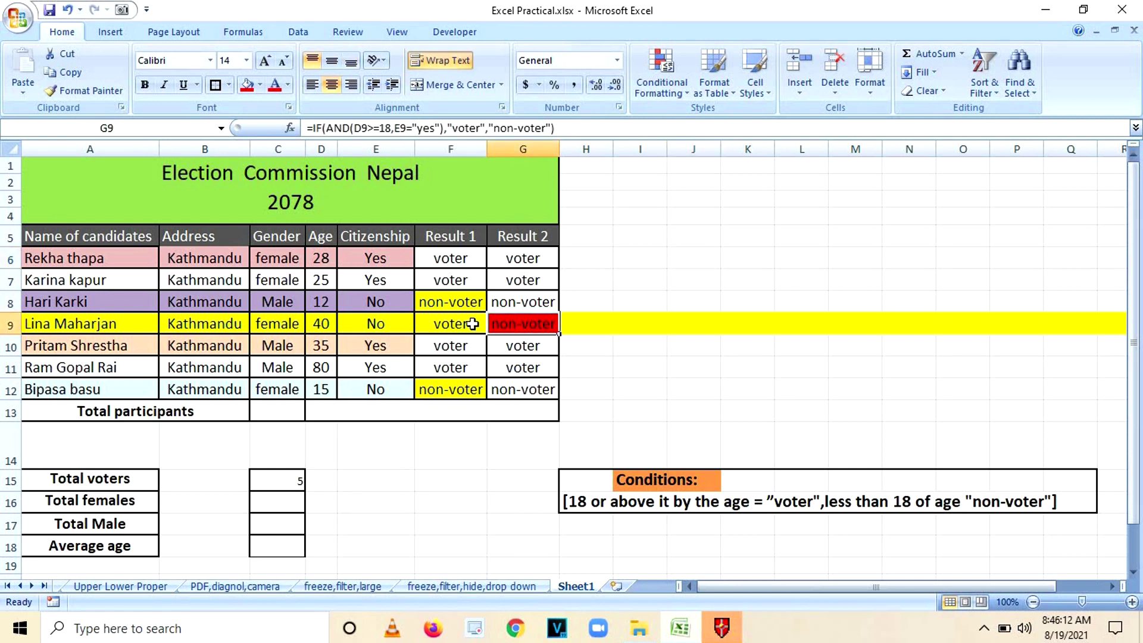
click(384, 323)
text(yes)
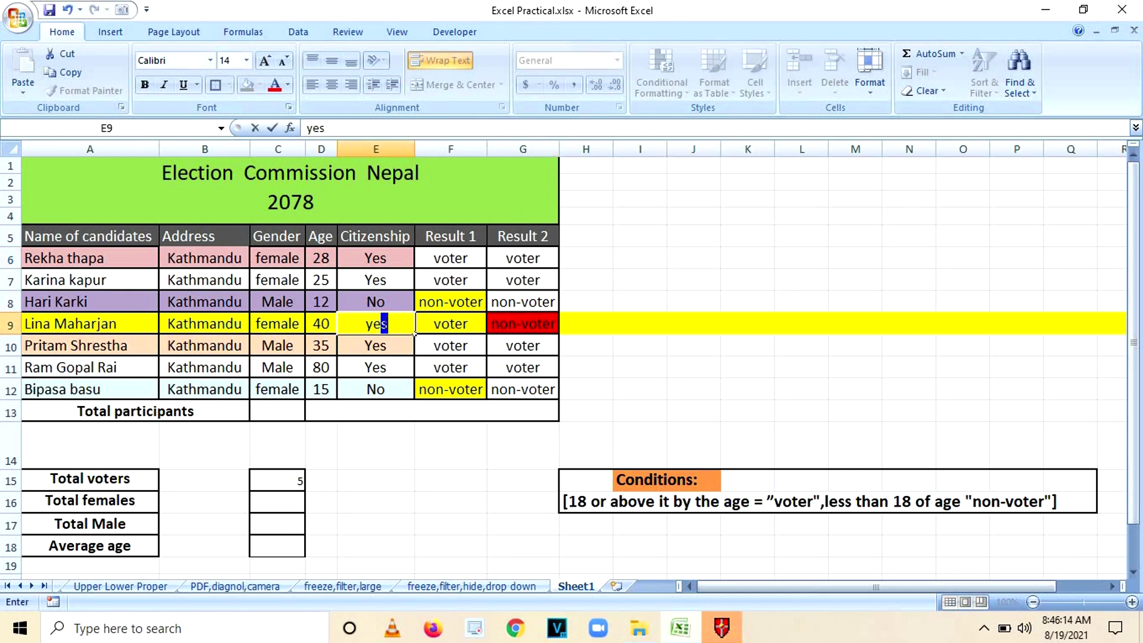
key(Return)
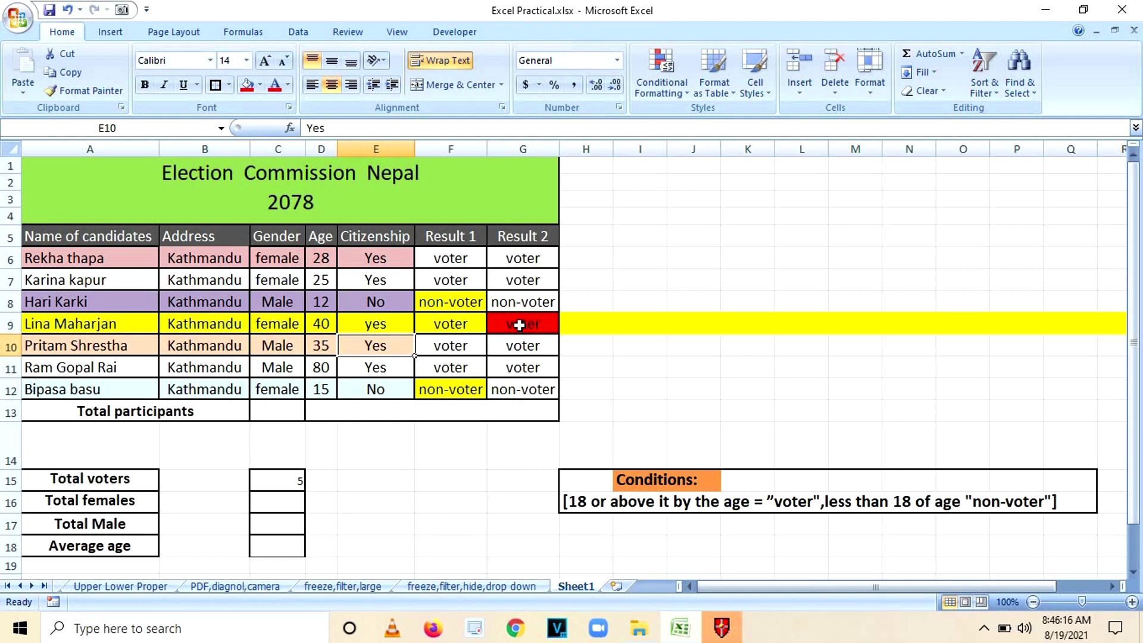
click(519, 326)
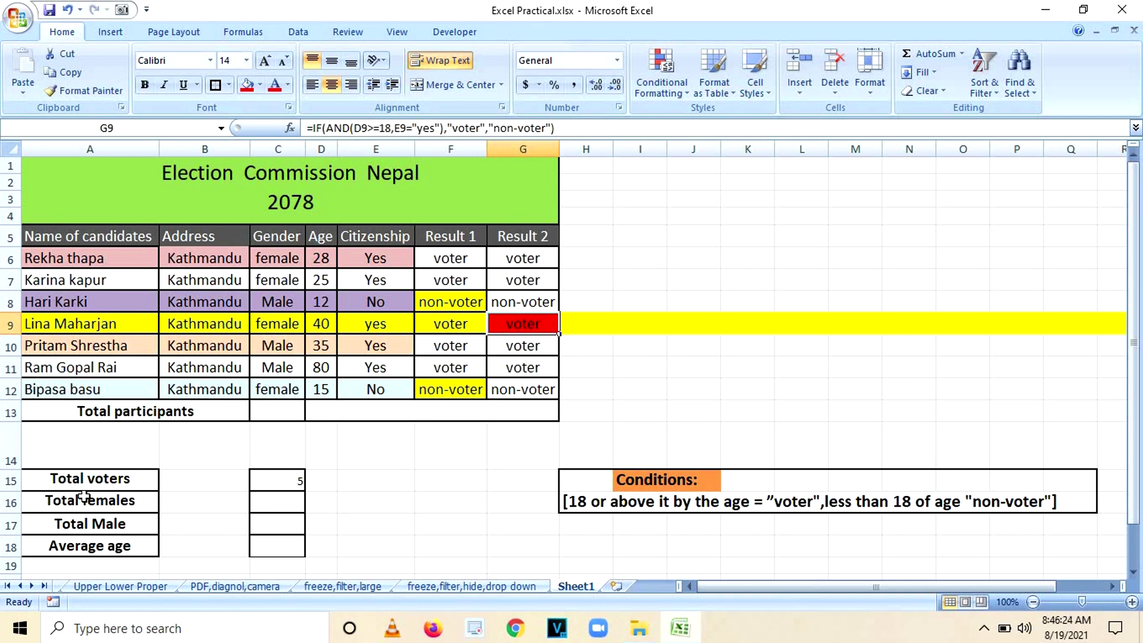
click(280, 480)
key(Delete)
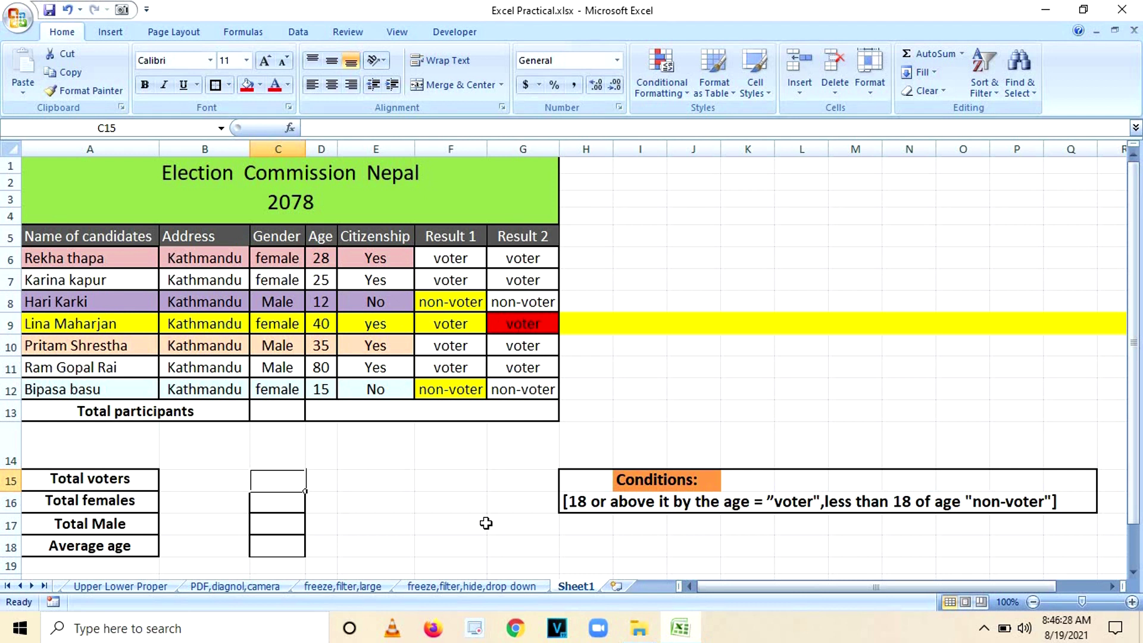
Enter =COUNTIF(F6:F12,"voter") in C15, working past the entry errors, so it shows 5.
text(=count()
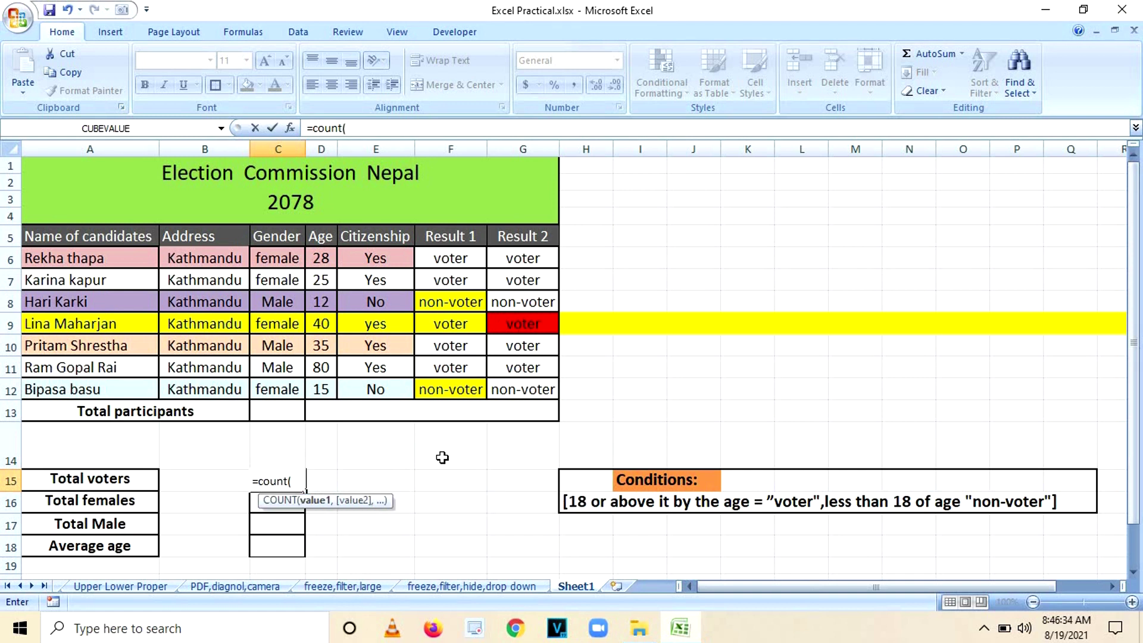
click(289, 483)
text(if)
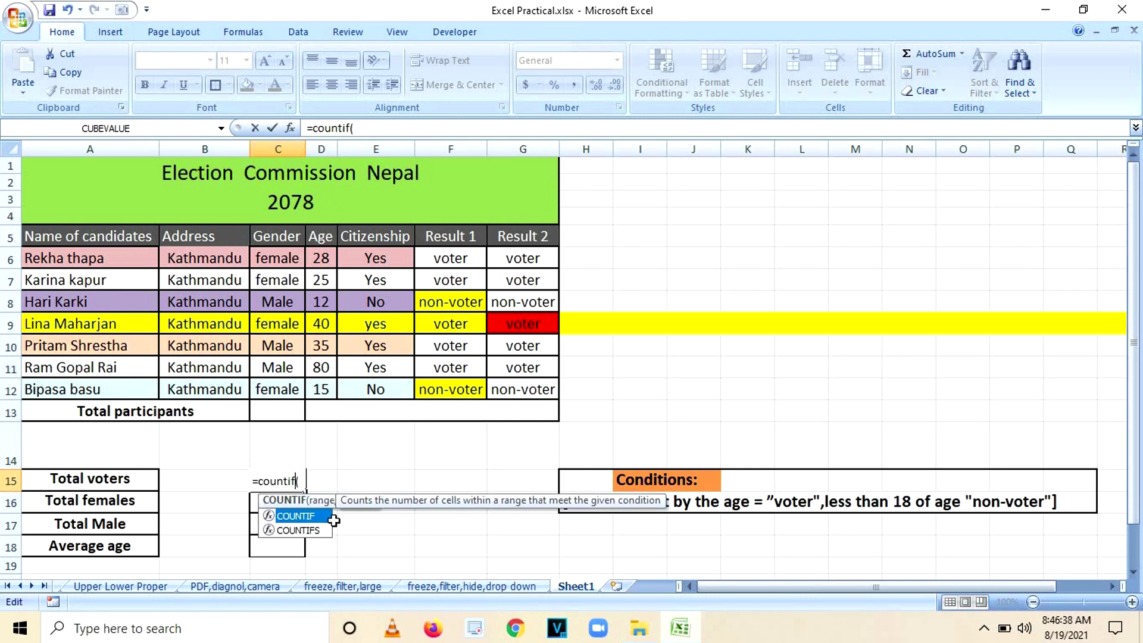
click(298, 476)
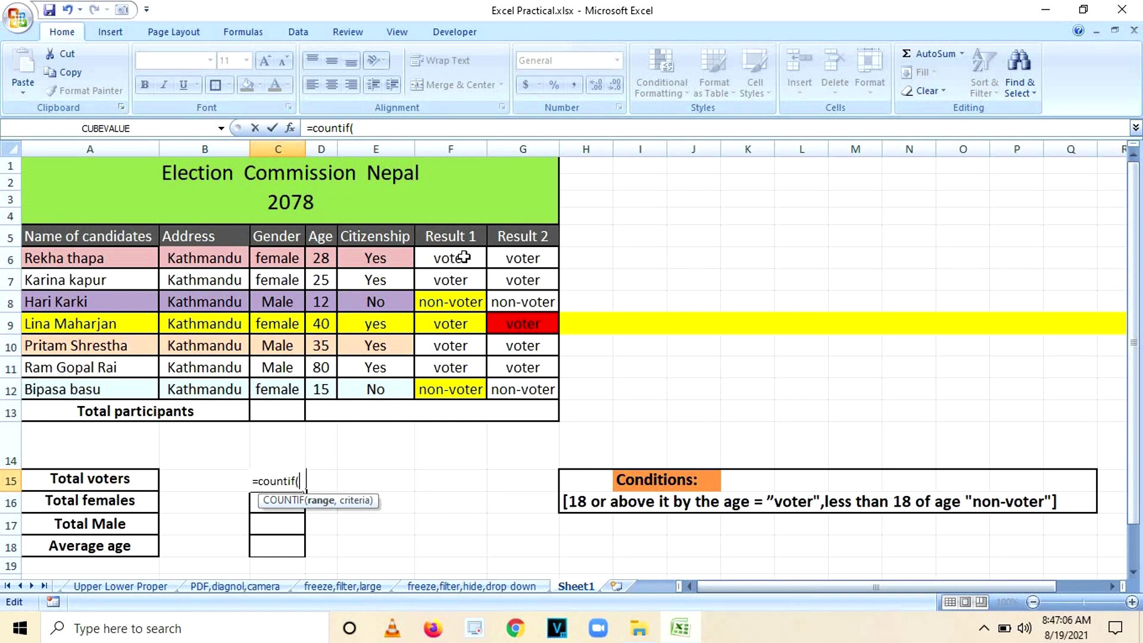
drag(464, 258, 453, 384)
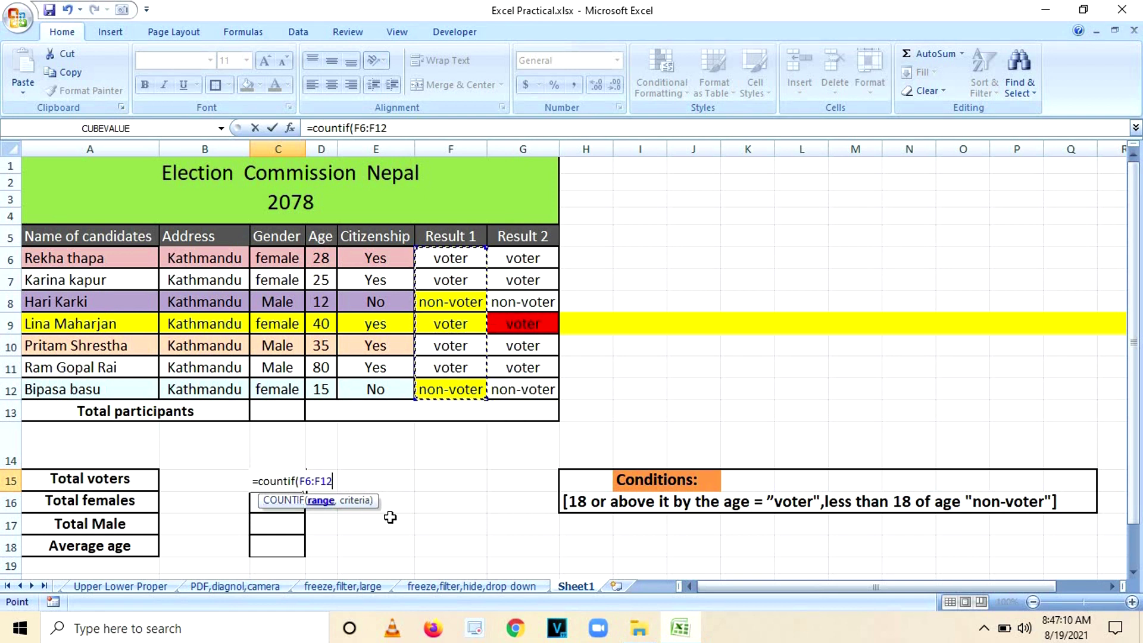
text())
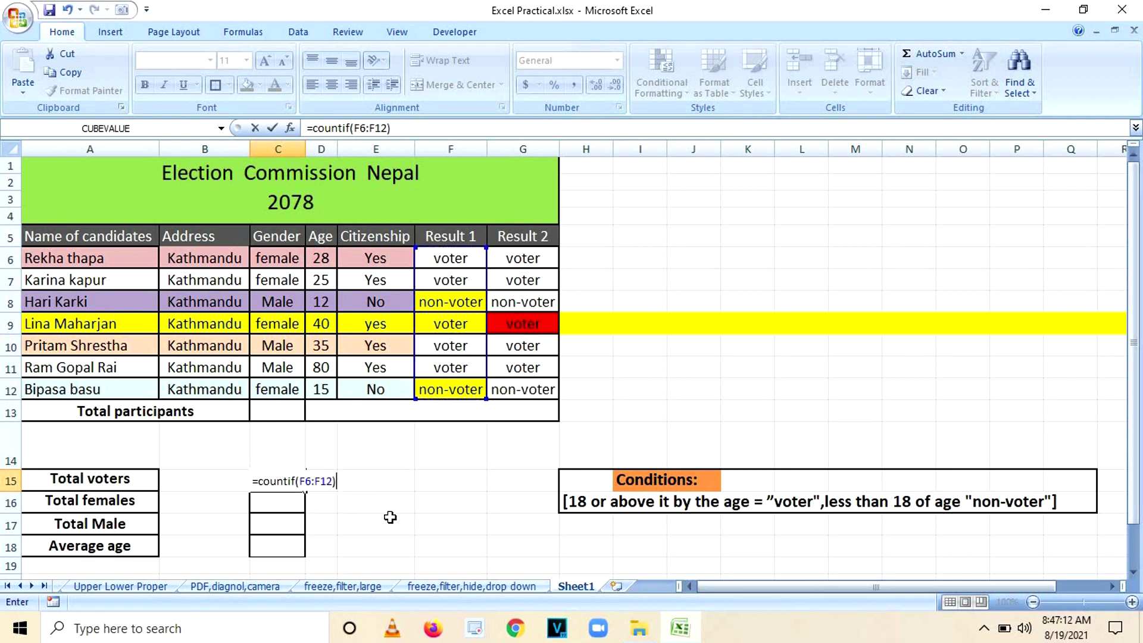
key(Return)
key(Return)
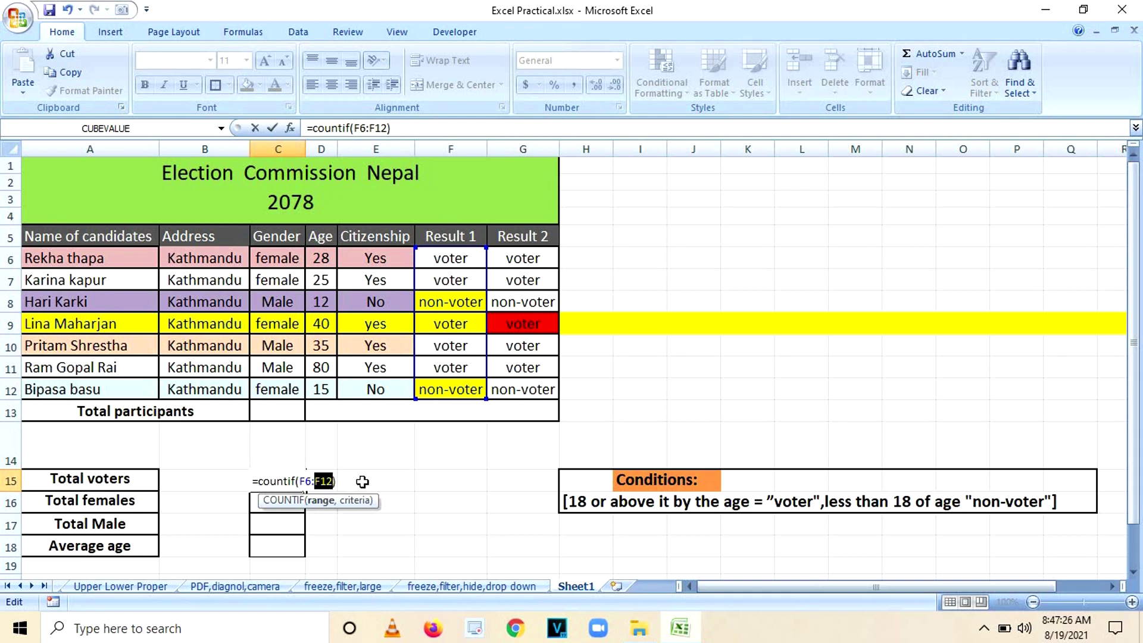
key(Return)
key(Return)
click(331, 474)
text(,)
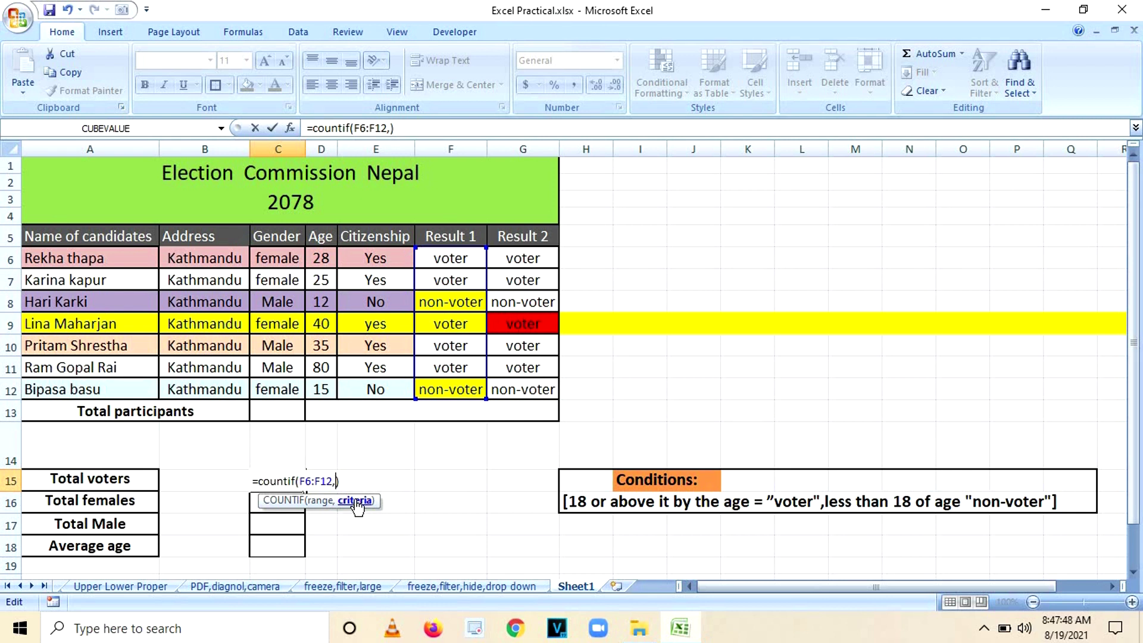
text("voter)
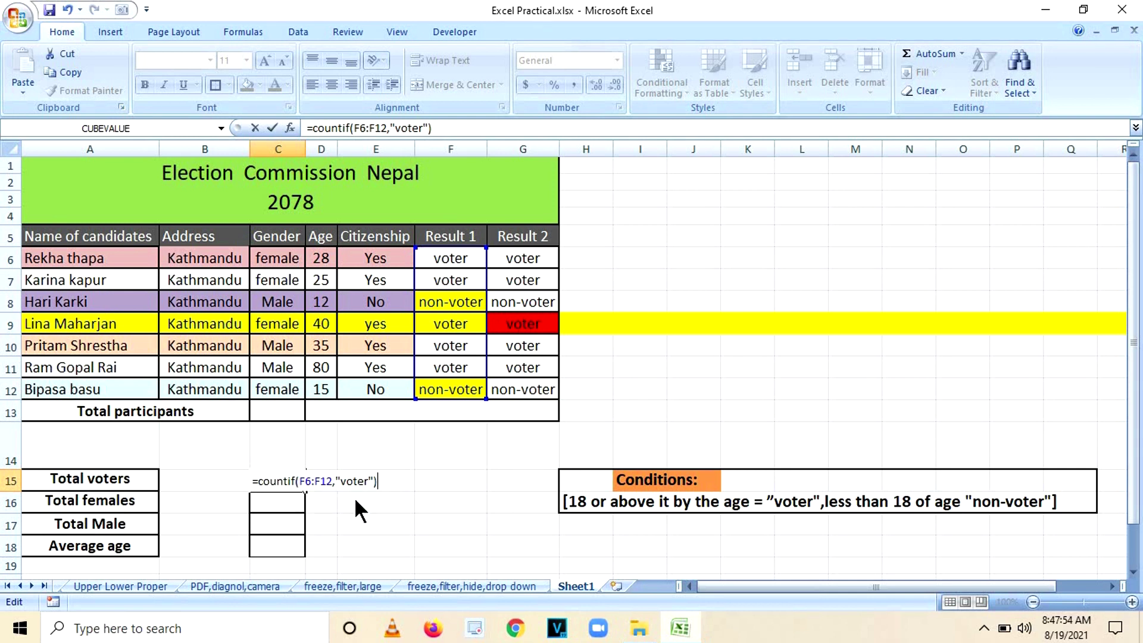
key(ctrl+Return)
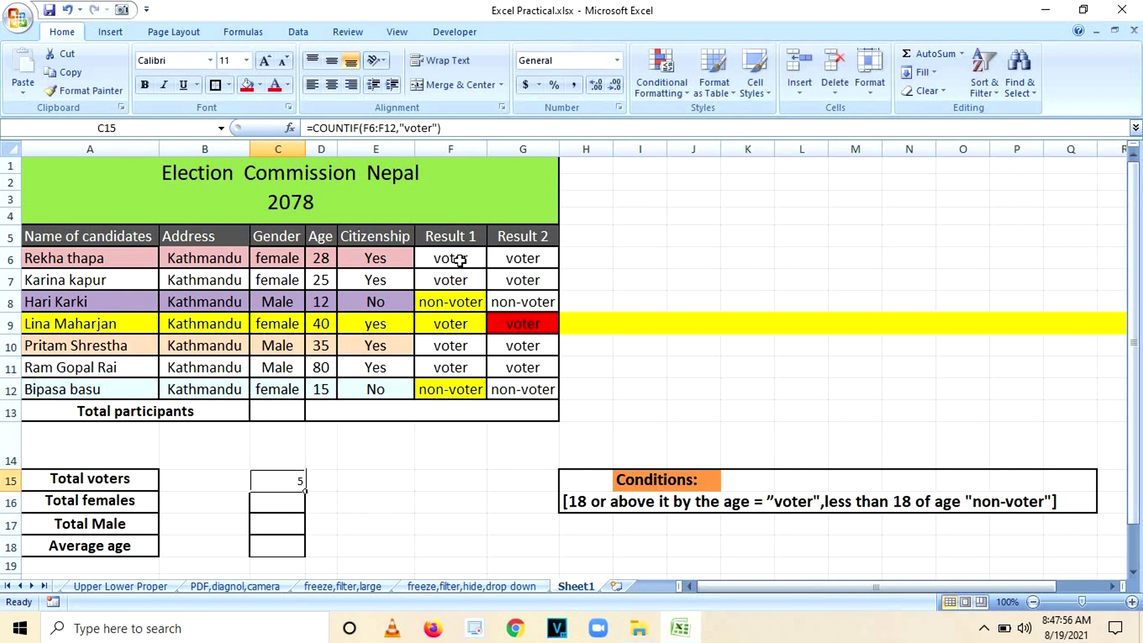
Review the Result 1 formulas from F6 to F11, then return to C15.
click(455, 260)
click(452, 280)
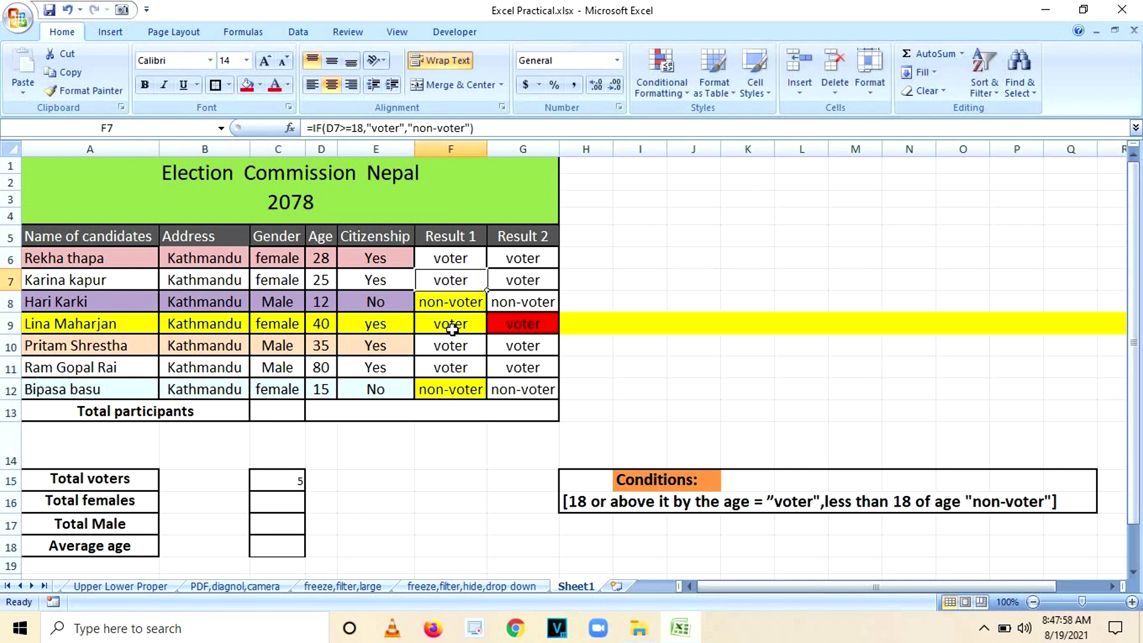
click(452, 325)
click(449, 348)
click(445, 369)
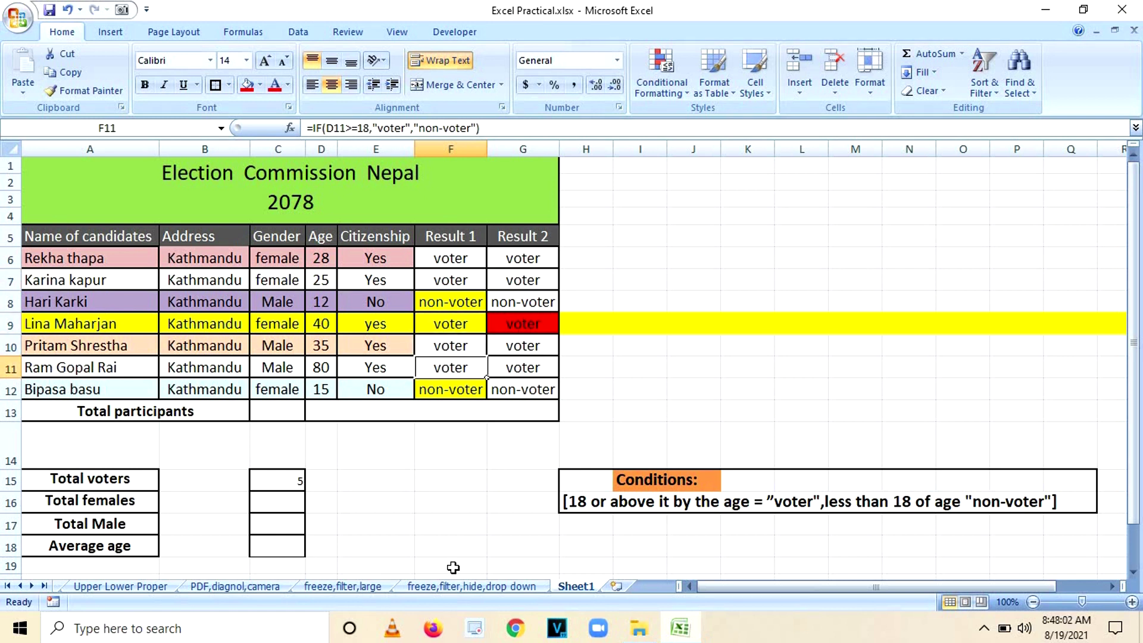
click(291, 482)
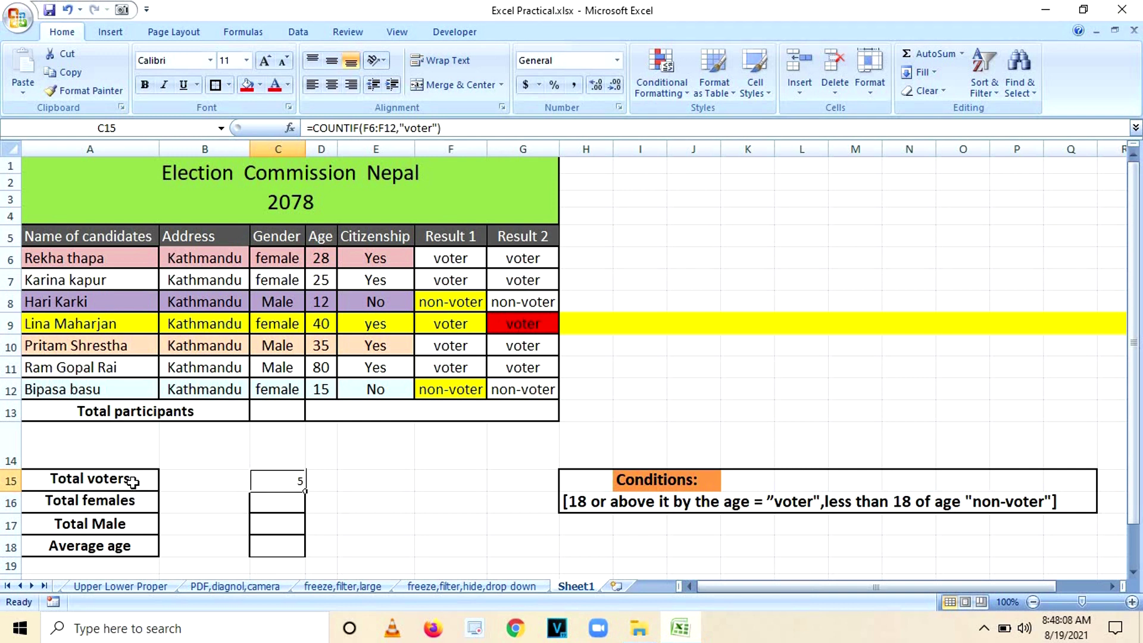
Insert a blank row 16 between Total voters and Total females.
right_click(12, 504)
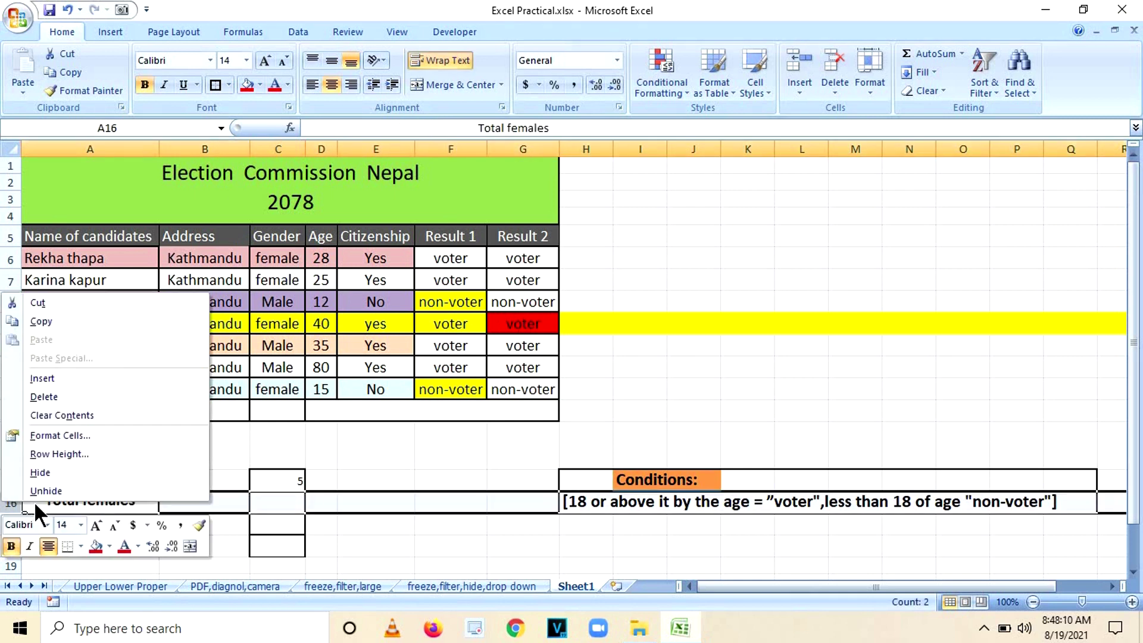
click(332, 499)
click(321, 503)
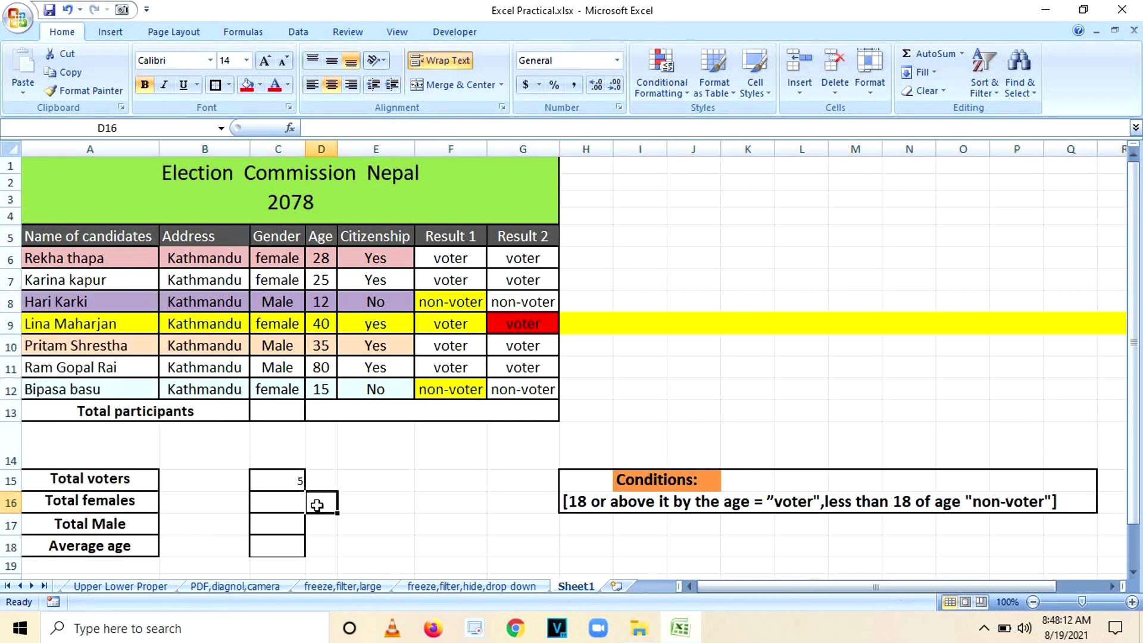
right_click(11, 504)
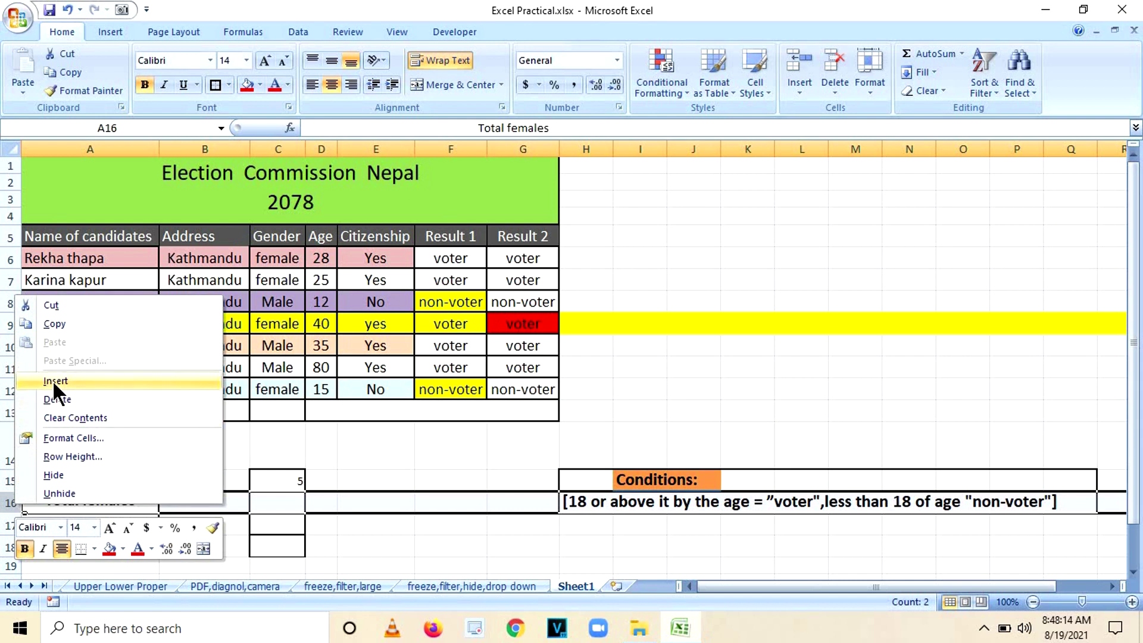
click(53, 381)
Label the new row 'Non-voter' in A16.
click(128, 480)
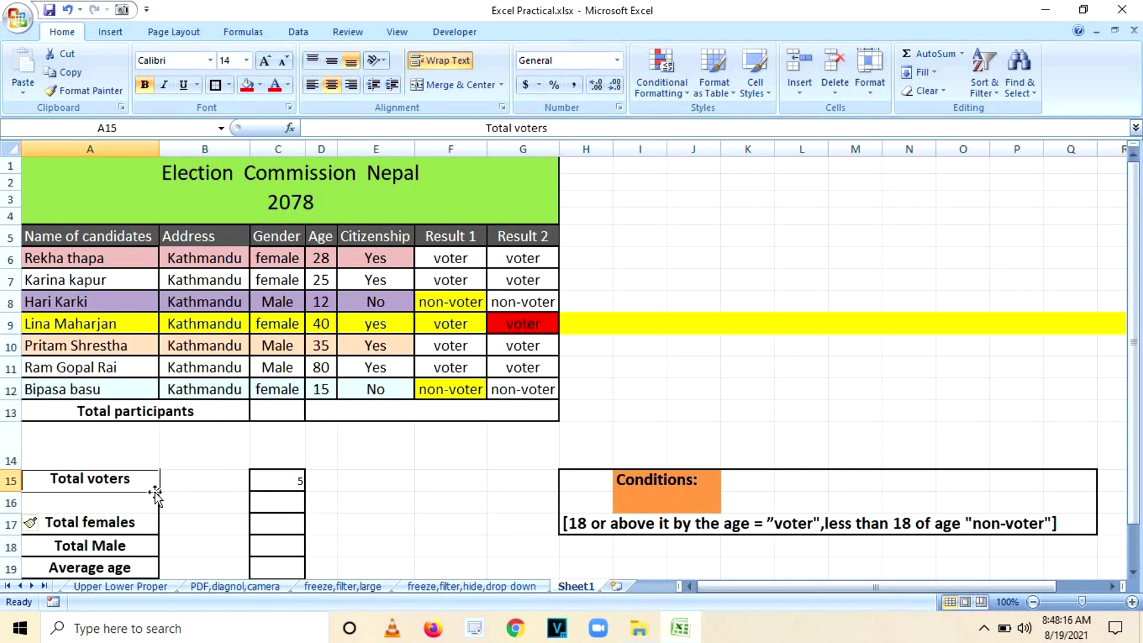
click(145, 500)
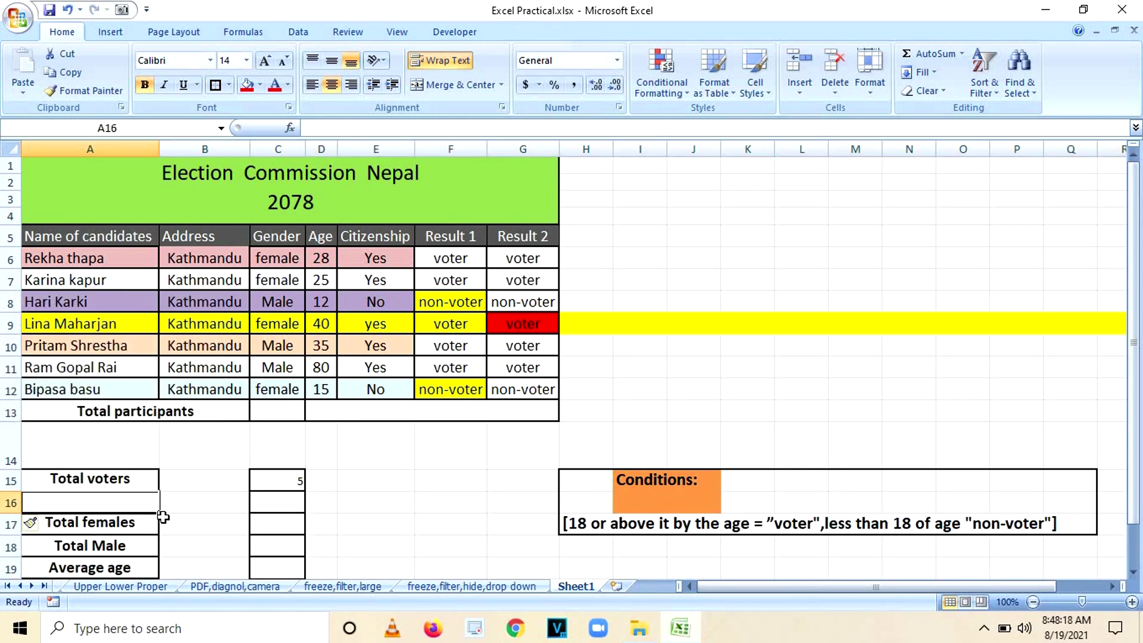
text(Non-voter)
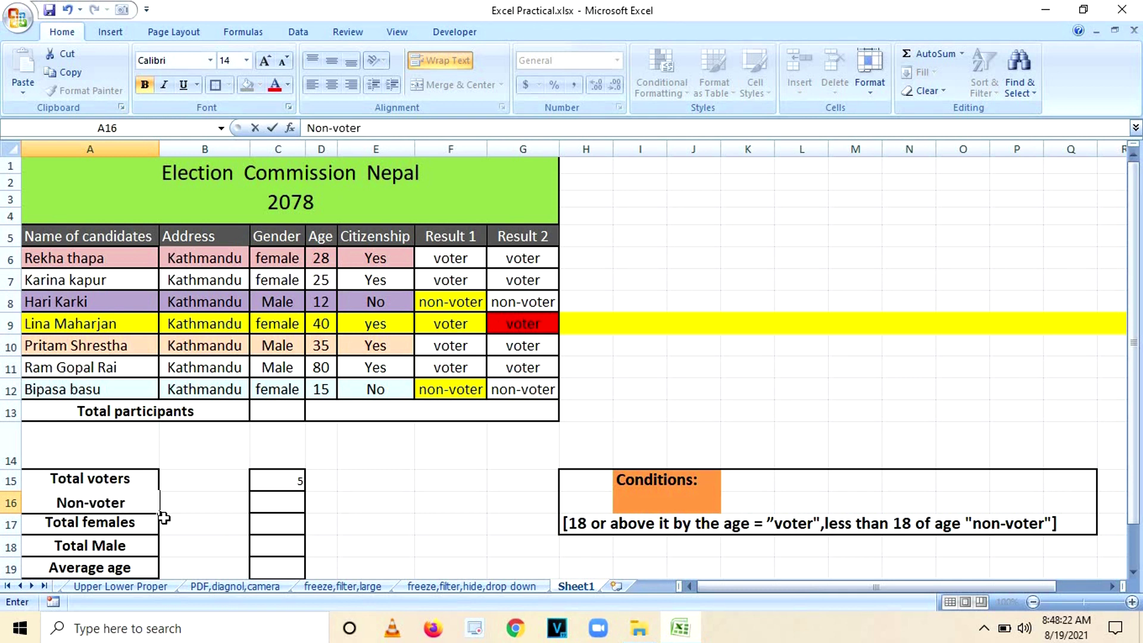
click(381, 506)
click(286, 482)
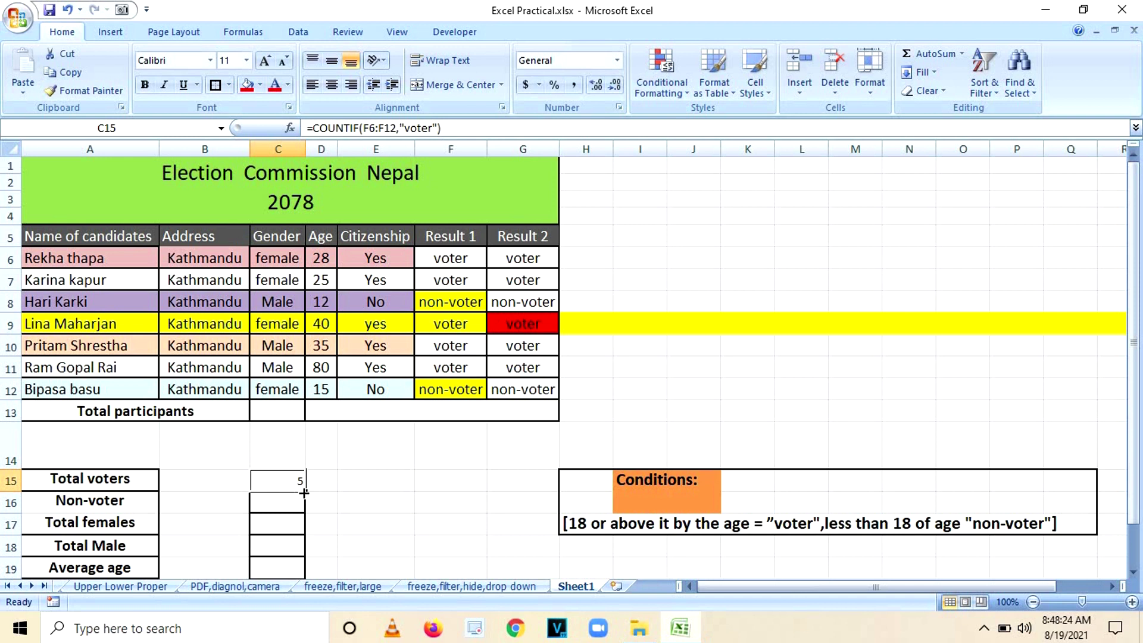
Copy the voter count into C16 and change its COUNTIF criterion to "non-voter", giving 2.
drag(304, 493, 305, 509)
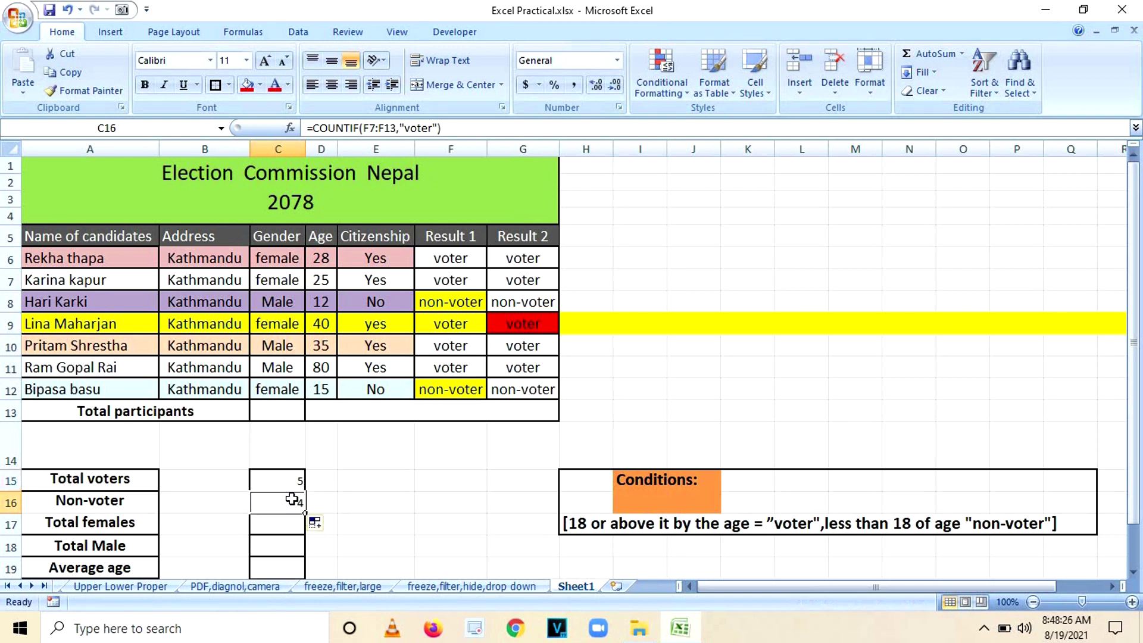
click(403, 128)
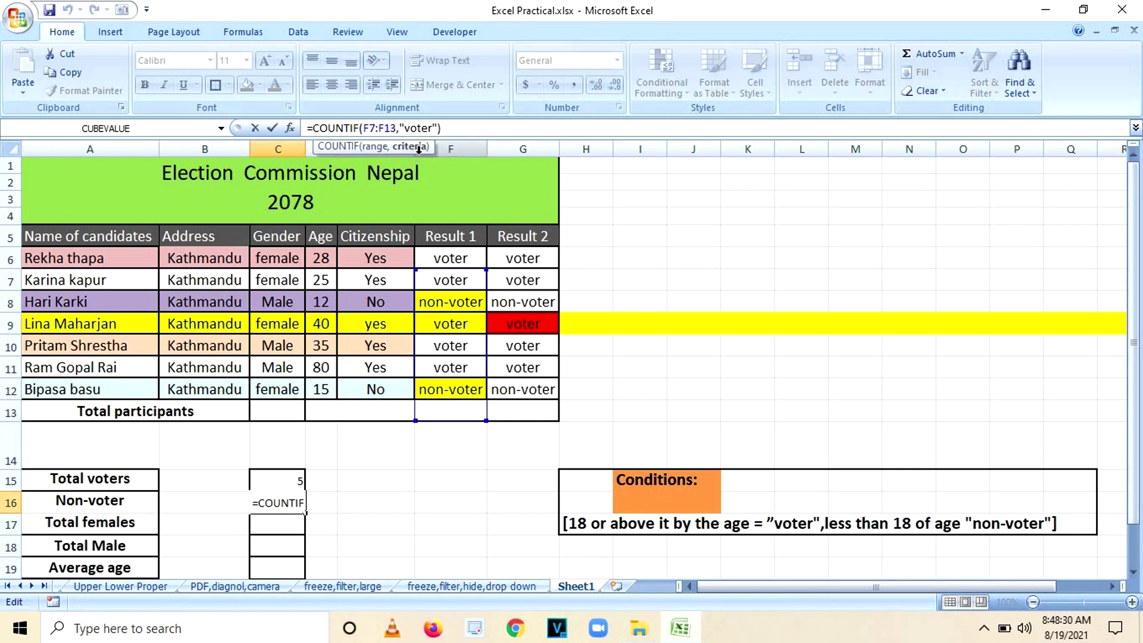
key(Right)
text(non)
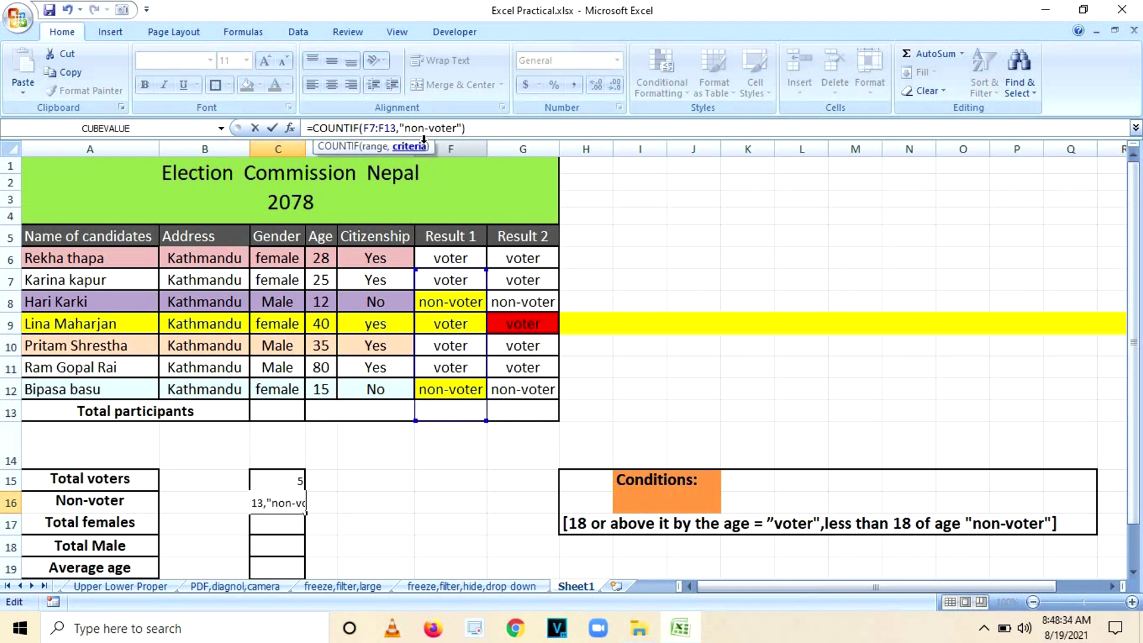
key(Return)
Review the voter and non-voter count formulas against the Result 1 formulas.
click(278, 499)
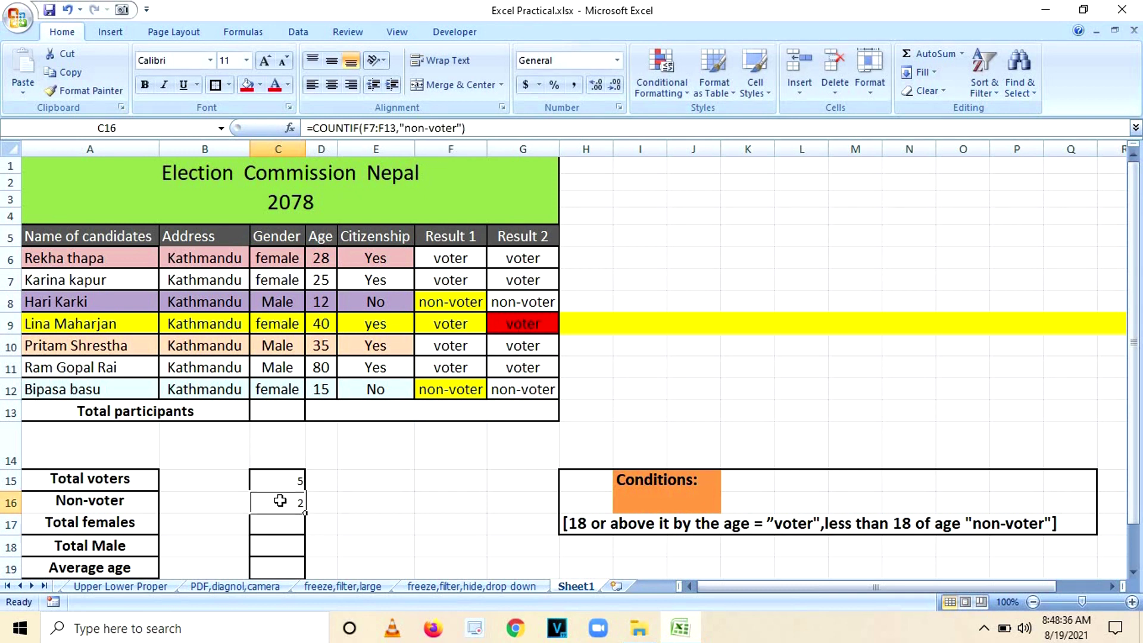
click(283, 482)
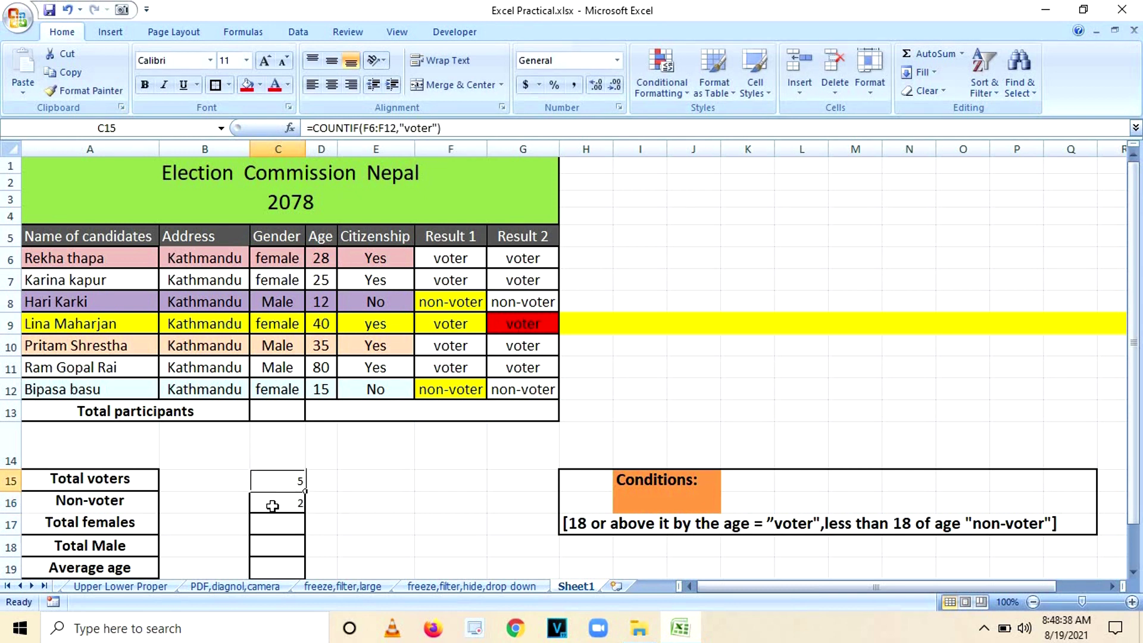
click(285, 507)
click(455, 300)
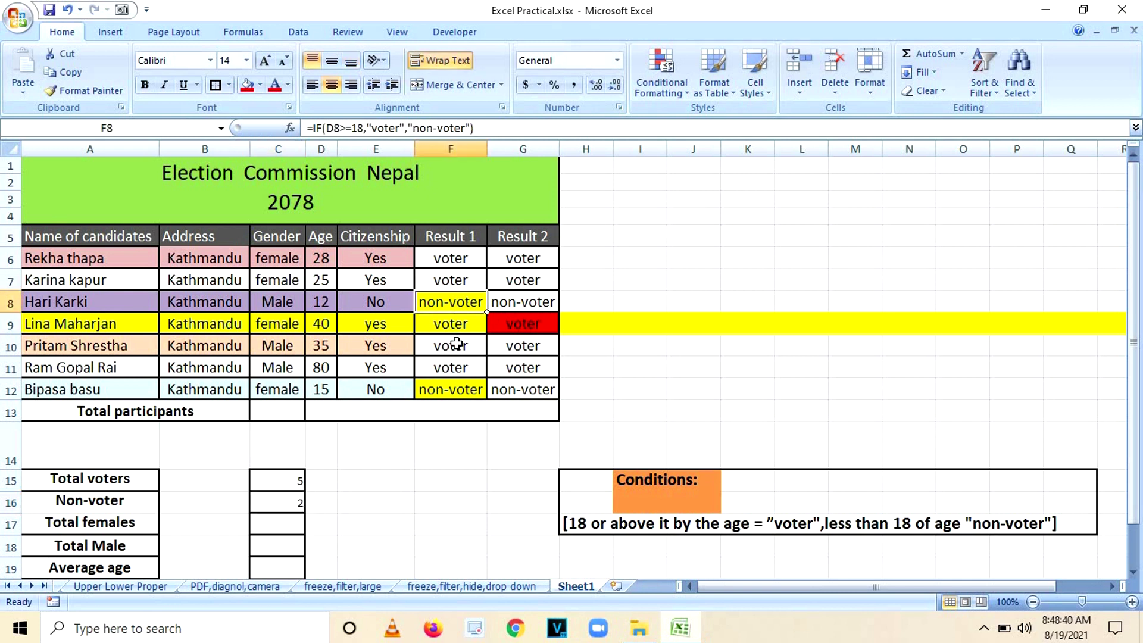
click(446, 386)
click(457, 310)
click(460, 390)
click(111, 506)
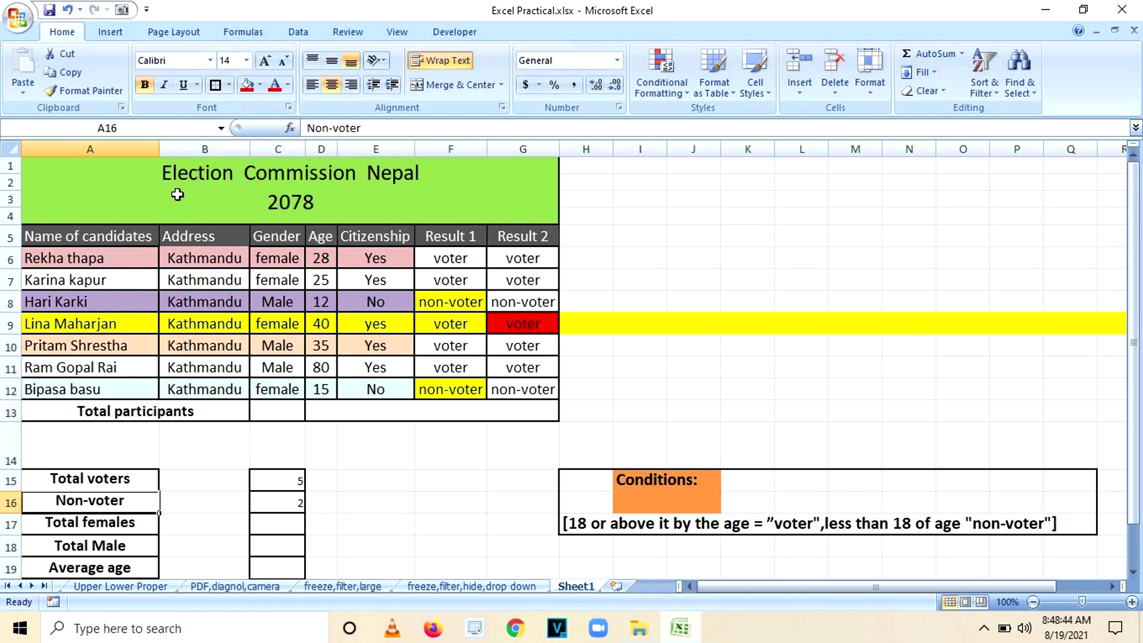
Start a COUNTIF in C17 using the Gender range C6:C12.
click(371, 455)
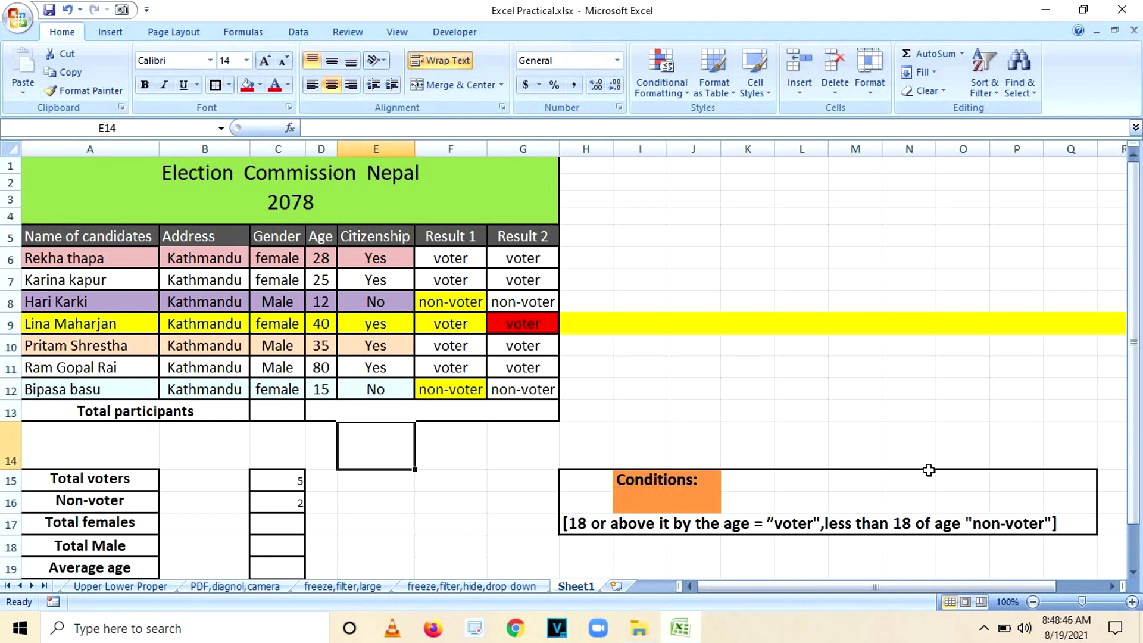
click(1134, 571)
click(1134, 573)
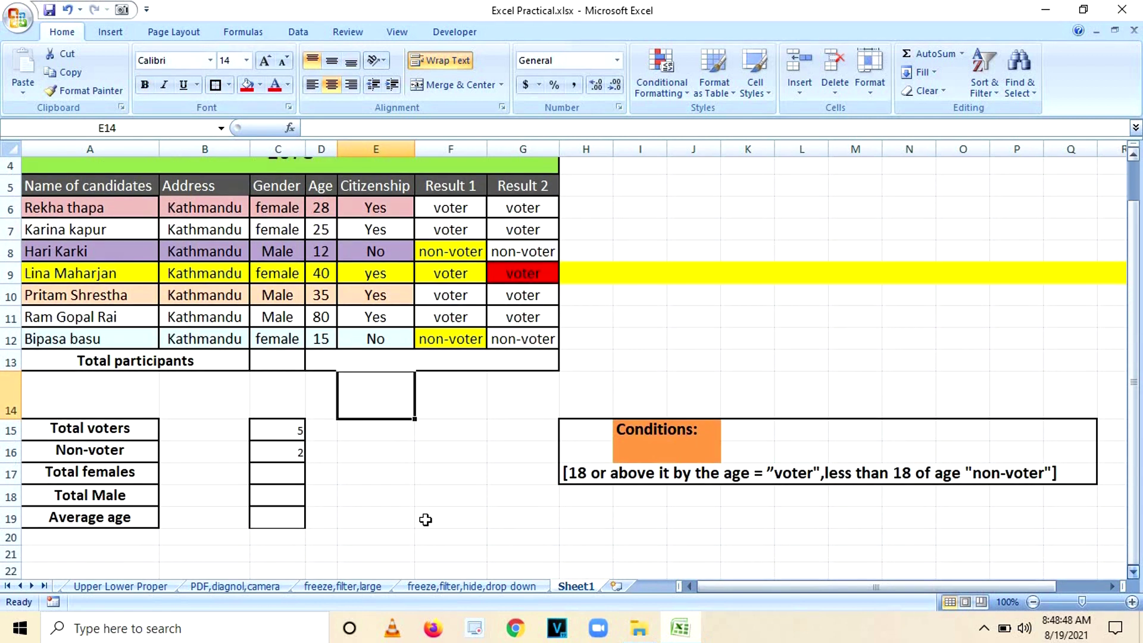
click(283, 471)
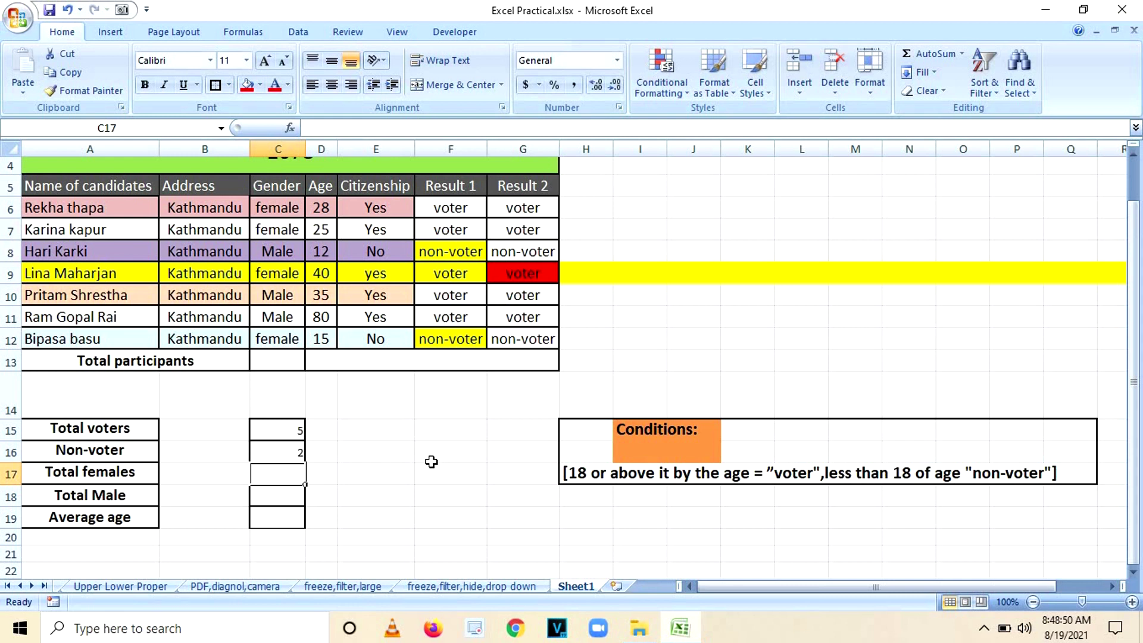
text(=)
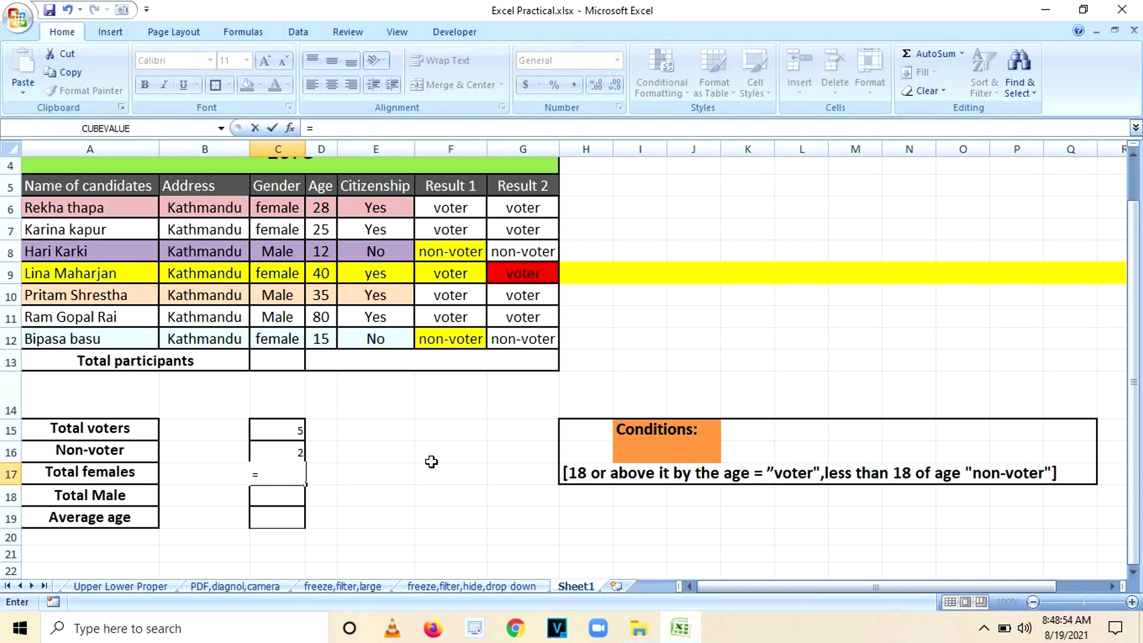
text(countif)
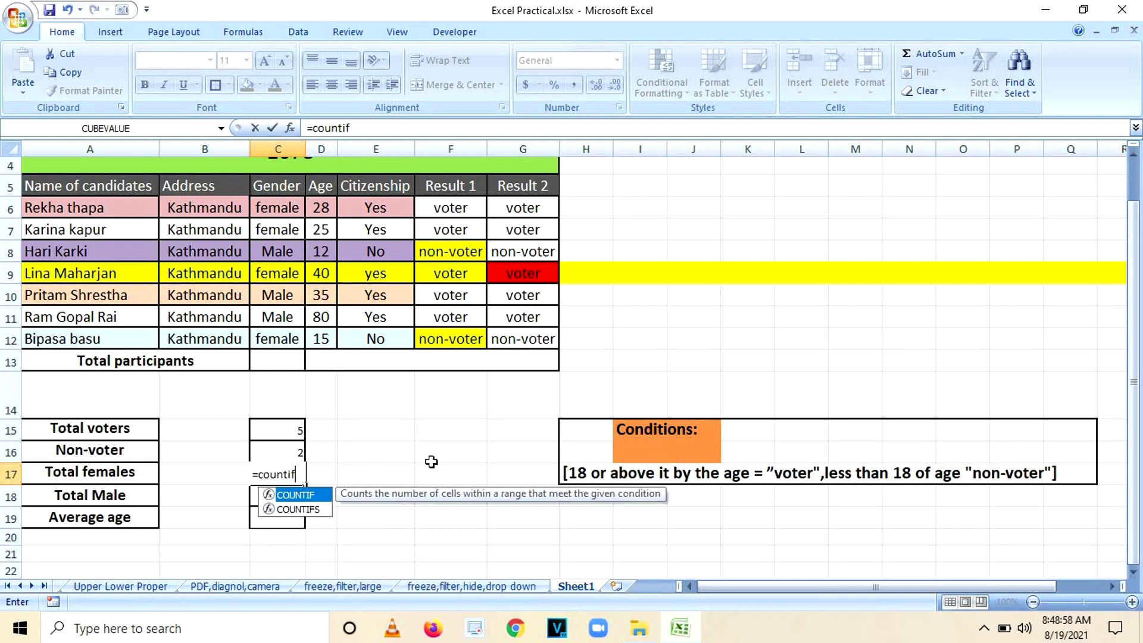
text(()
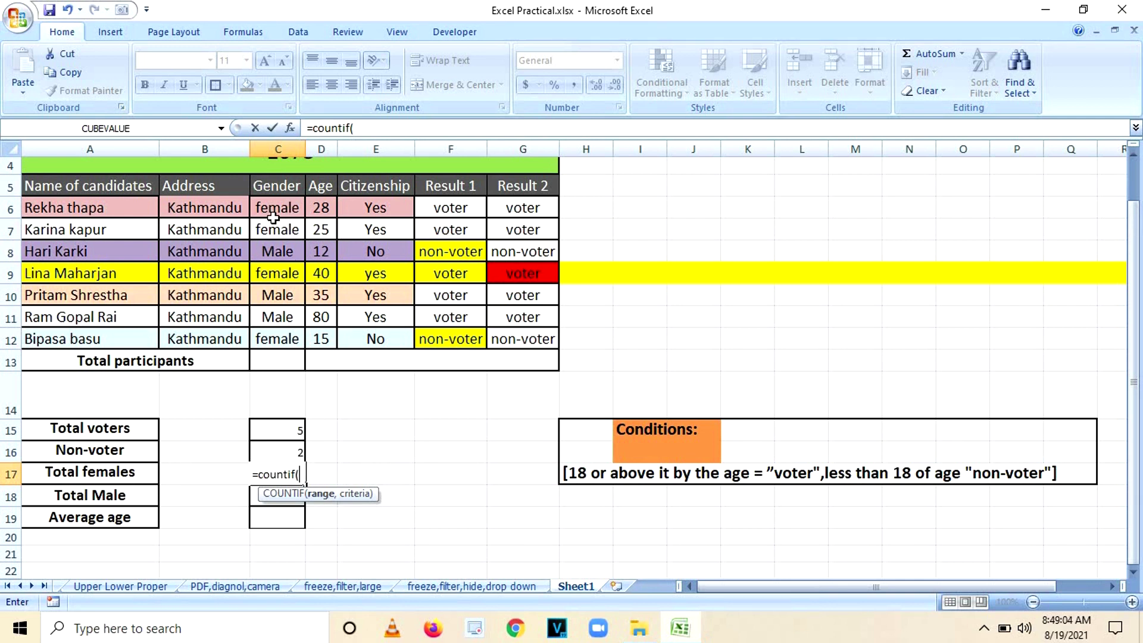
drag(278, 208, 286, 337)
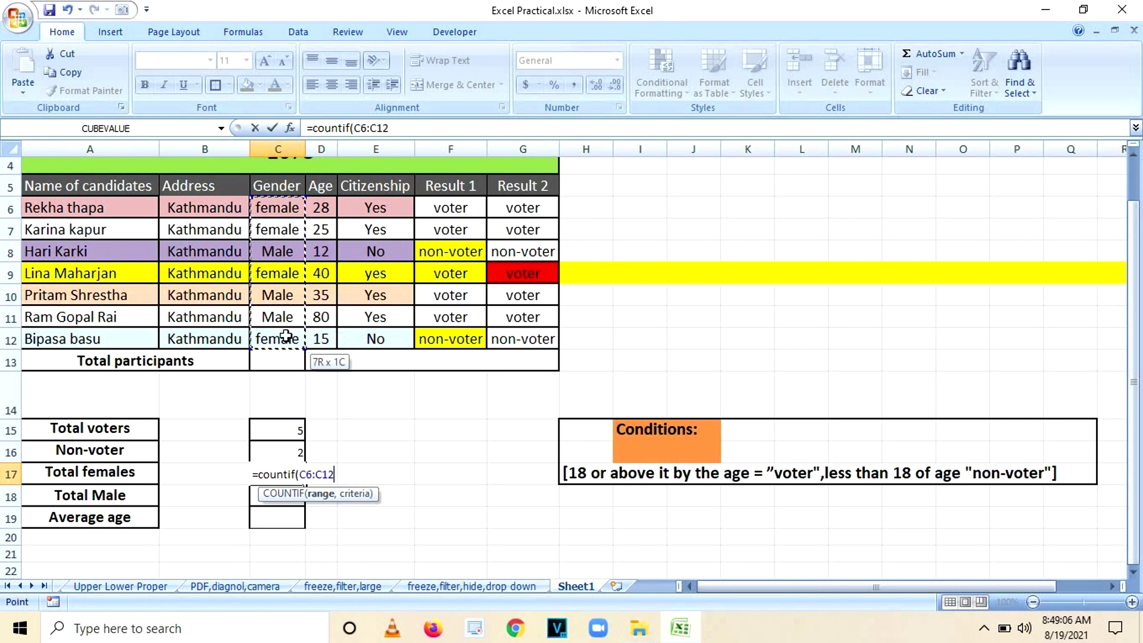
text(,)
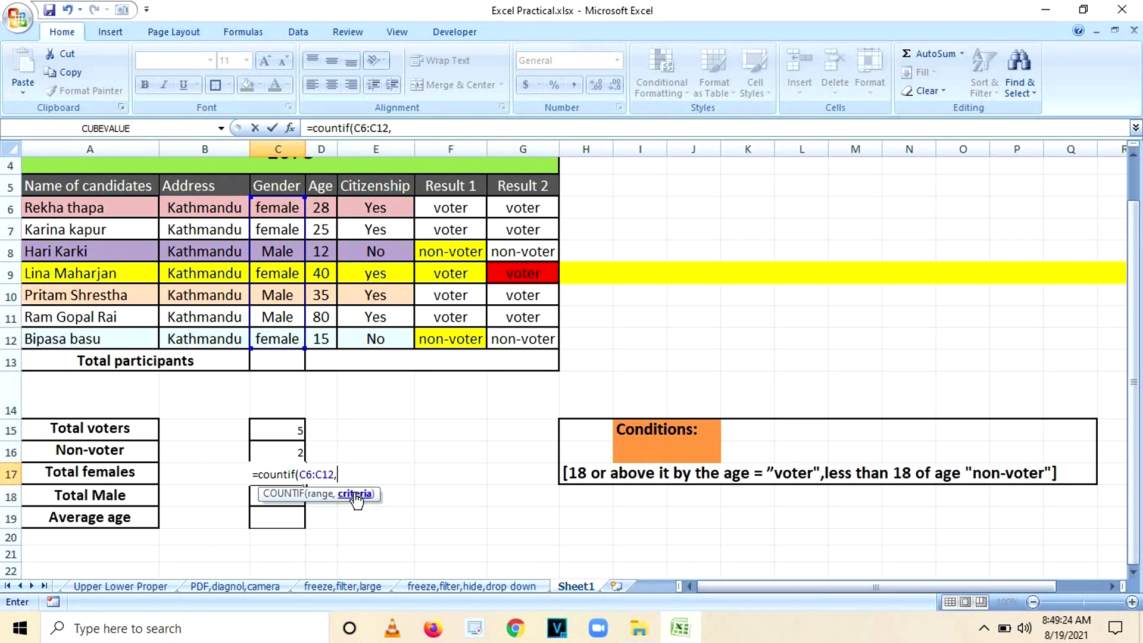
key(Return)
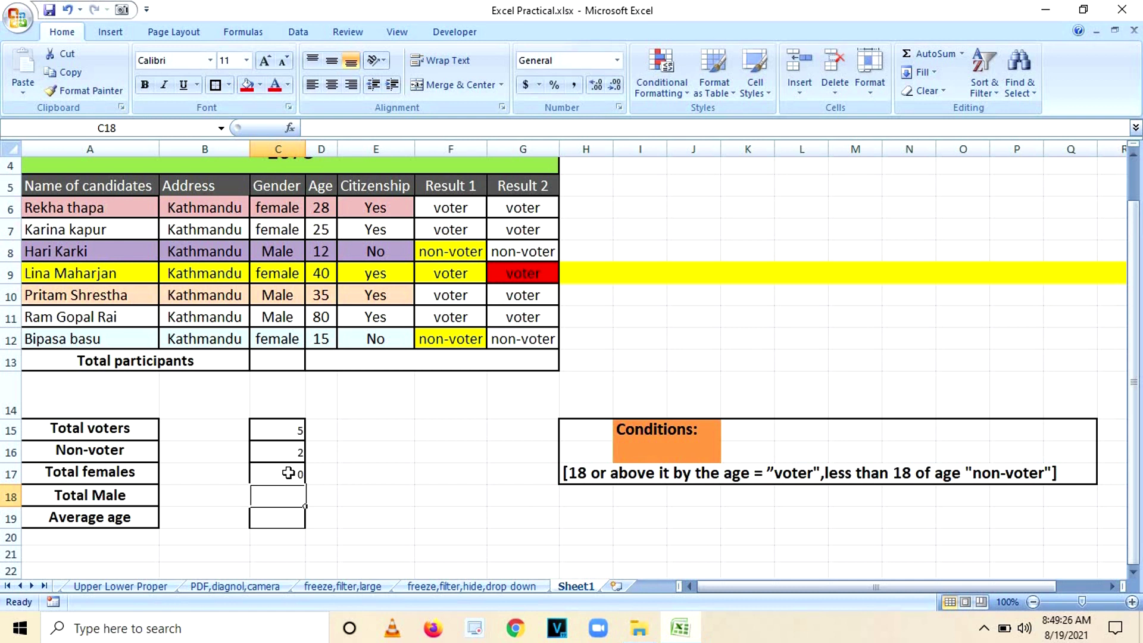
Add the "female" criterion to the Total females formula, giving 4.
click(289, 473)
click(400, 129)
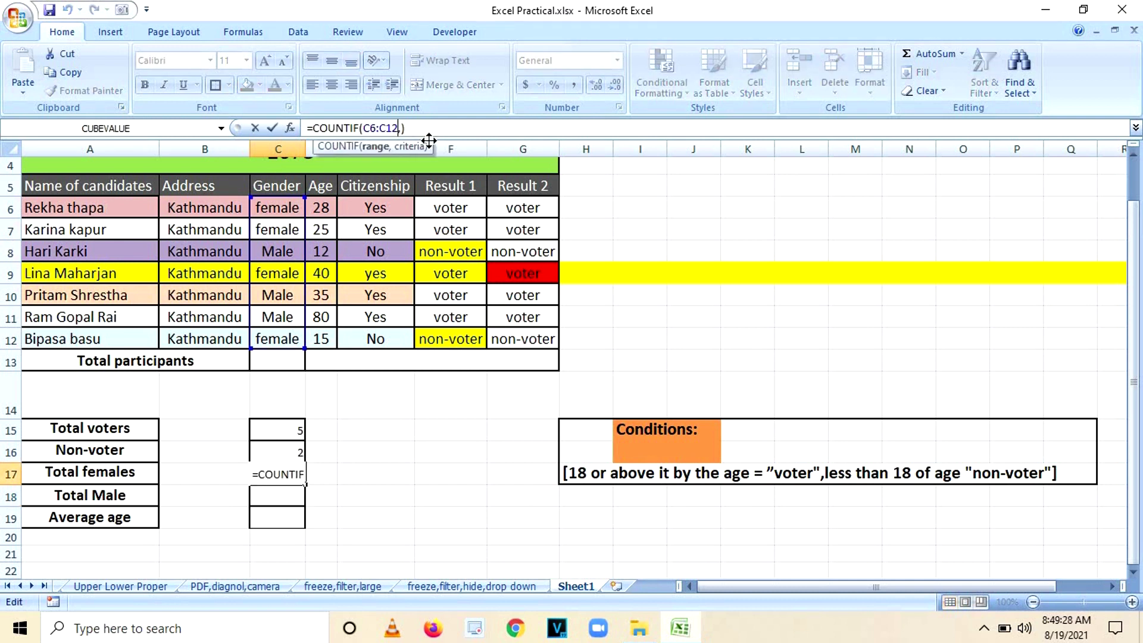
key(Right)
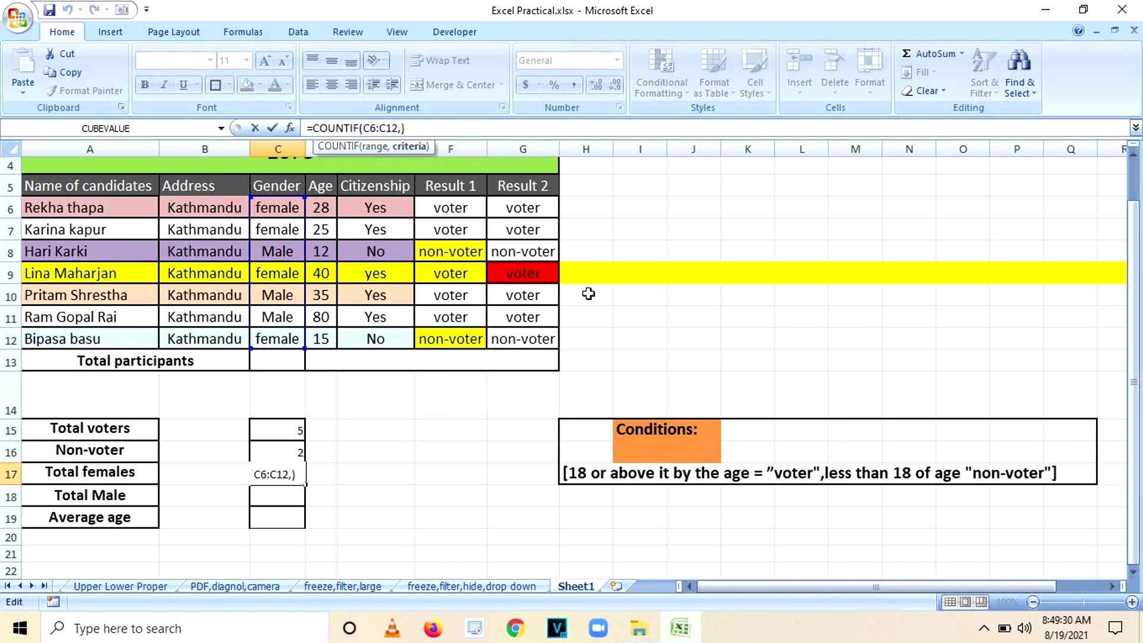
text("female")
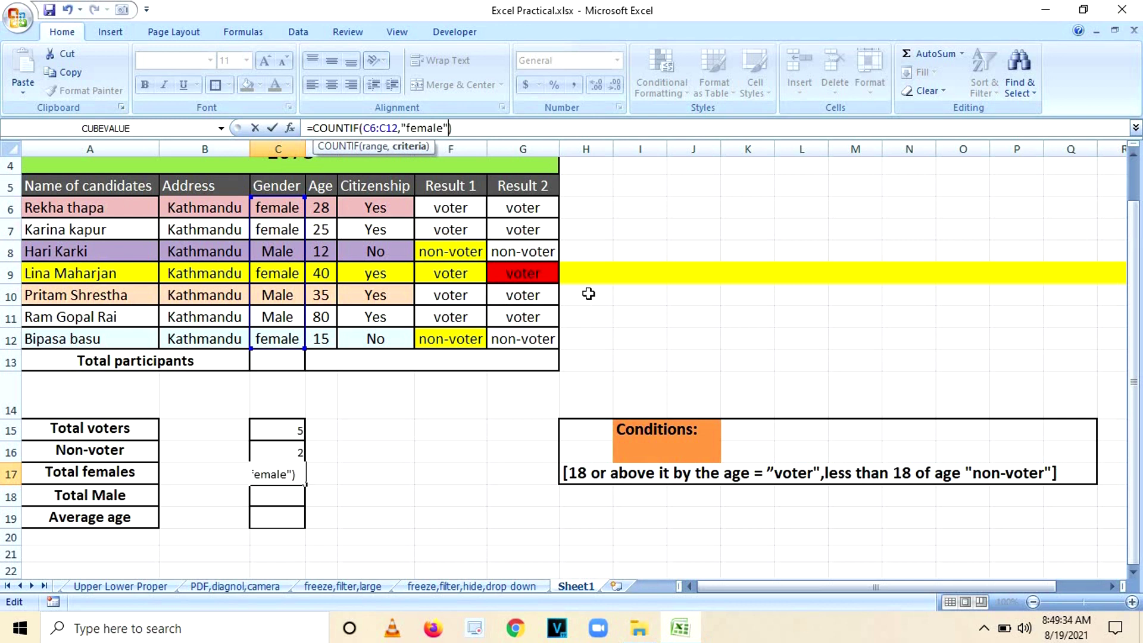
key(Return)
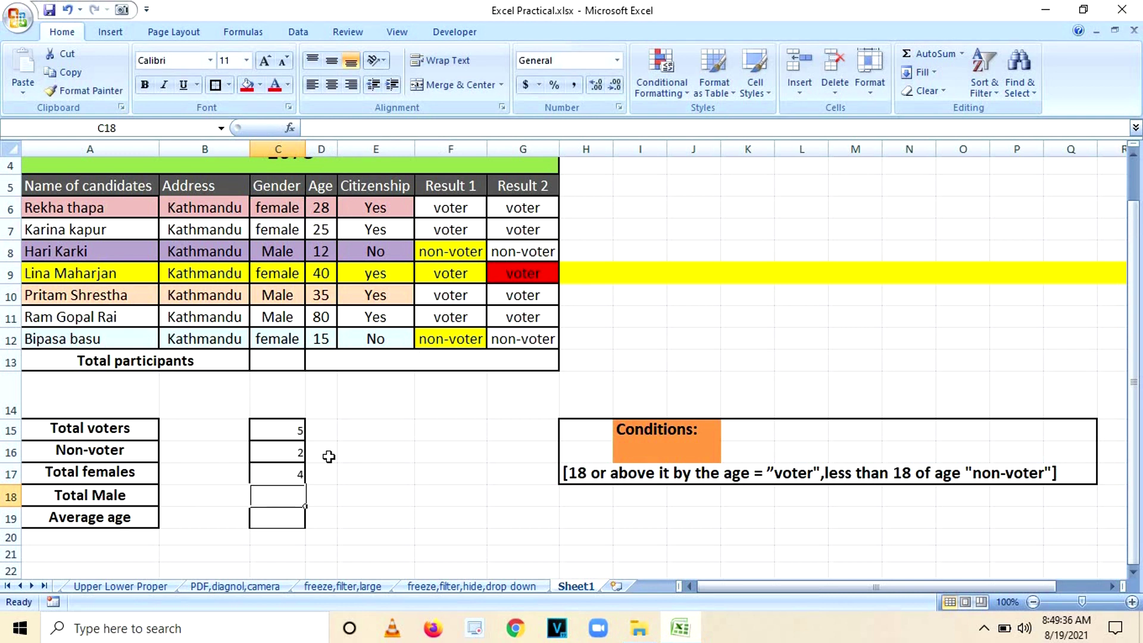
Cross-check the female entries in the Gender column against the count of 4.
click(298, 474)
click(283, 207)
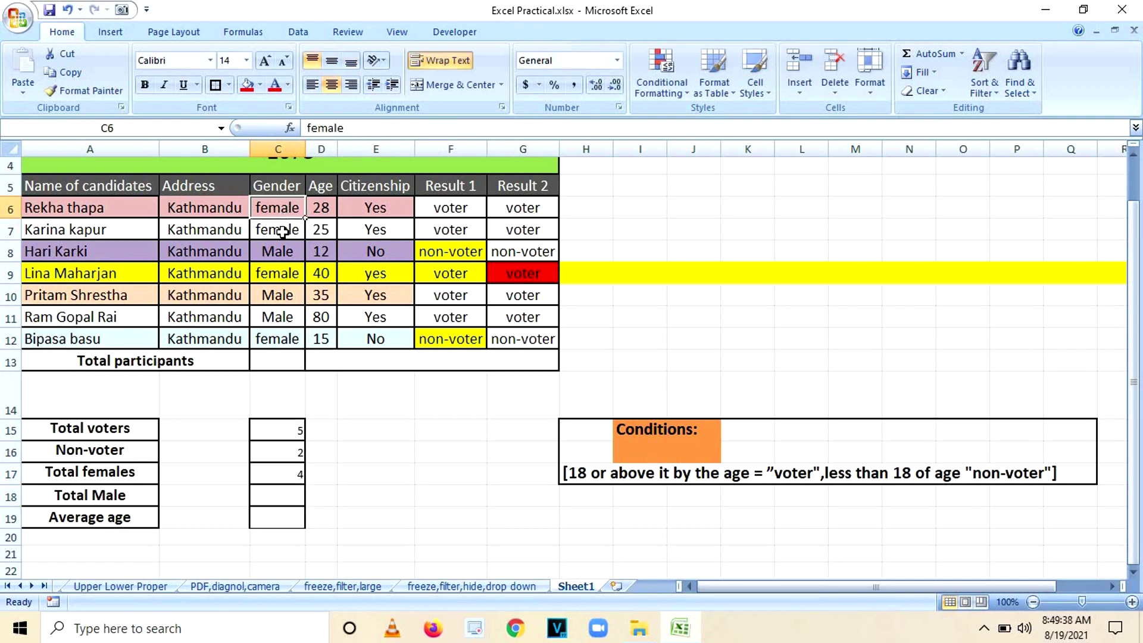
click(279, 230)
click(283, 273)
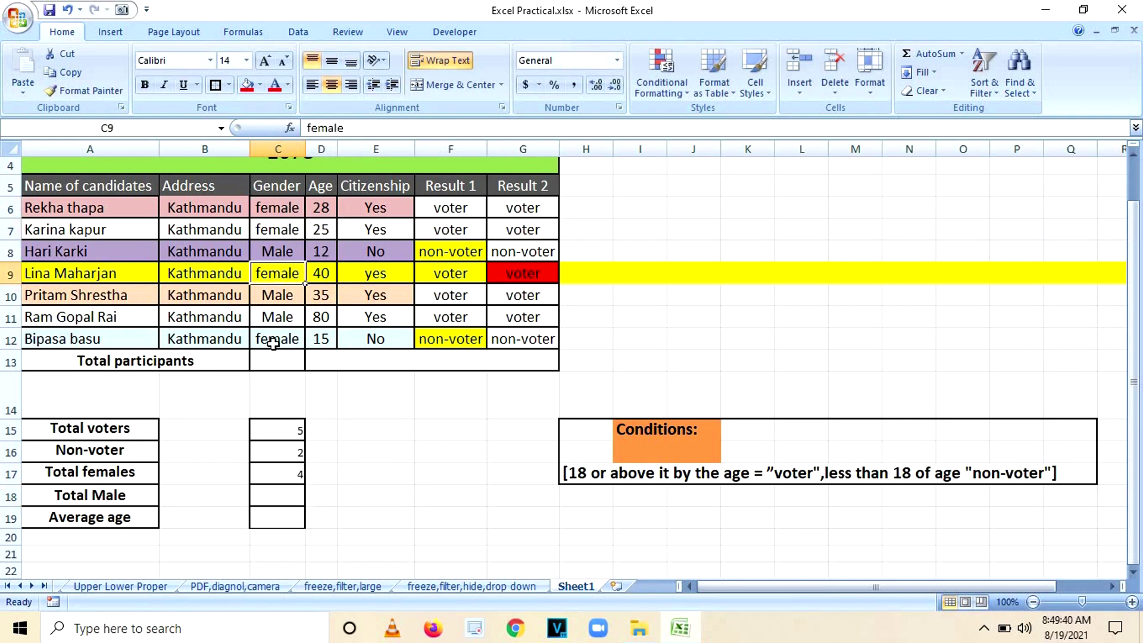
click(272, 344)
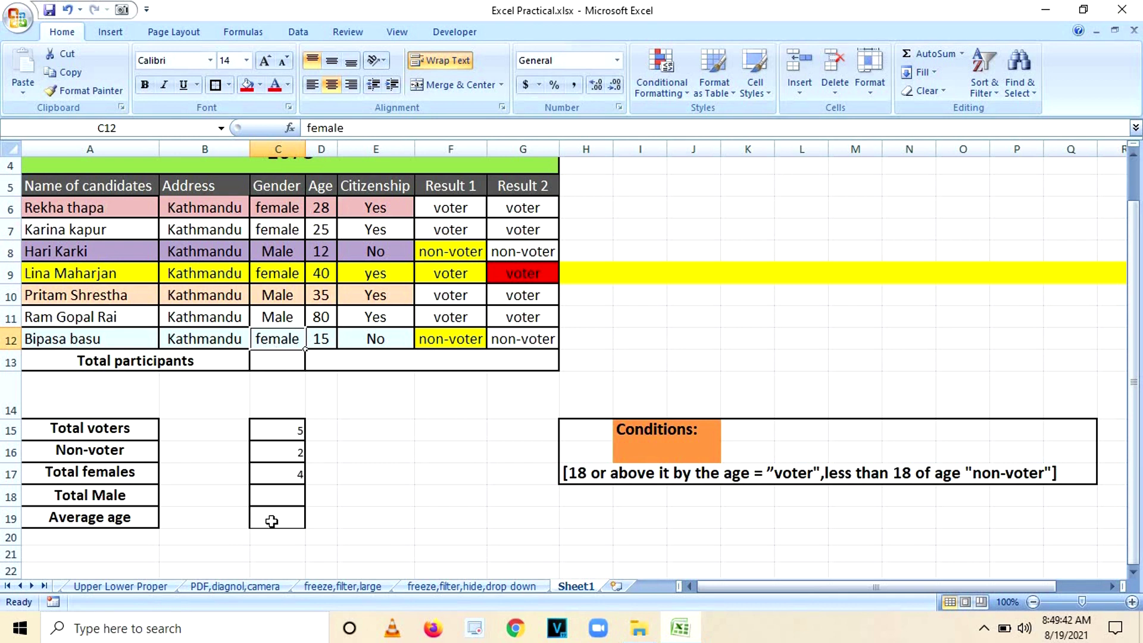
click(276, 496)
click(287, 476)
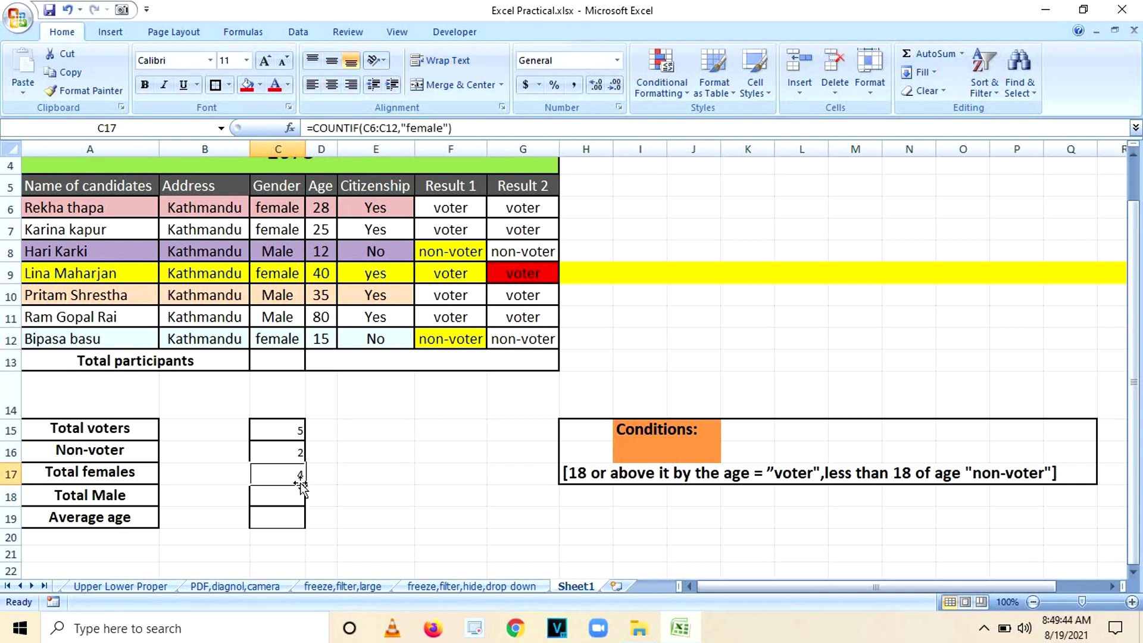
Copy the female count down to C18 and change its criterion to "male", giving 3.
drag(300, 485, 300, 500)
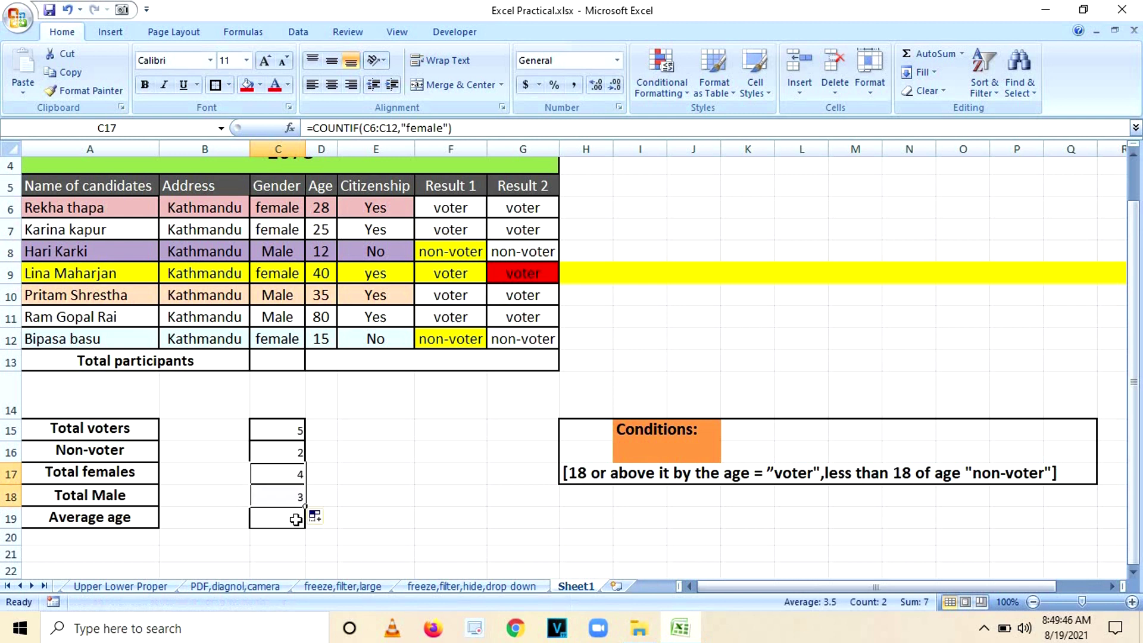
click(281, 495)
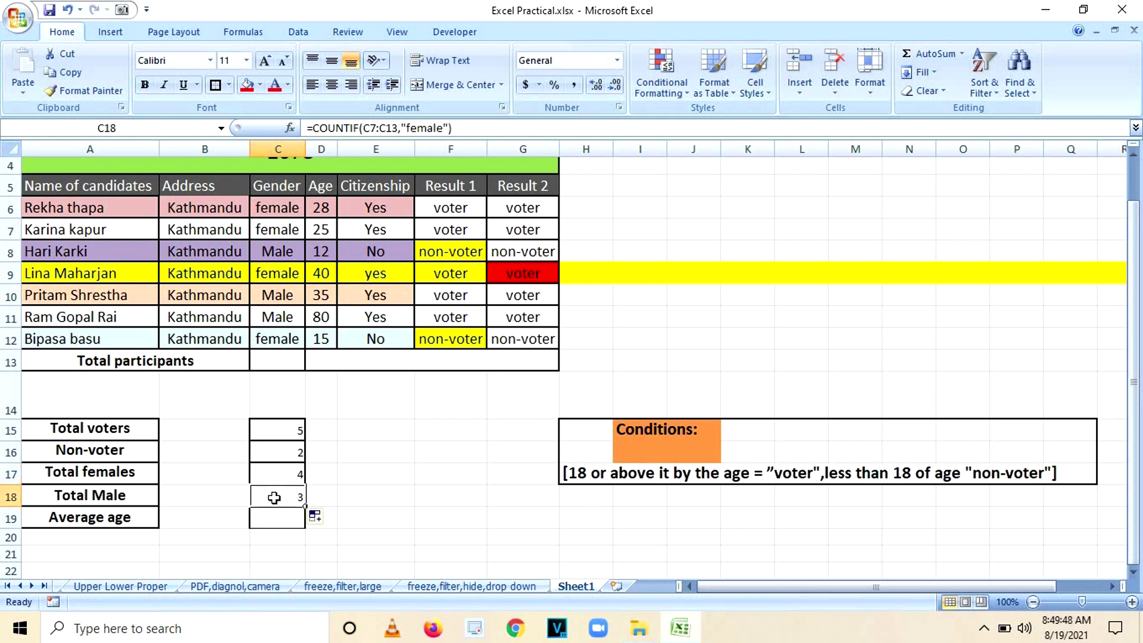
click(427, 494)
click(297, 495)
click(417, 128)
key(BackSpace)
key(BackSpace)
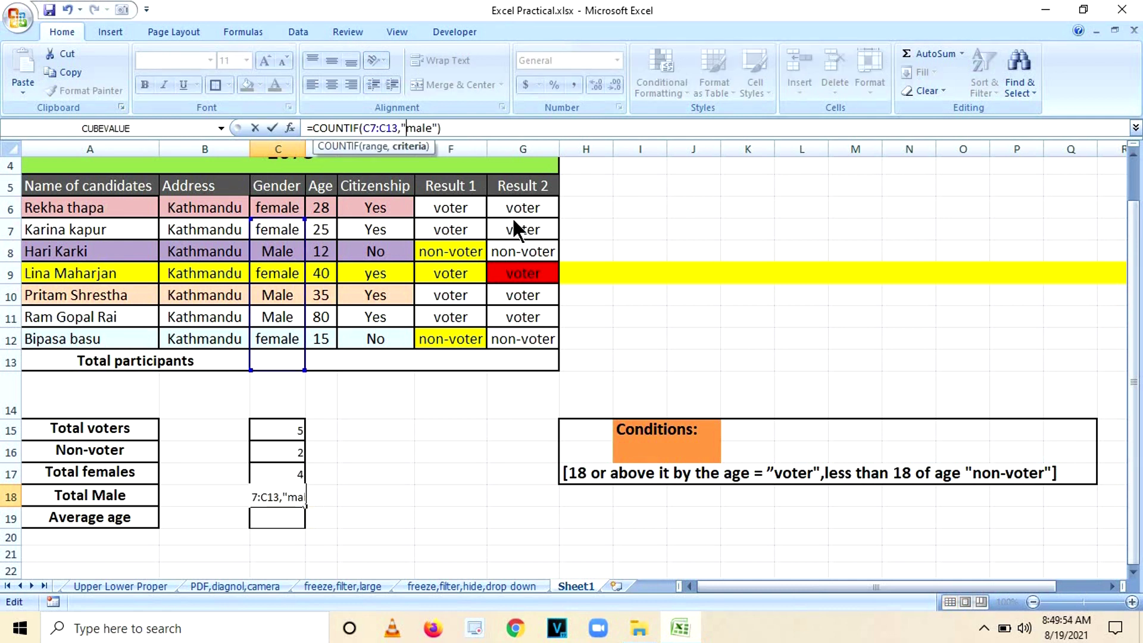
key(Return)
Cross-check the male entries in the Gender column against the count of 3.
click(280, 497)
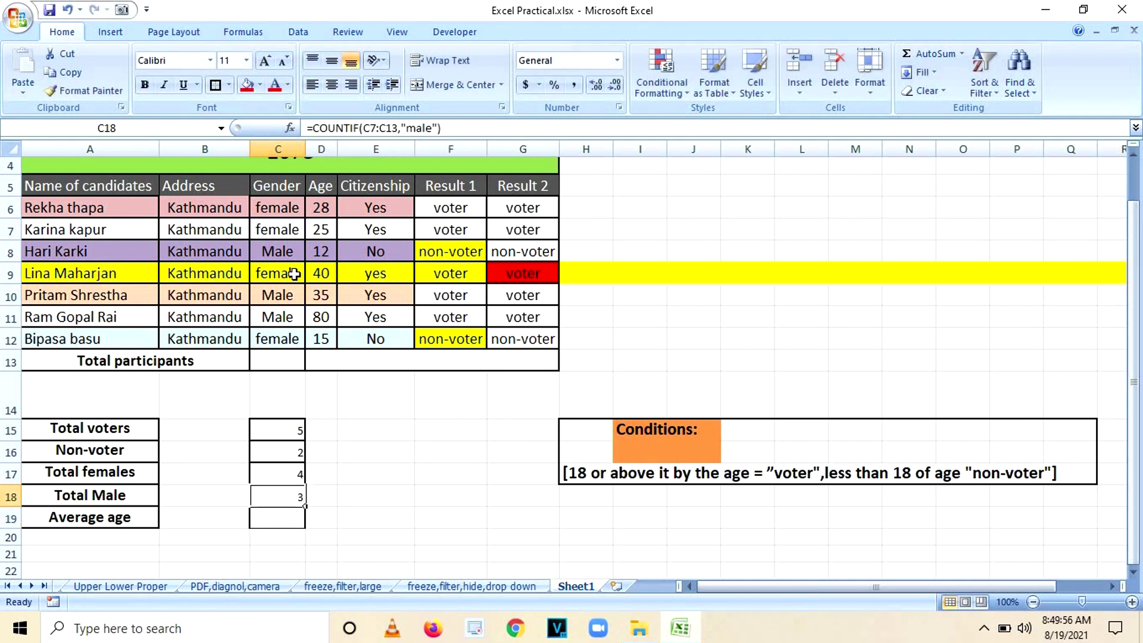
click(278, 228)
click(271, 250)
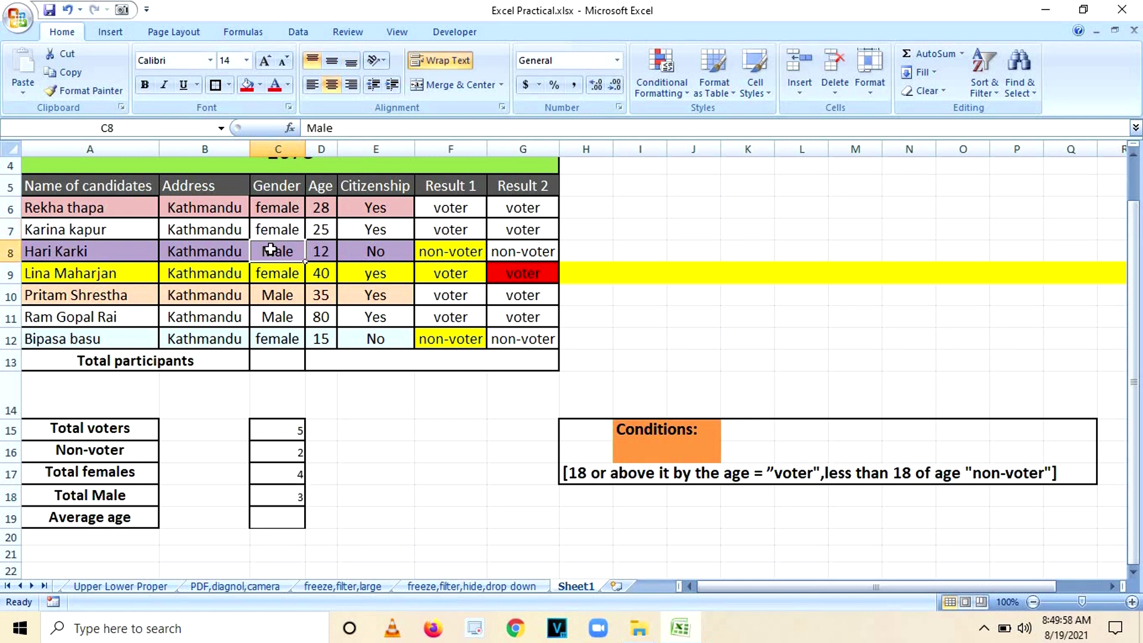
click(278, 296)
click(277, 315)
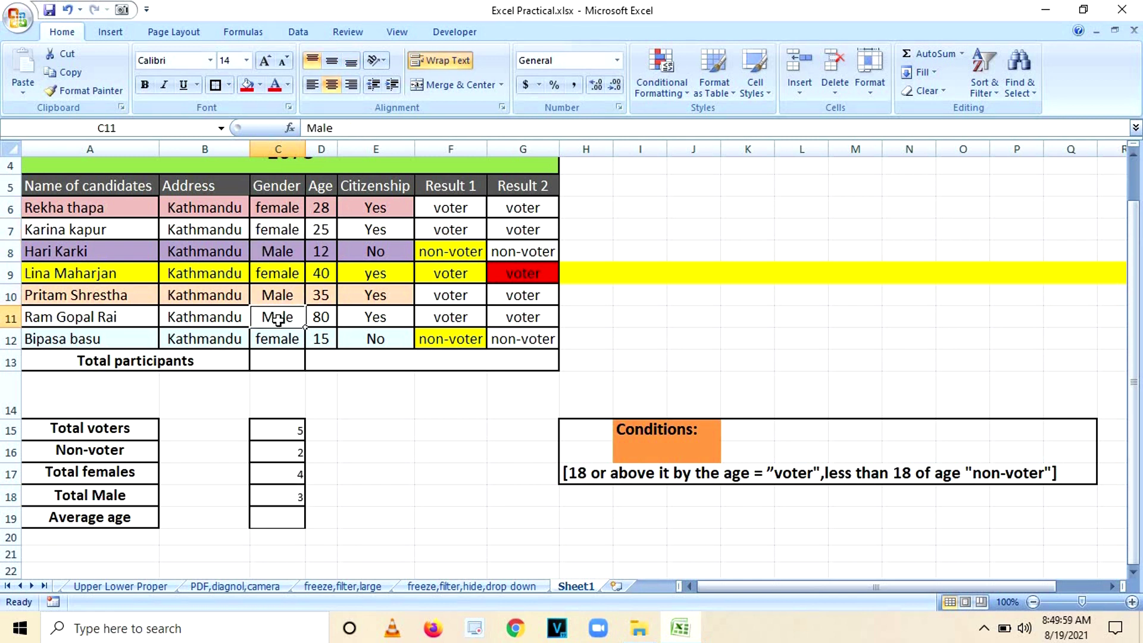
click(282, 497)
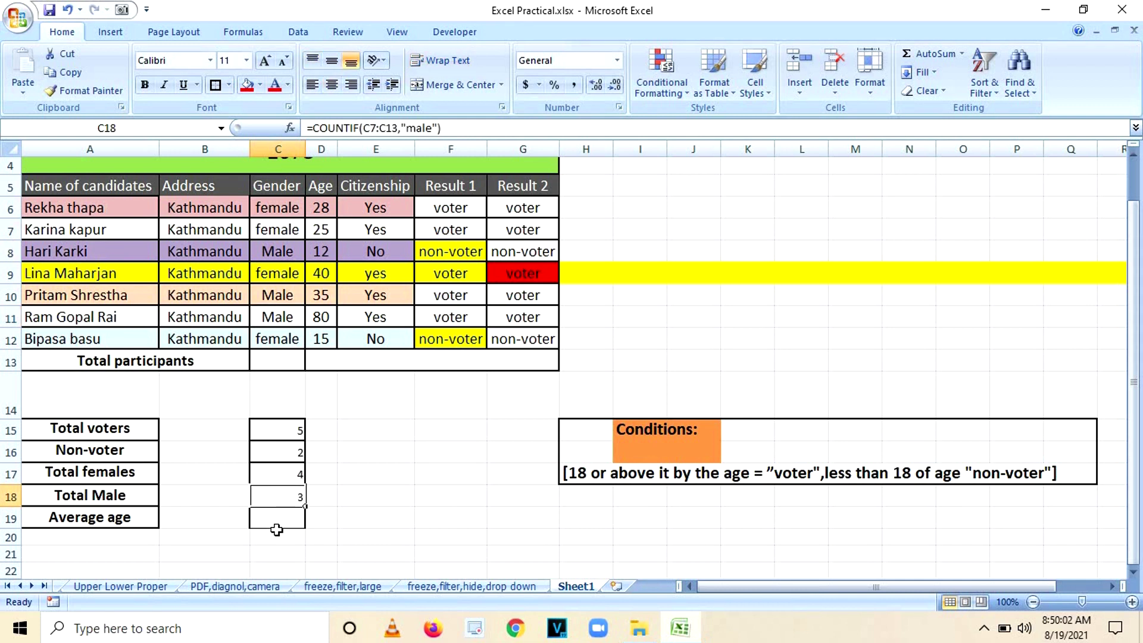
Enlarge the summary values in C15:C19 to 20-point text and centre them in their cells.
drag(274, 430, 277, 517)
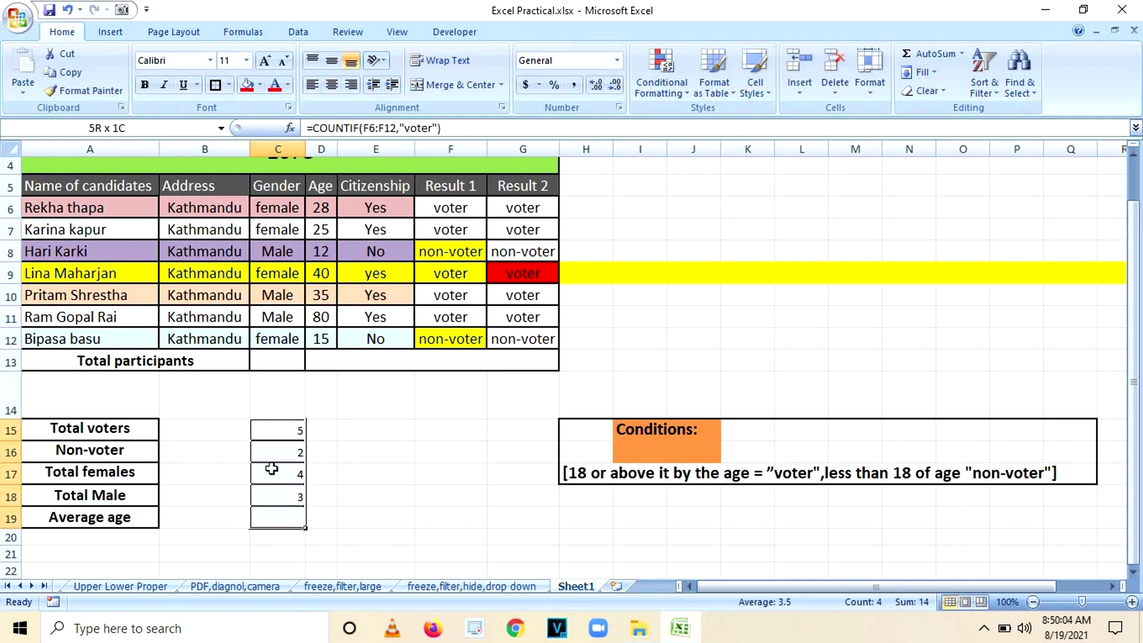
click(262, 60)
click(263, 60)
click(263, 60)
click(263, 60)
click(263, 60)
click(263, 60)
click(281, 60)
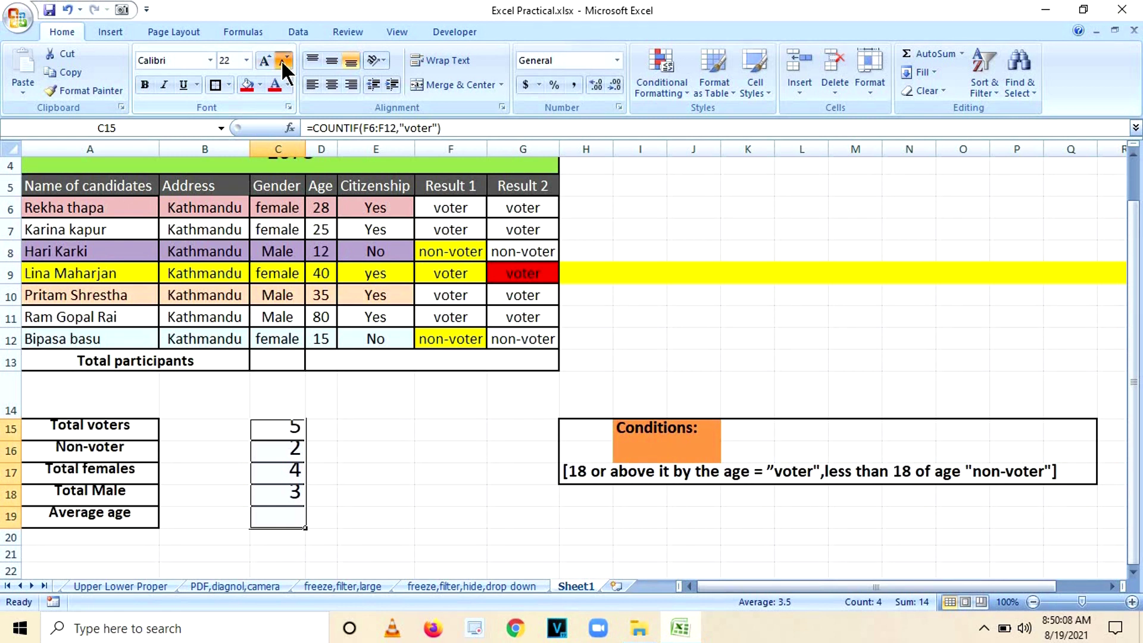
click(326, 81)
click(400, 493)
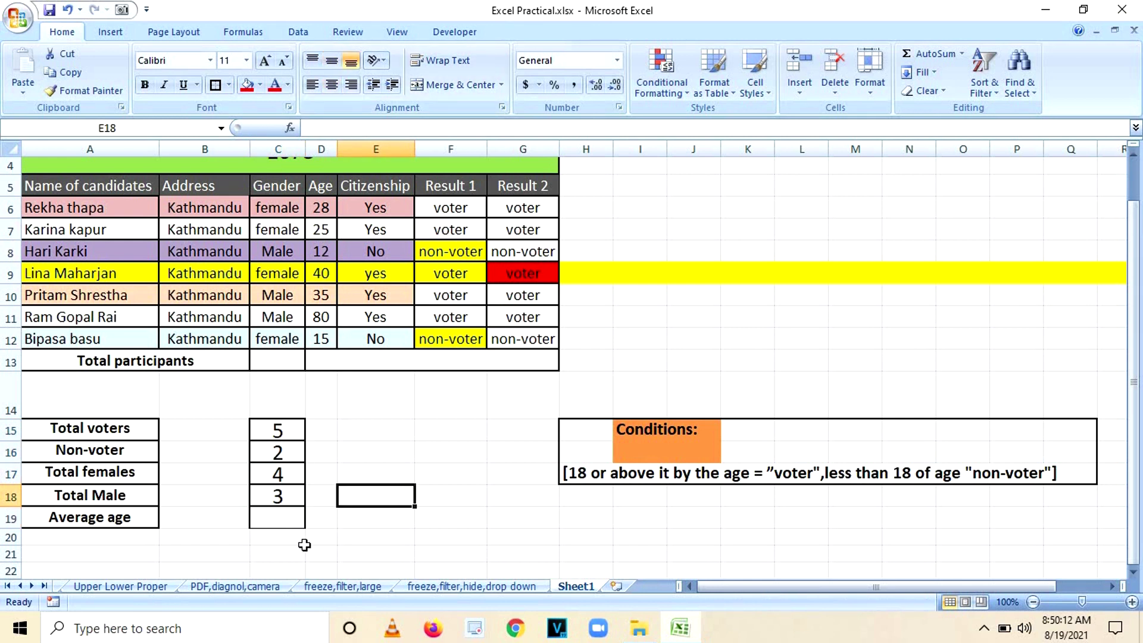
click(283, 527)
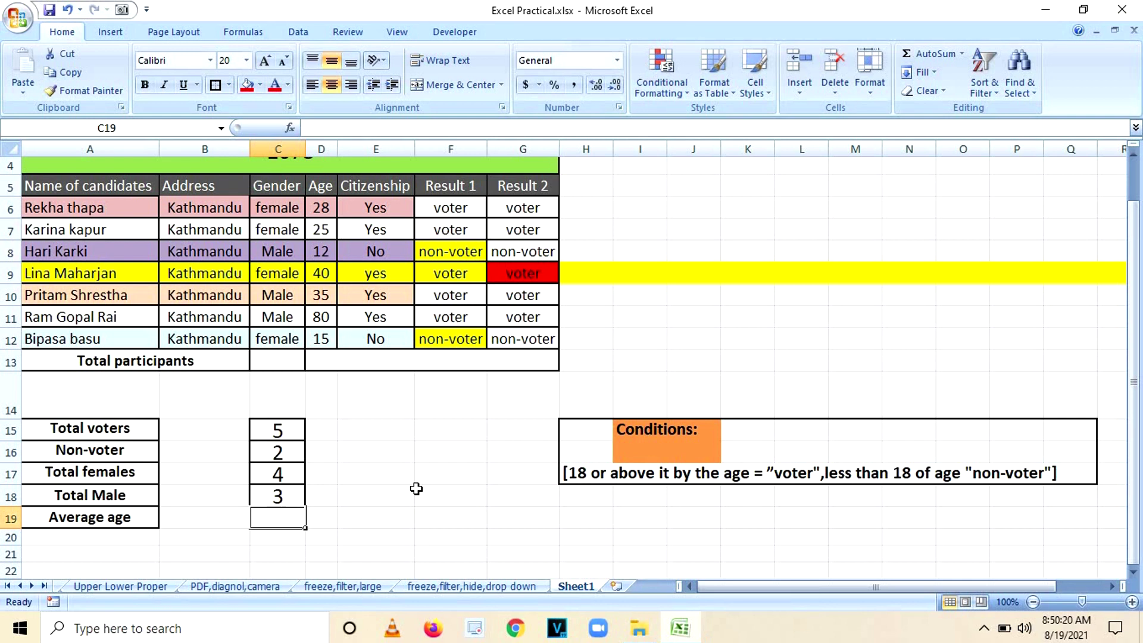
Enter =AVERAGE(D6:D12) in C19 so the average age reads 33.6.
text(=average)
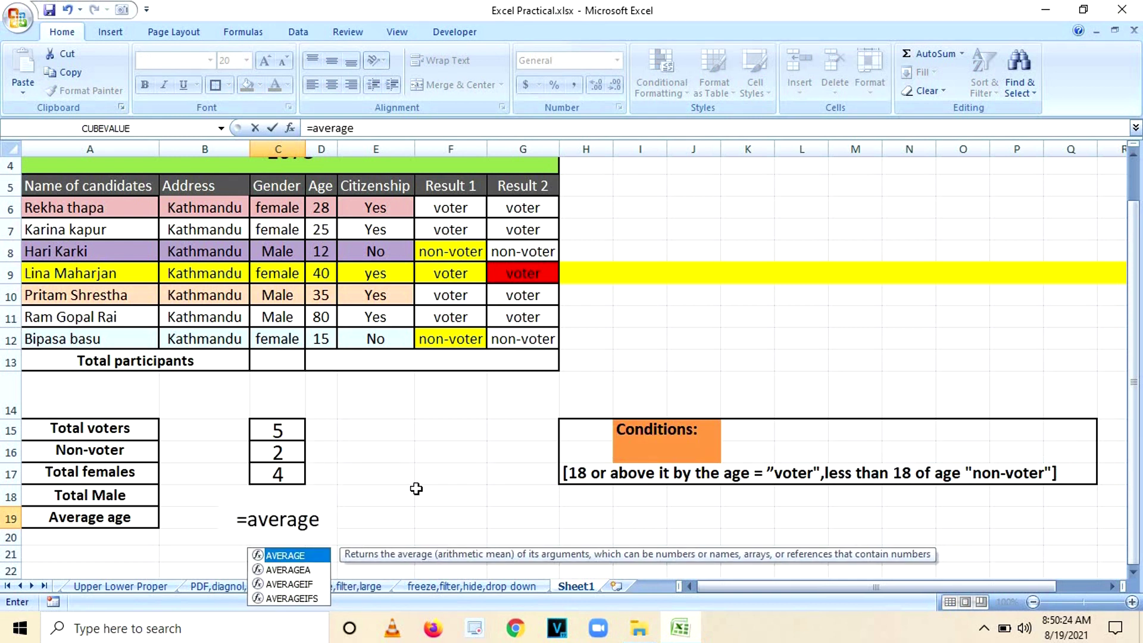
text(()
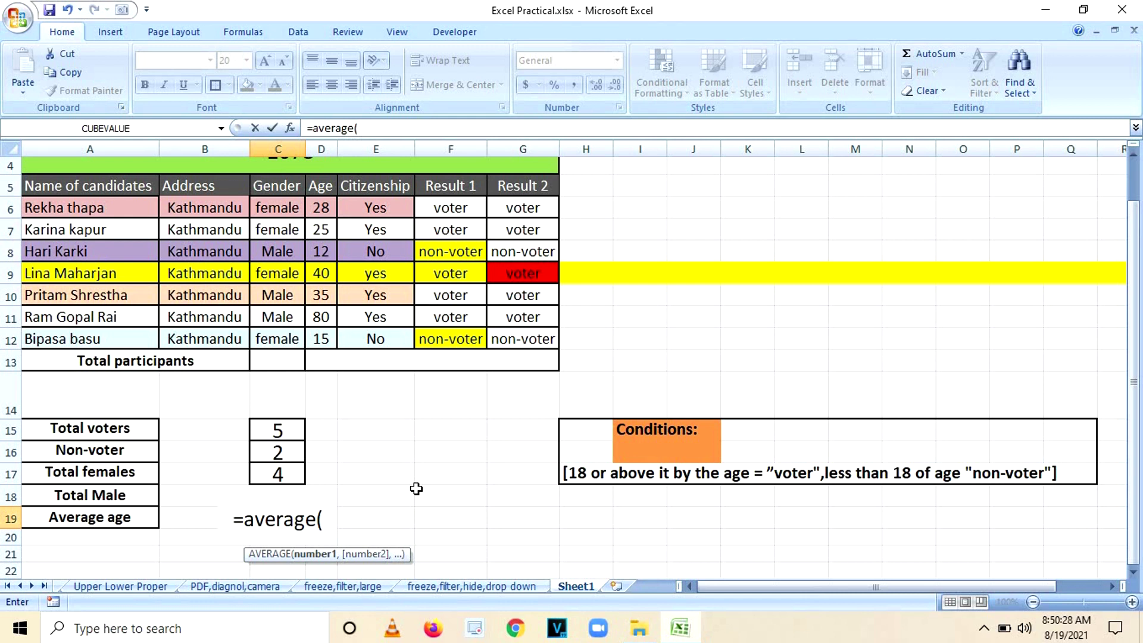
drag(321, 209, 322, 337)
click(322, 337)
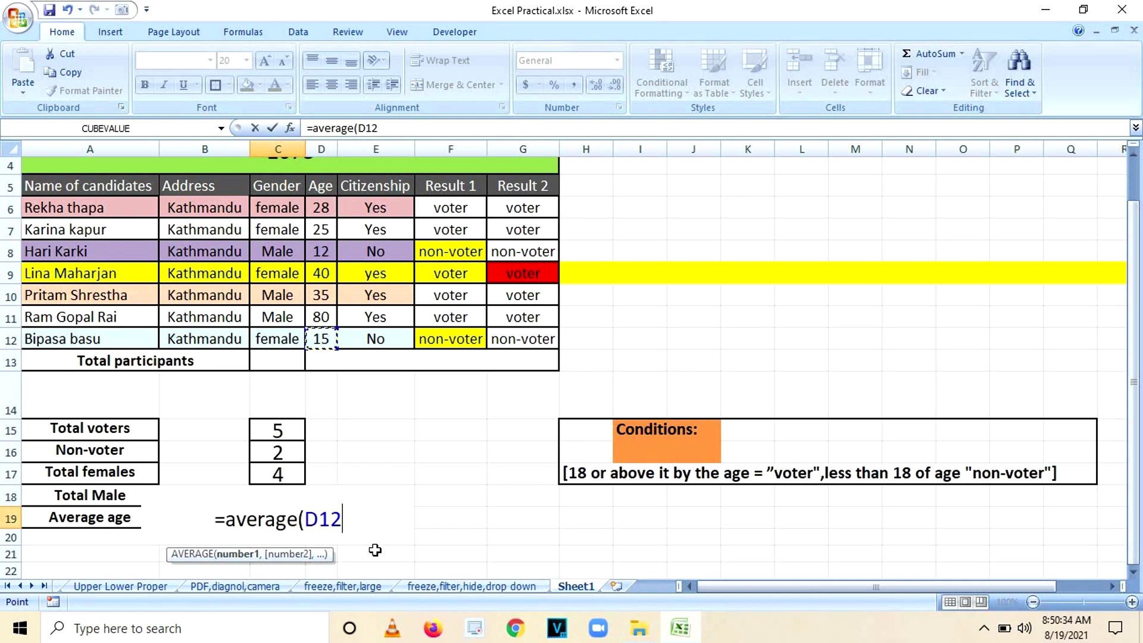
key(BackSpace)
key(BackSpace)
key(BackSpace)
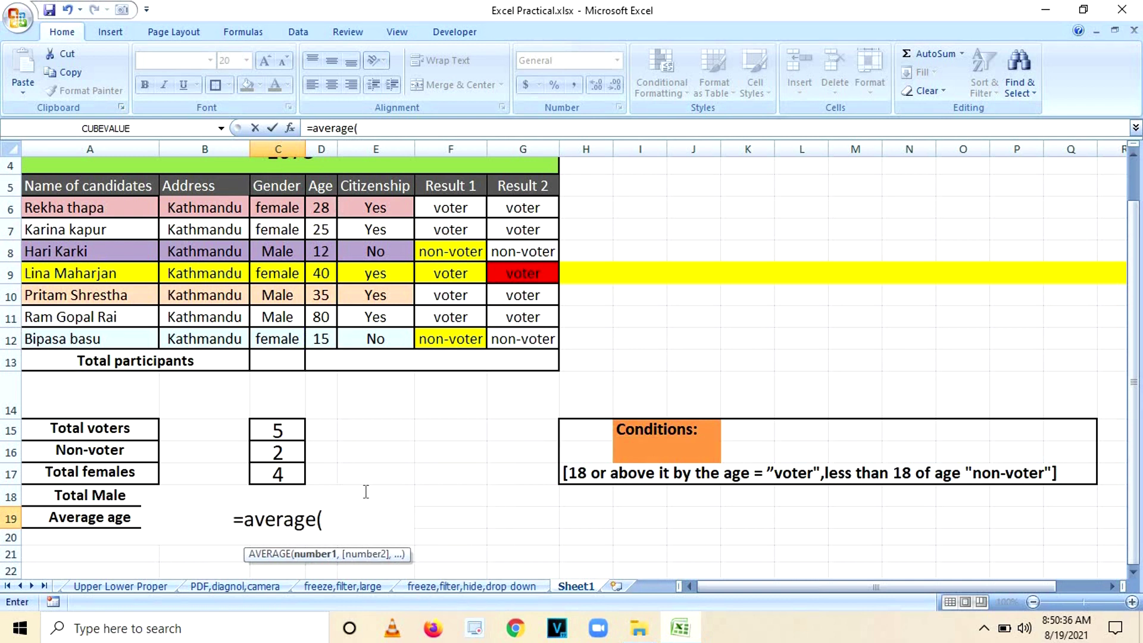
drag(321, 208, 328, 337)
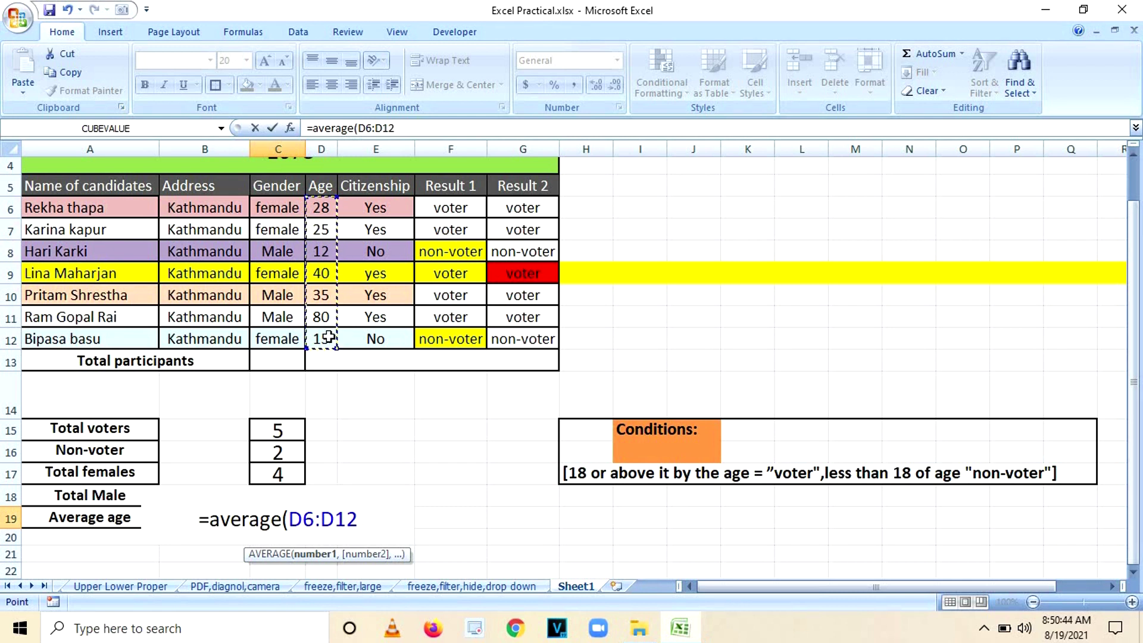
text())
key(Return)
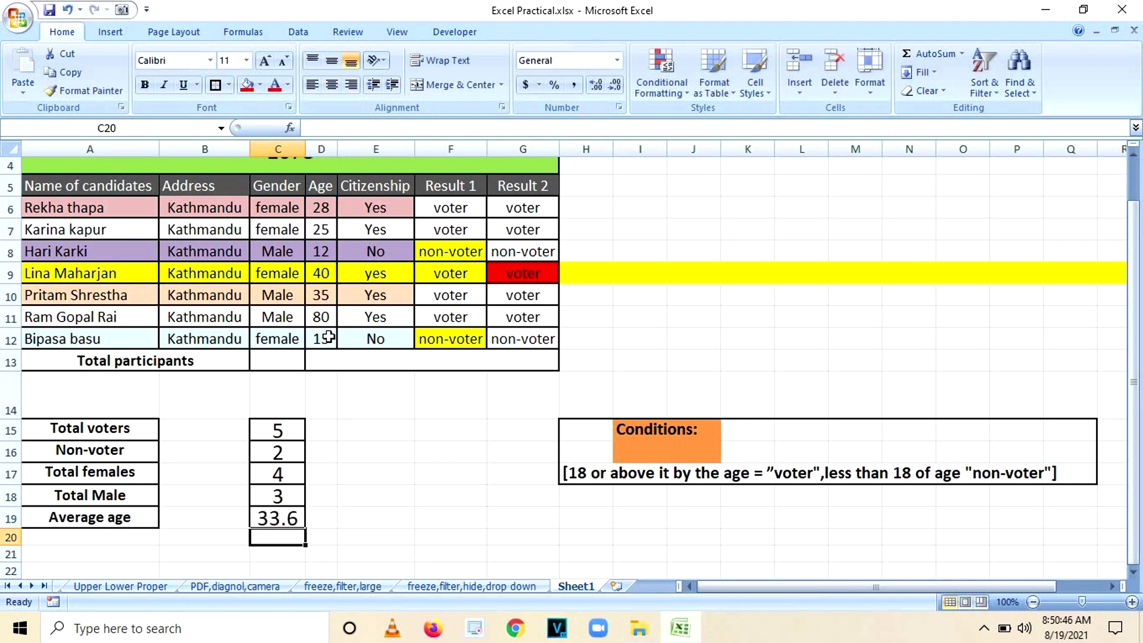
click(288, 520)
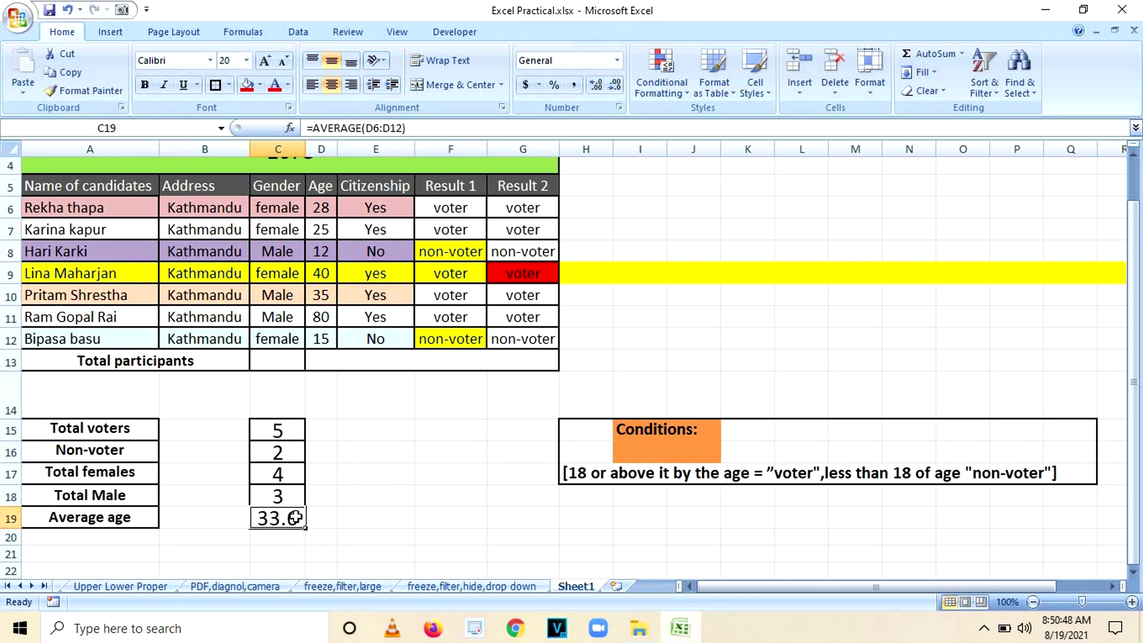
click(328, 207)
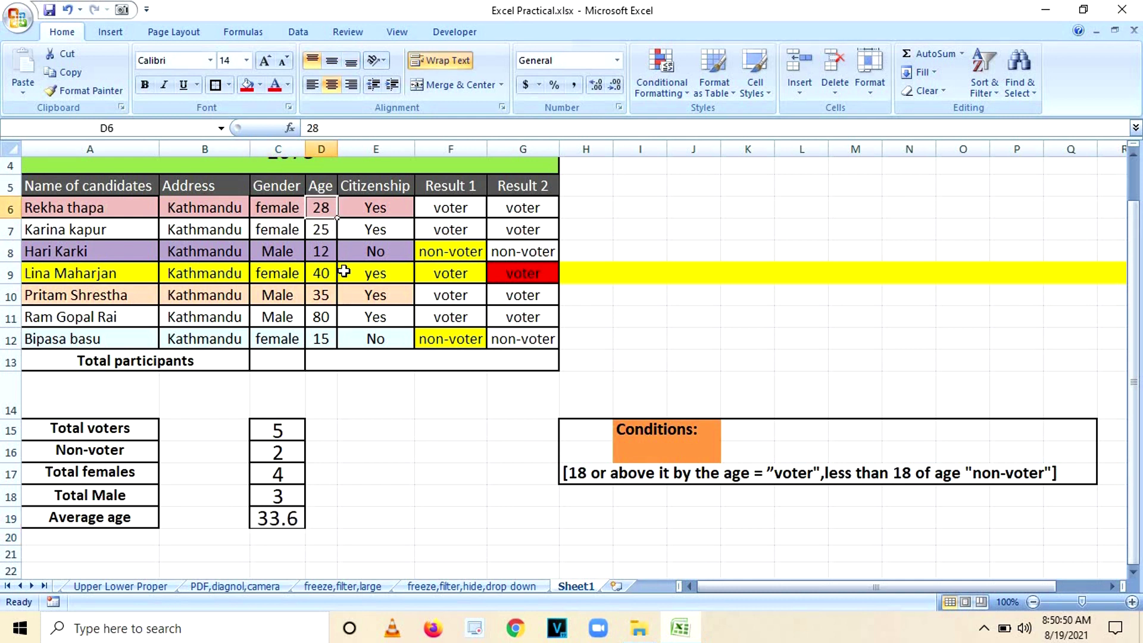
click(322, 318)
click(324, 272)
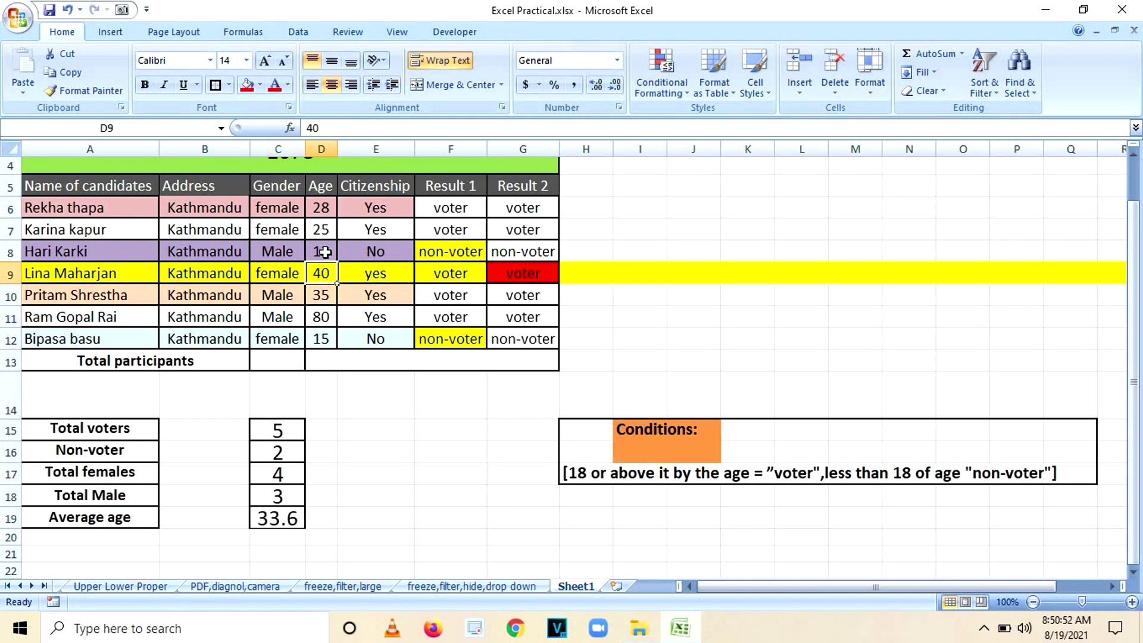
click(276, 517)
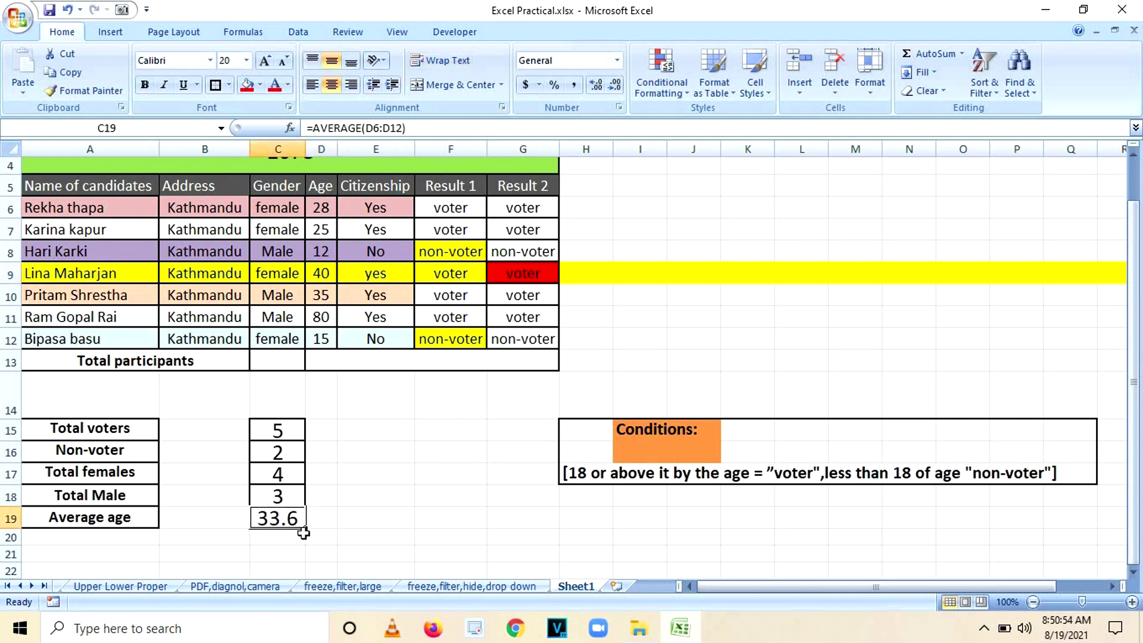
click(375, 522)
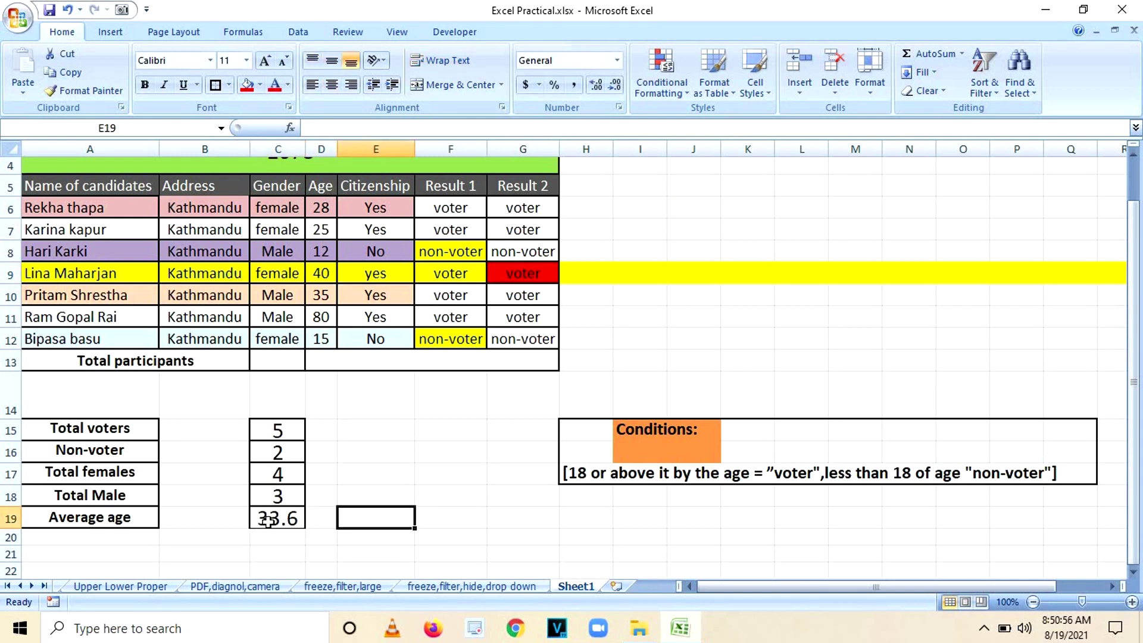
click(268, 521)
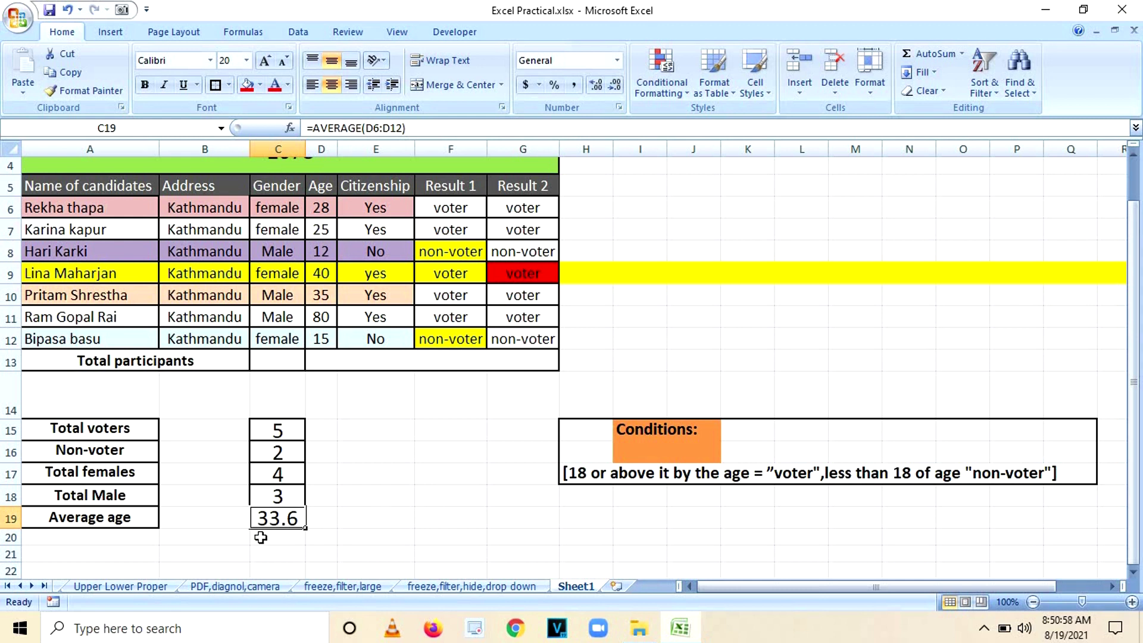
click(394, 500)
click(290, 519)
click(366, 491)
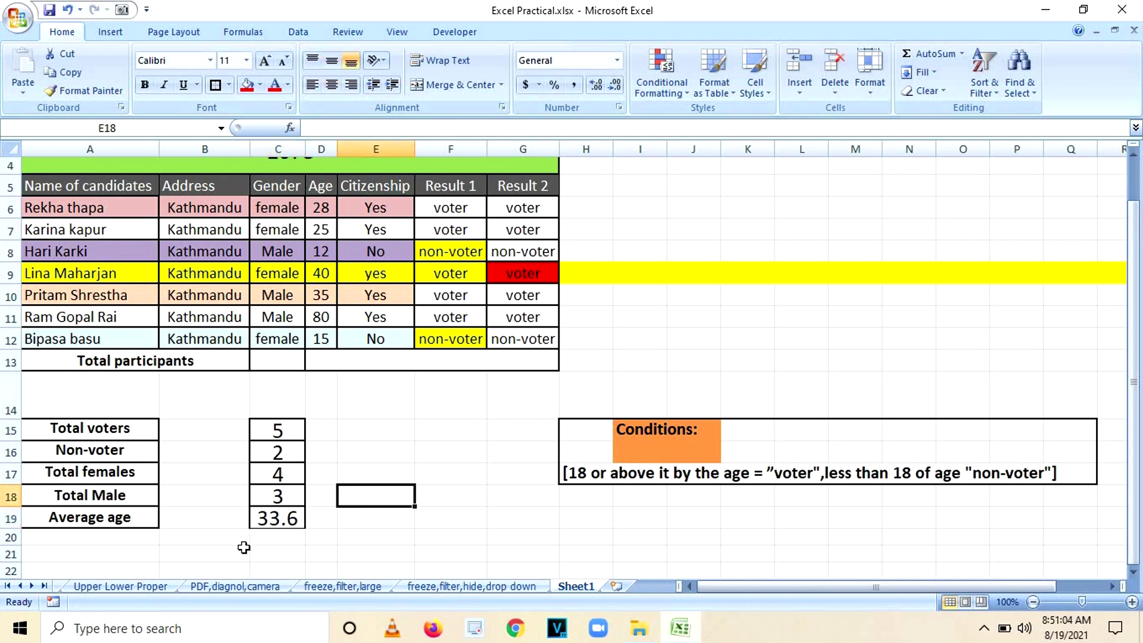
click(285, 511)
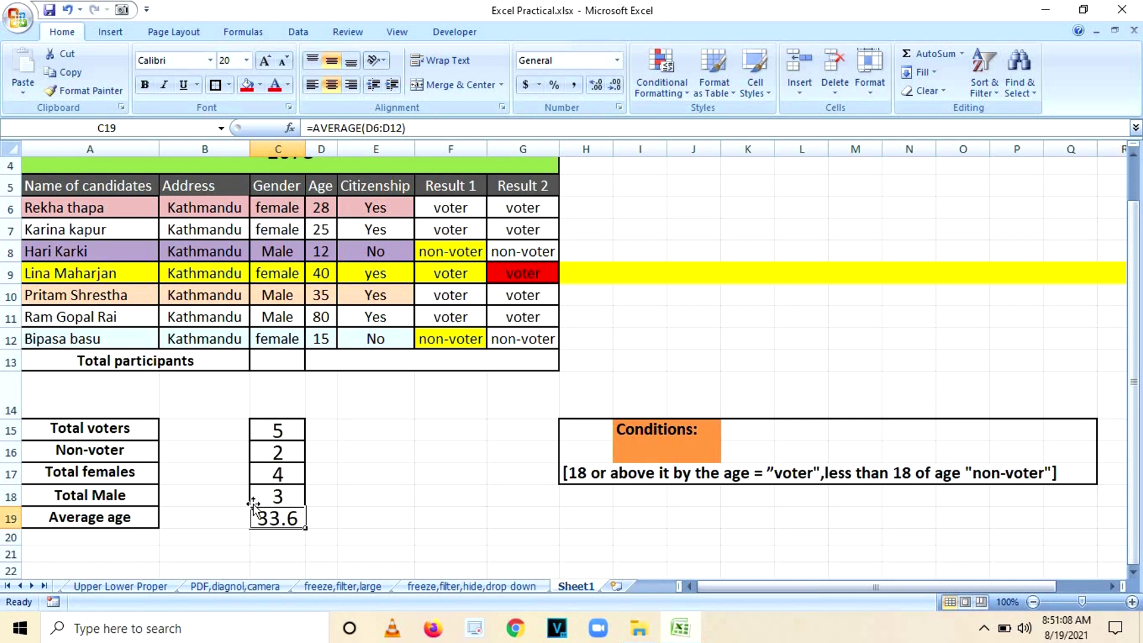
Shrink row 14 to pull the summary table closer to the candidate table.
scroll(299, 405, up, 1)
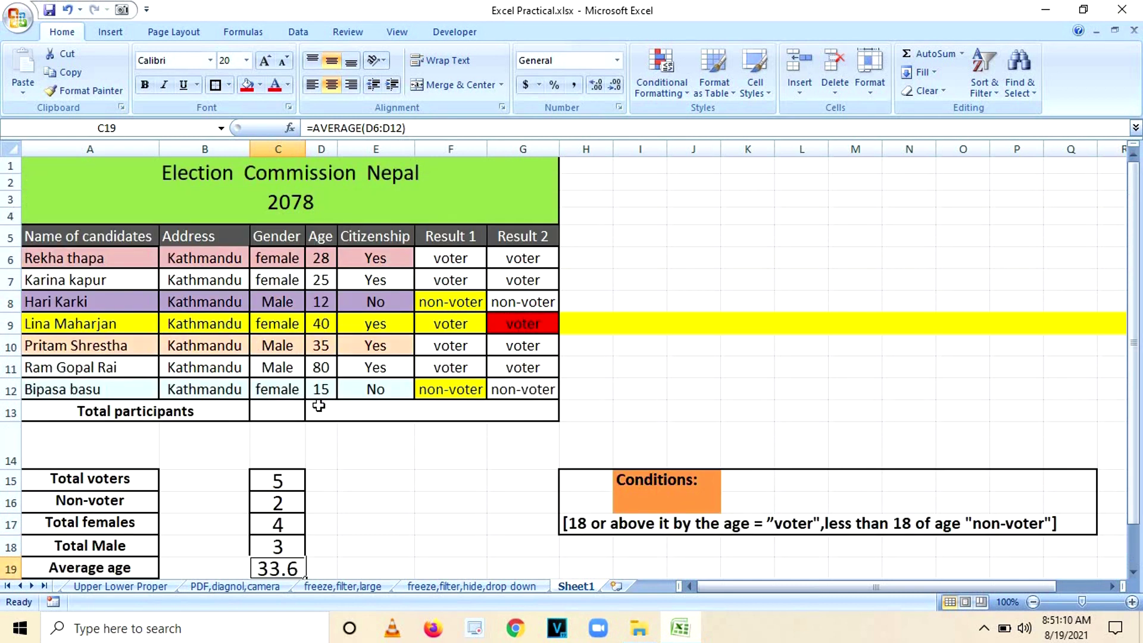
drag(9, 468, 16, 444)
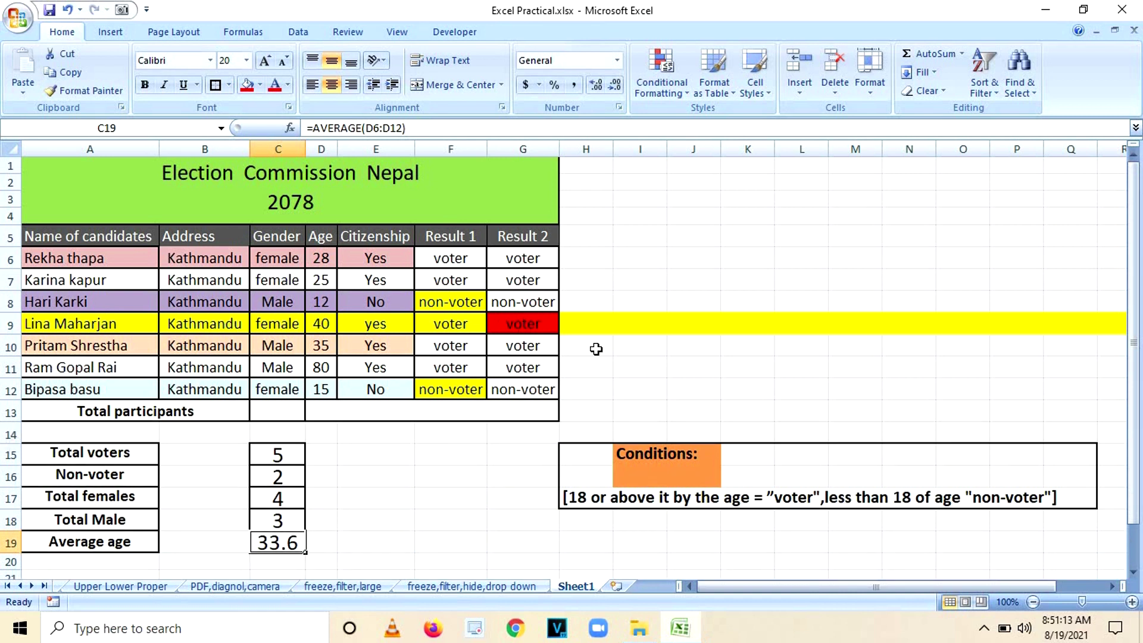
click(711, 373)
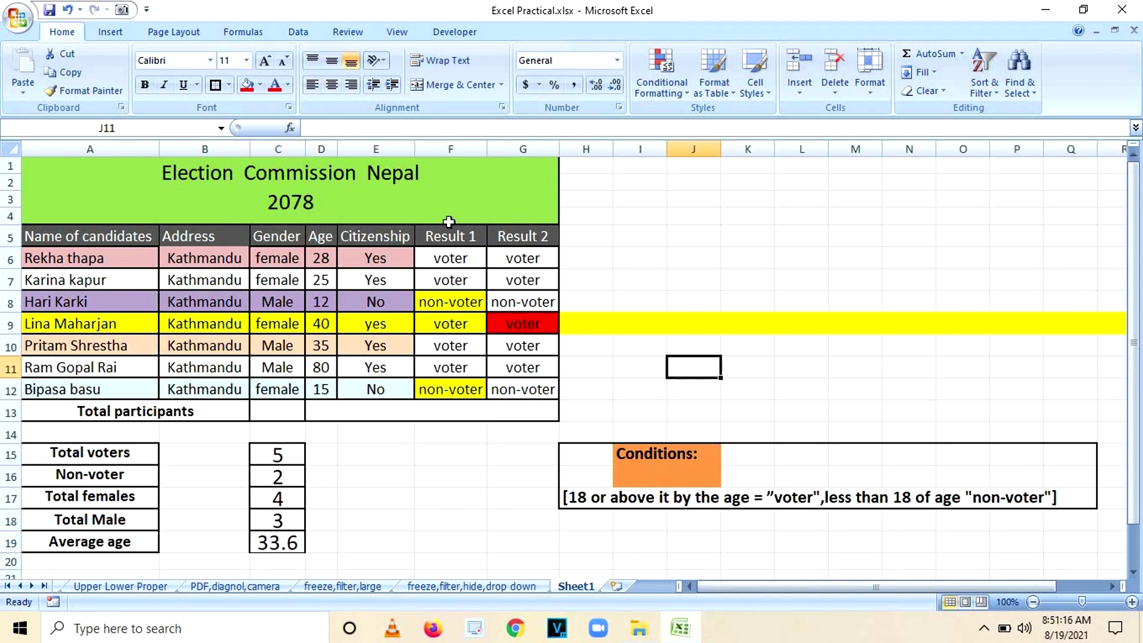
Review the Result 1 and Result 2 formulas and the five summary formulas in C15:C19.
click(450, 150)
drag(521, 149, 541, 140)
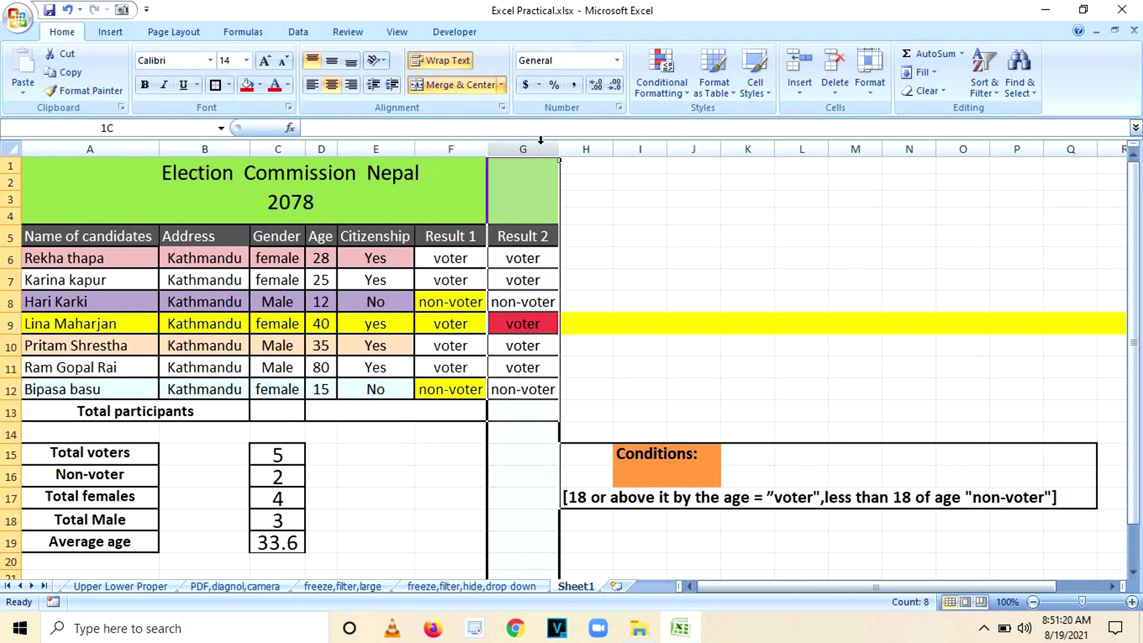
click(518, 258)
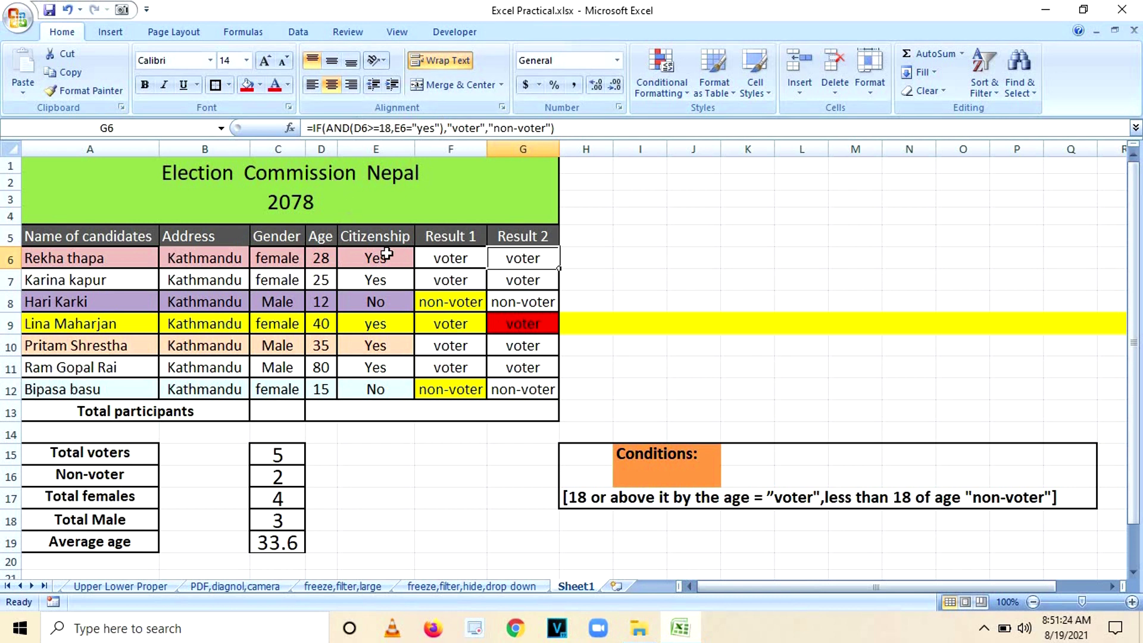
click(521, 289)
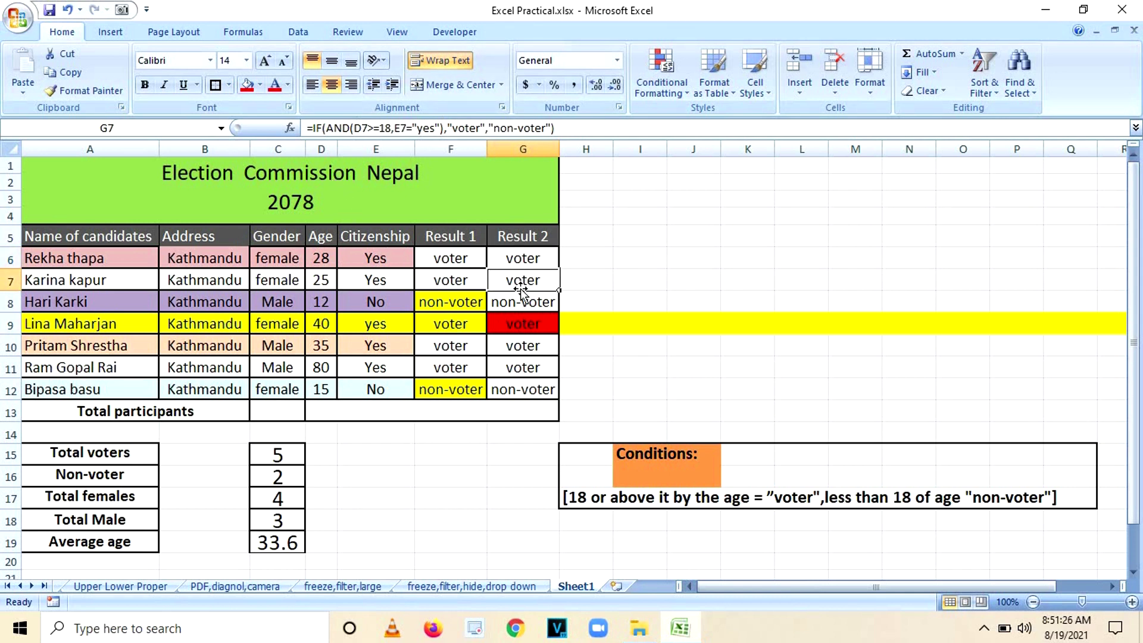
click(284, 455)
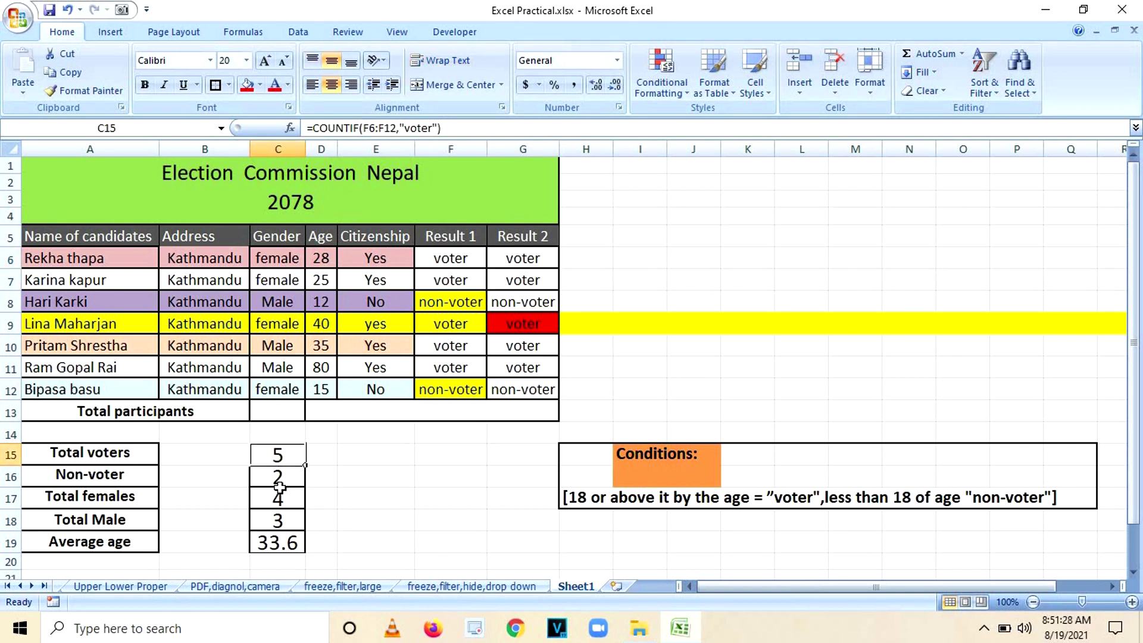
click(281, 476)
click(283, 500)
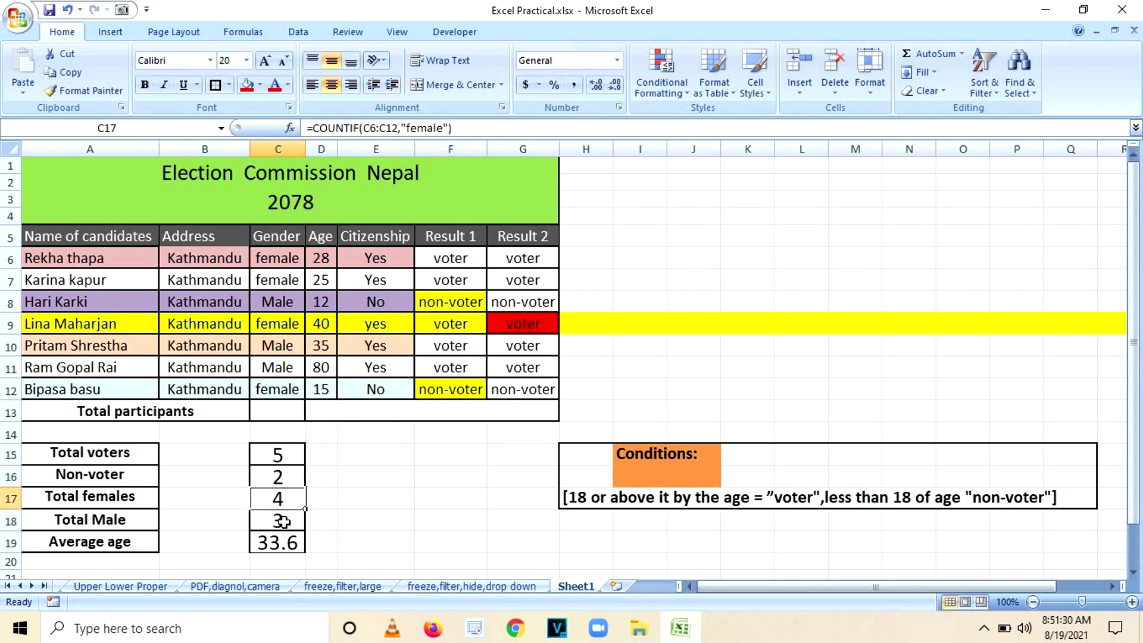
click(283, 522)
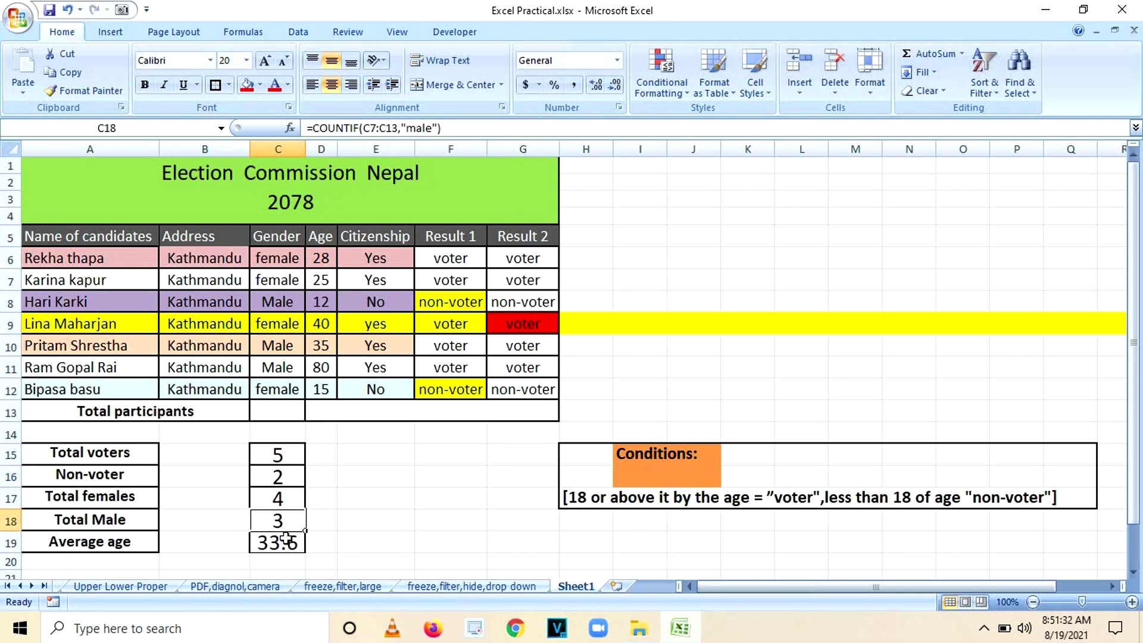
click(288, 539)
click(408, 463)
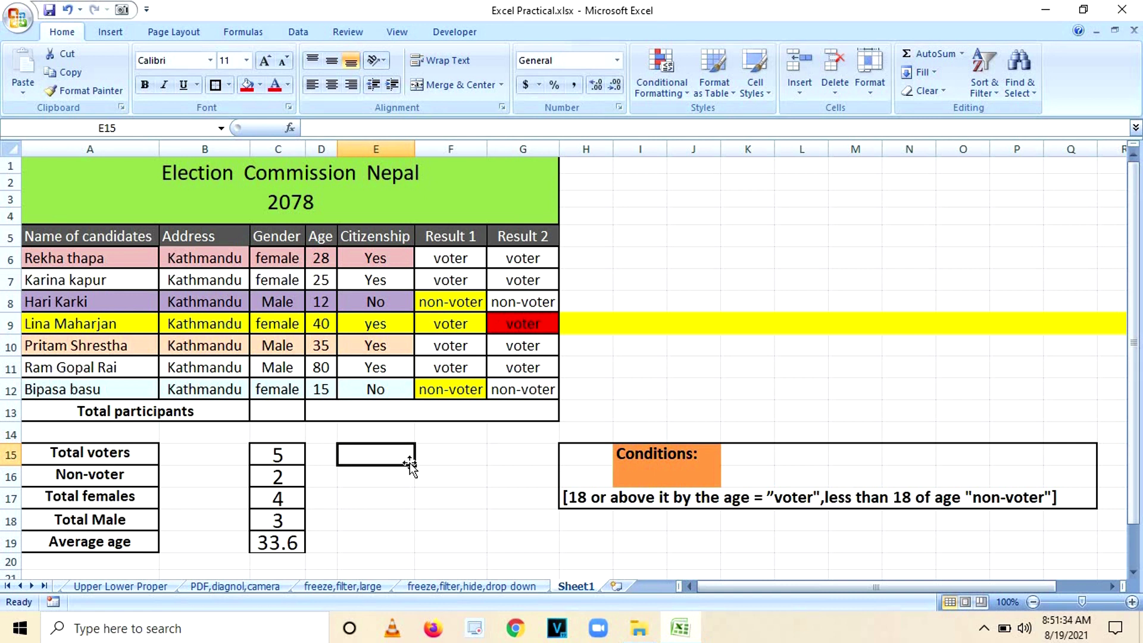